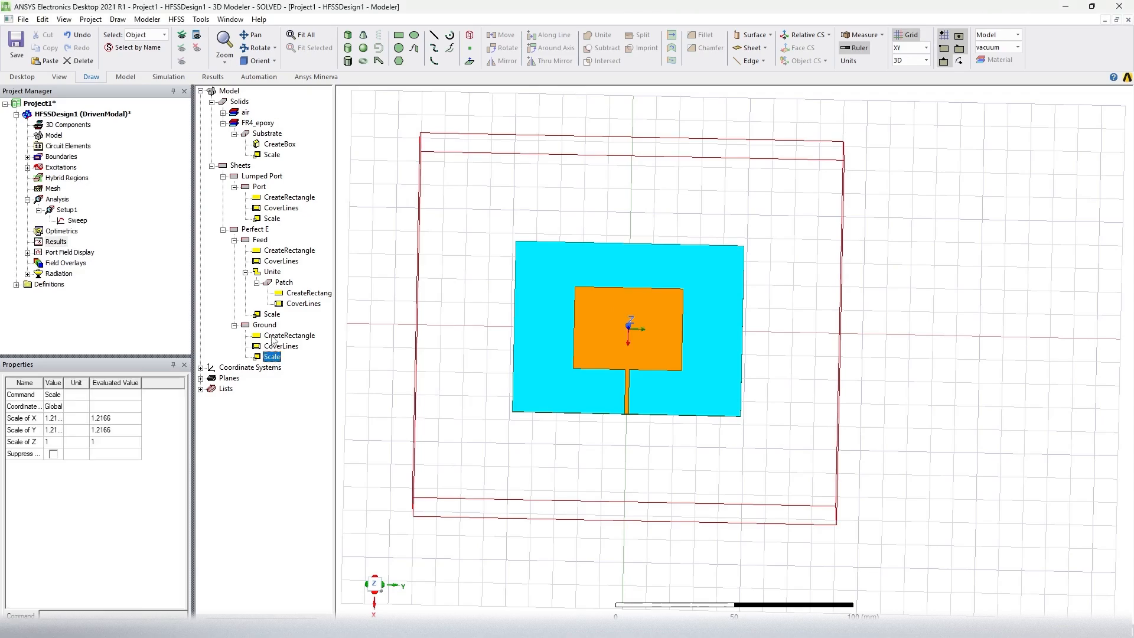
Step: Delete the Scale operations from the history of the Ground, Feed, Port and Substrate objects
left_click(272, 314, "ctrl")
left_click(268, 228, "ctrl")
left_click(274, 219, "ctrl")
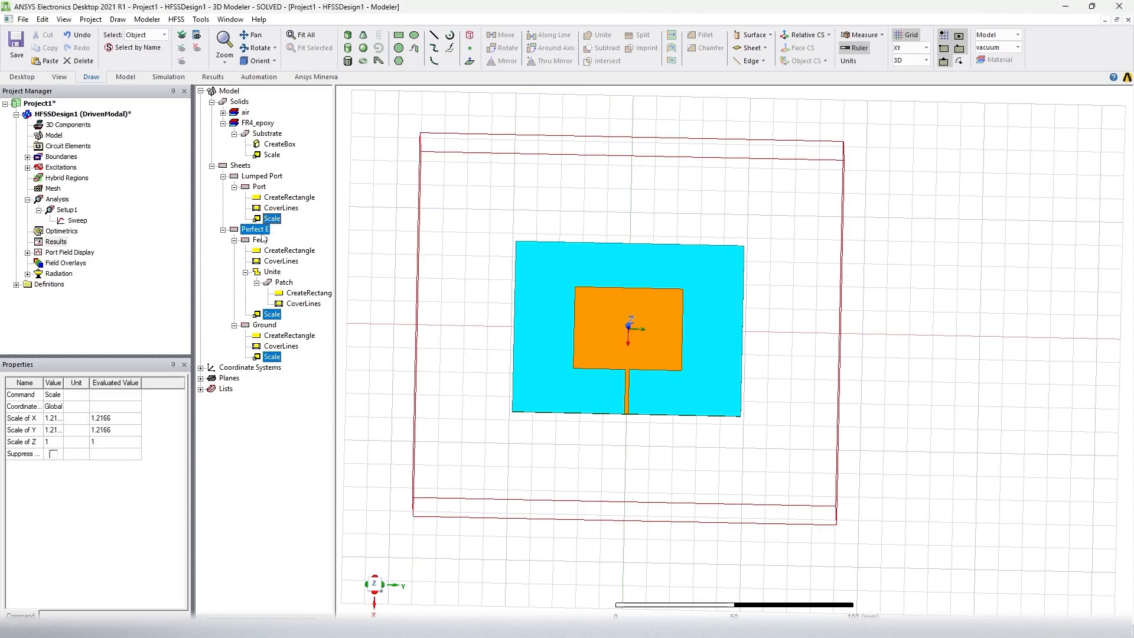
left_click(264, 230, "ctrl")
left_click(274, 219, "ctrl")
left_click(273, 219, "ctrl")
left_click(278, 156, "ctrl")
key("Delete")
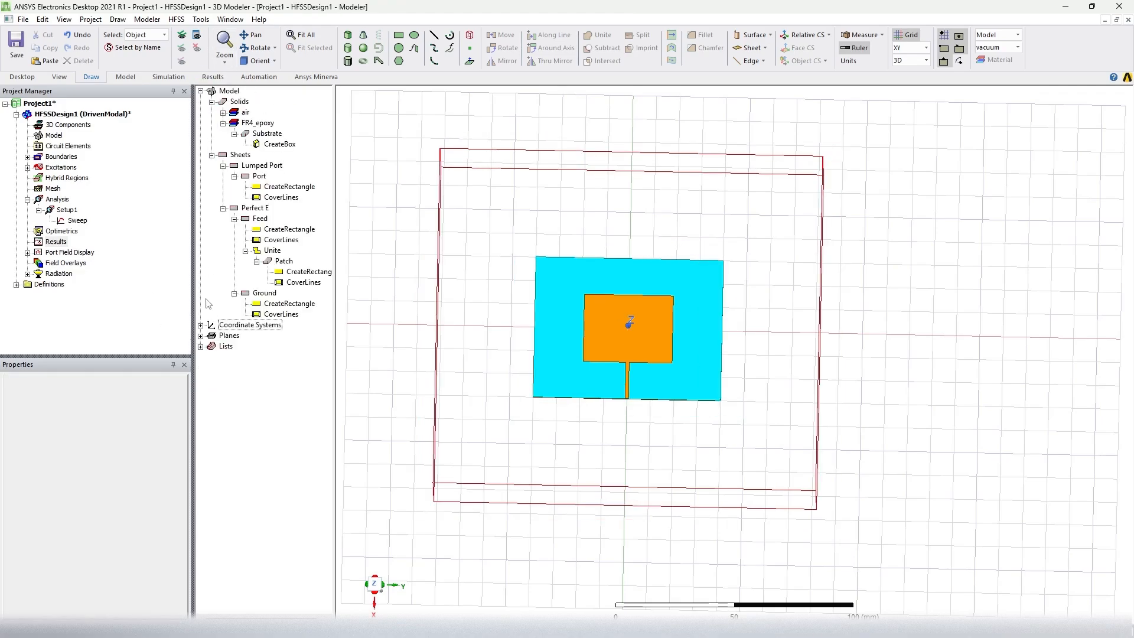
Step: Create a rectangular modal solution plot of S(1,1) in dB versus frequency from Setup1 : Sweep
left_click(54, 242)
left_click_drag(431, 397, 409, 402, "alt")
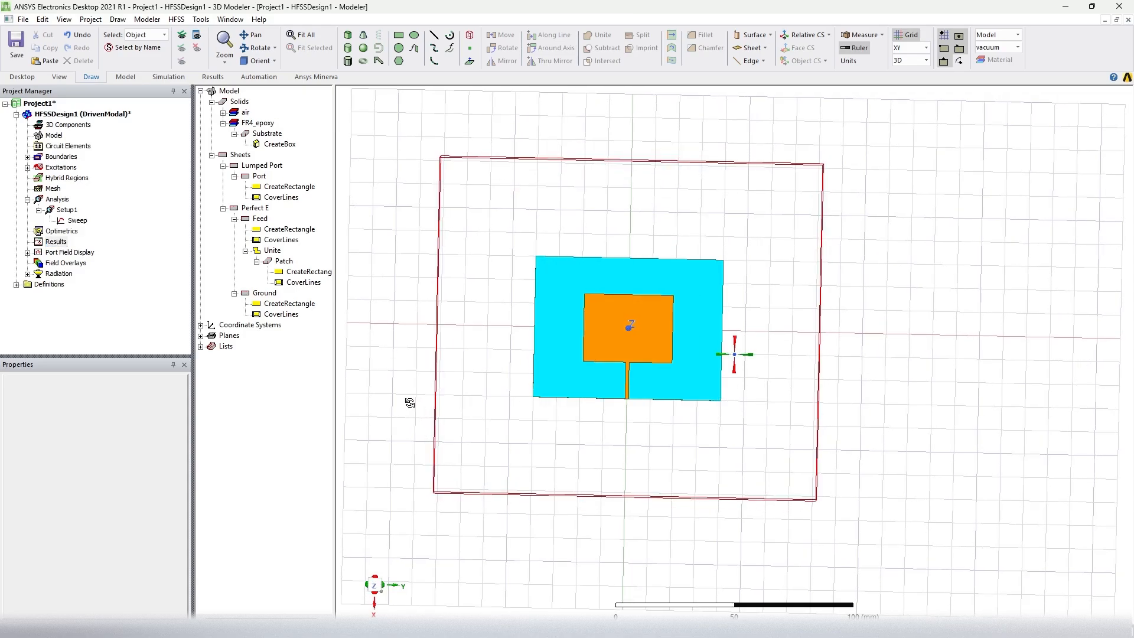
right_click(58, 243)
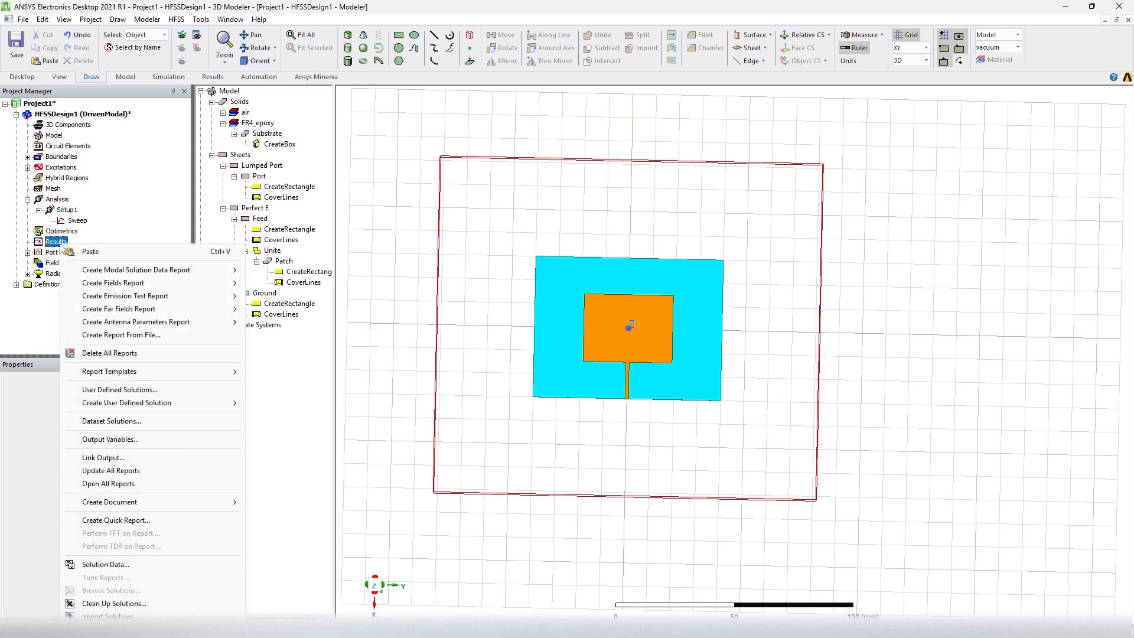
mouse_move(85, 271)
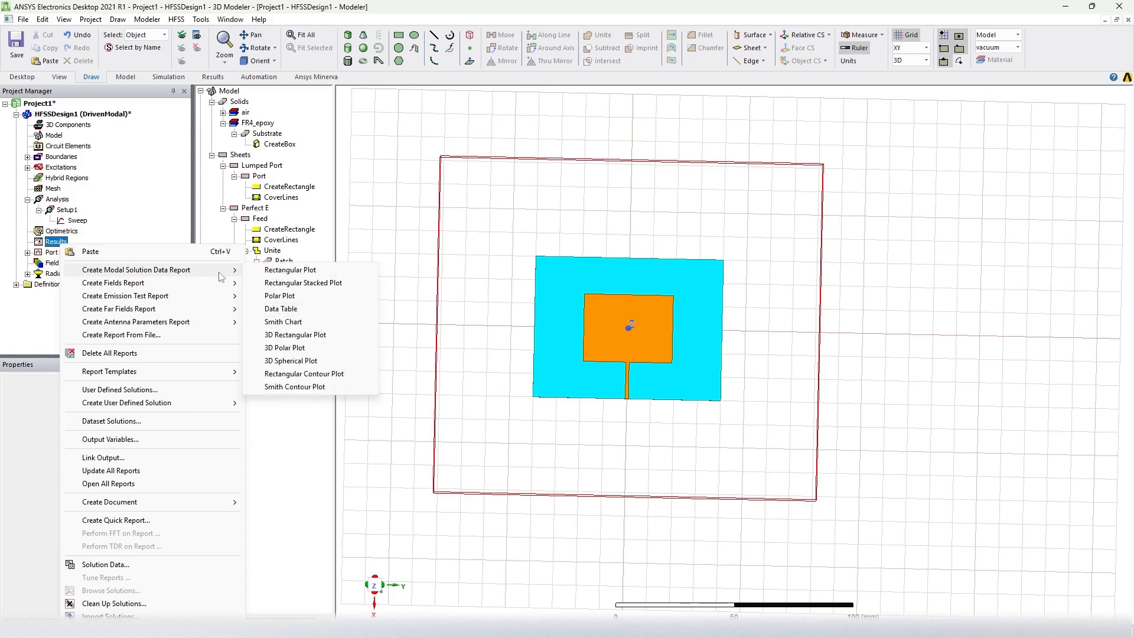
left_click(296, 275)
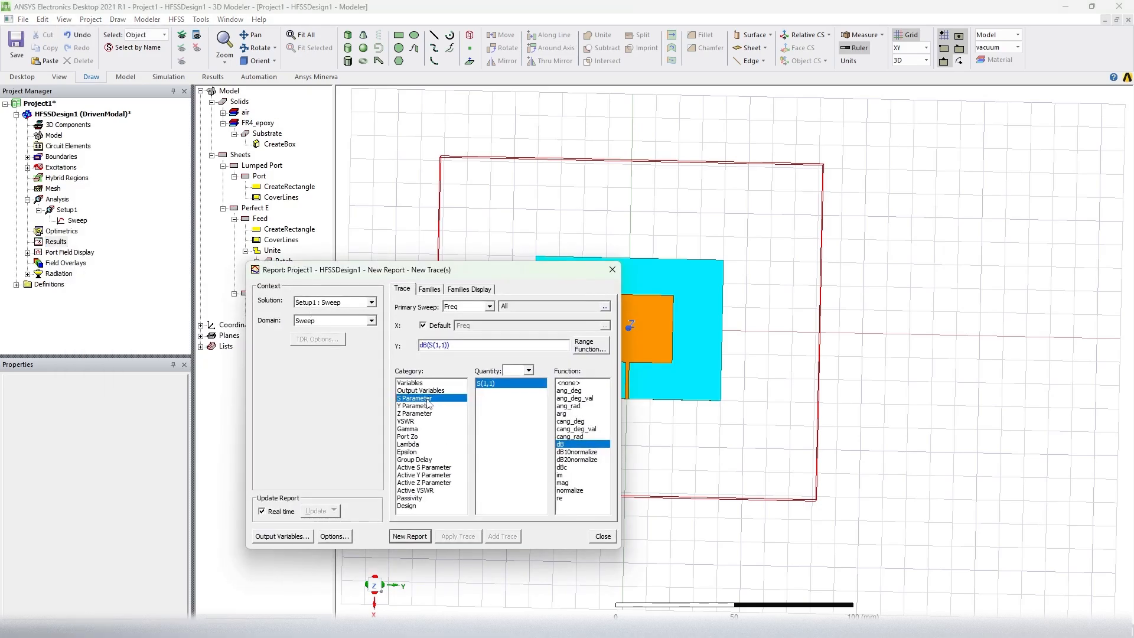
left_click(410, 537)
left_click(602, 537)
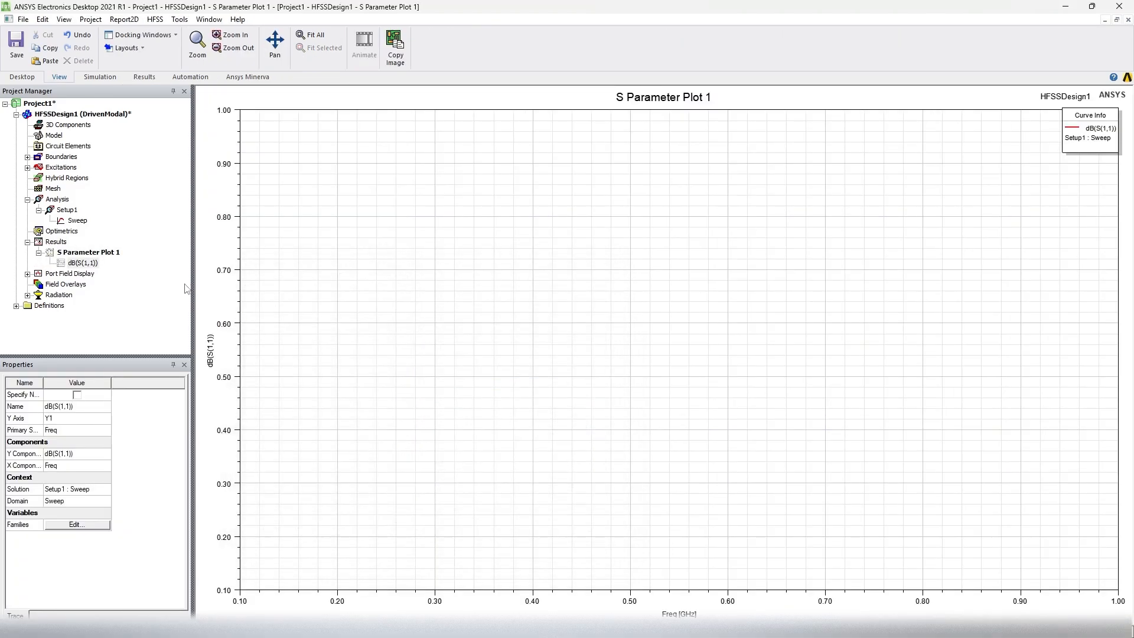
Step: Create a rectangular modal solution plot of VSWR(1) from Setup1 : Sweep and close the report setup
left_click(59, 243)
right_click(63, 245)
mouse_move(88, 267)
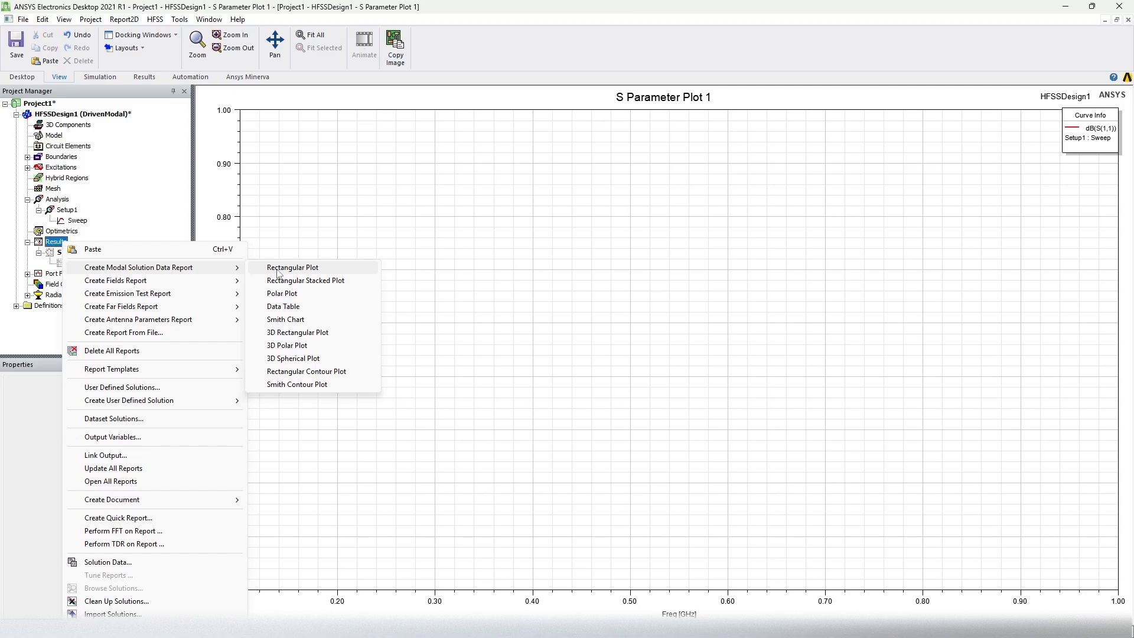
left_click(277, 269)
left_click(421, 422)
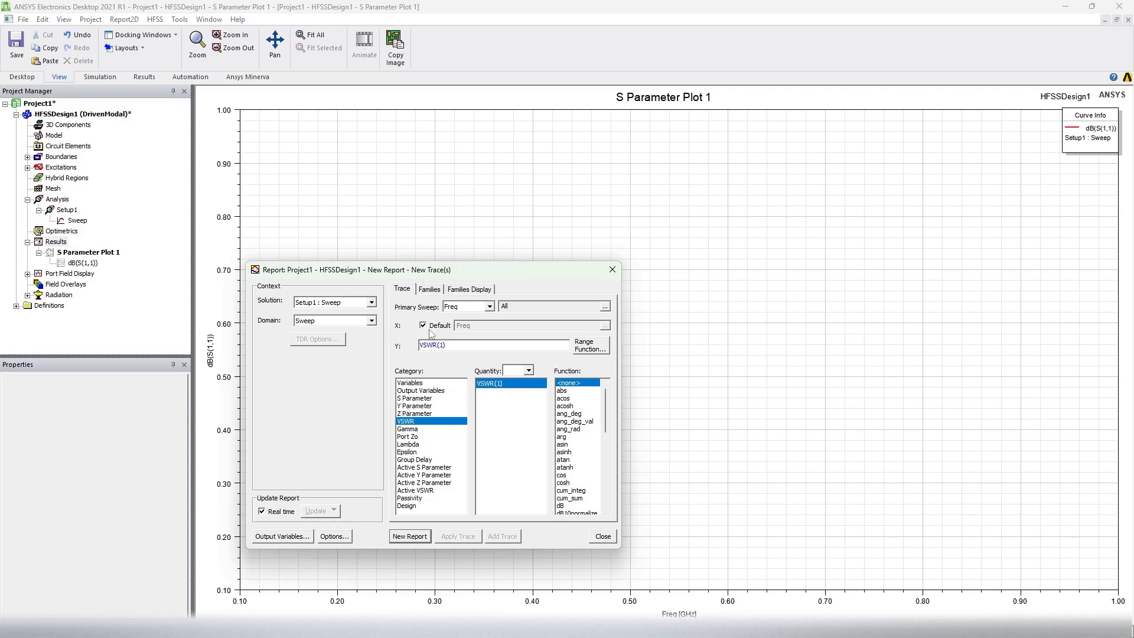
left_click(418, 538)
left_click(56, 242)
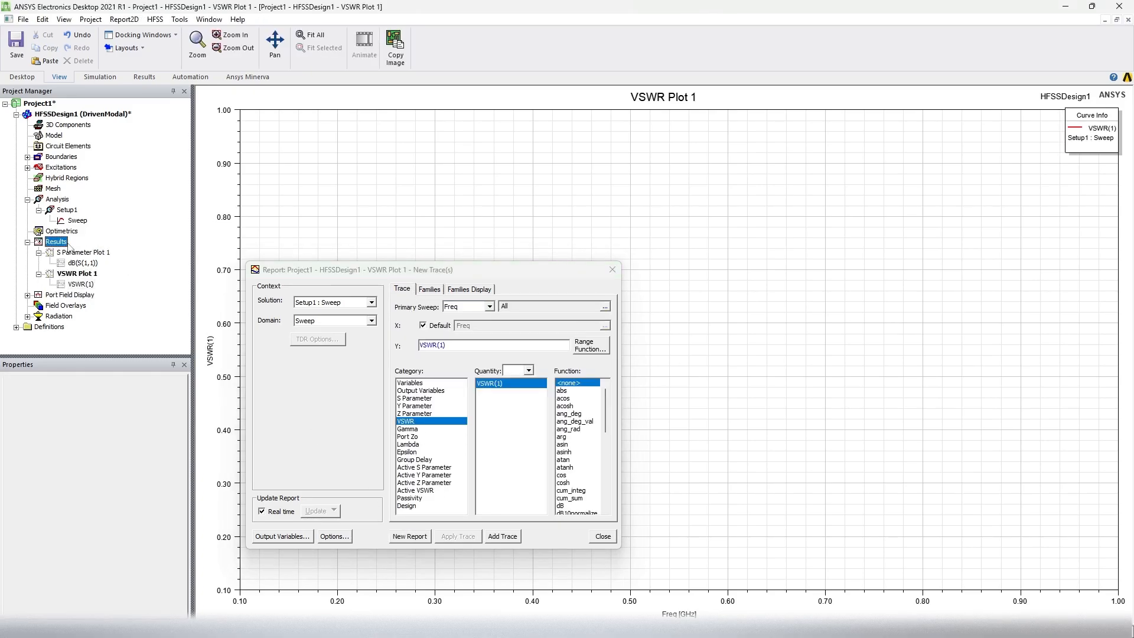
right_click(67, 246)
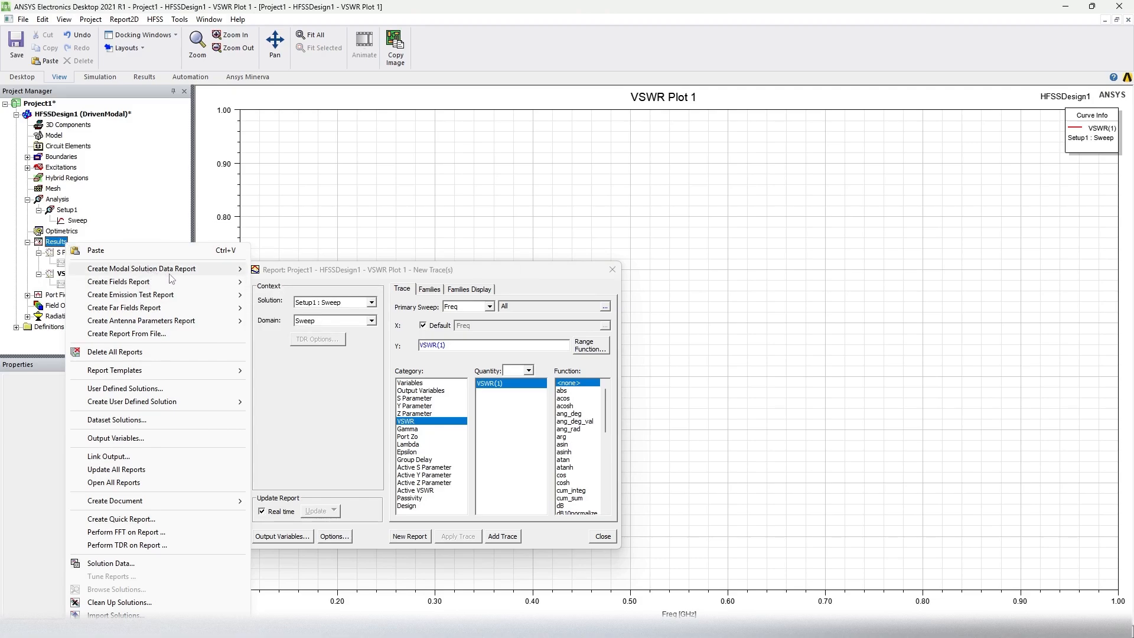
left_click(612, 271)
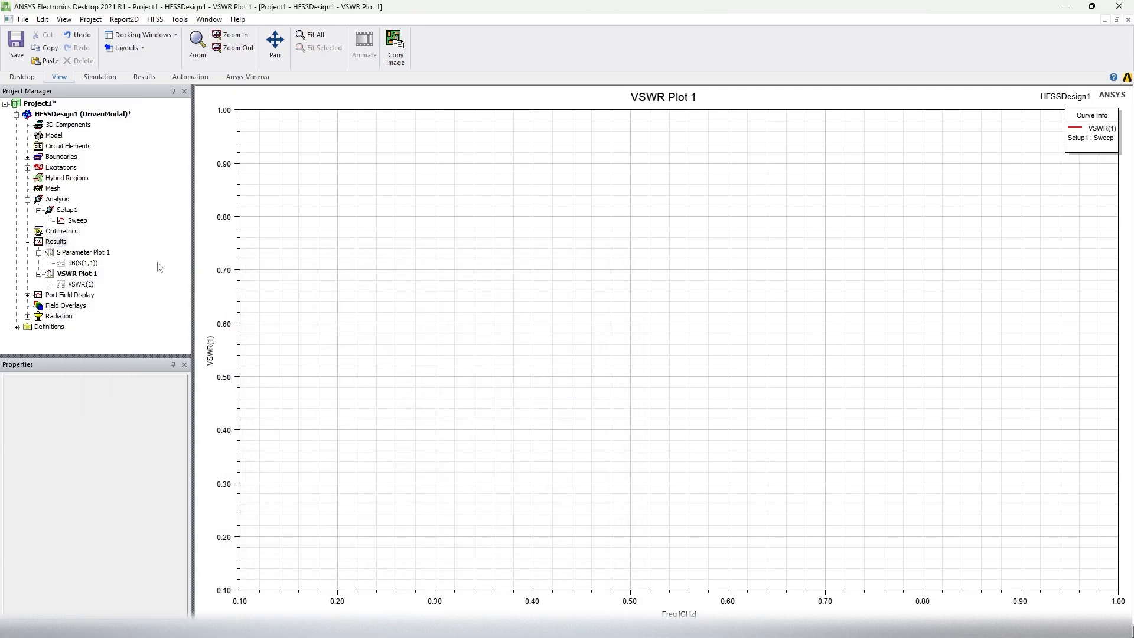
Step: Create a far-field 3D polar plot of GainTotal in dB using the Setup1 : LastAdaptive solution and 3D geometry
right_click(67, 246)
mouse_move(110, 310)
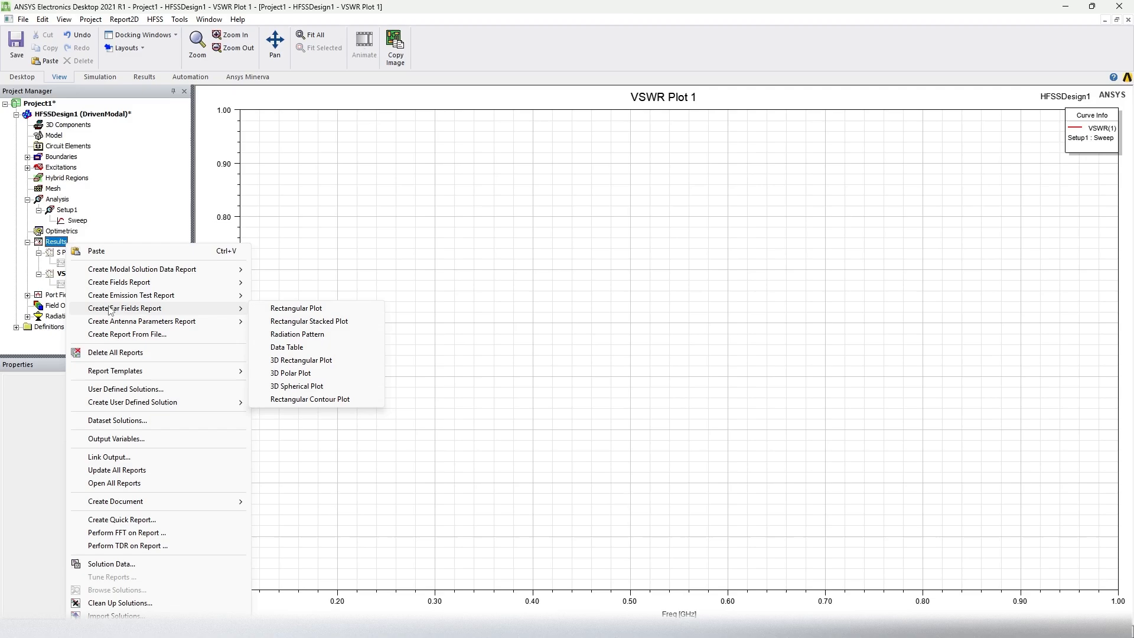
left_click(290, 374)
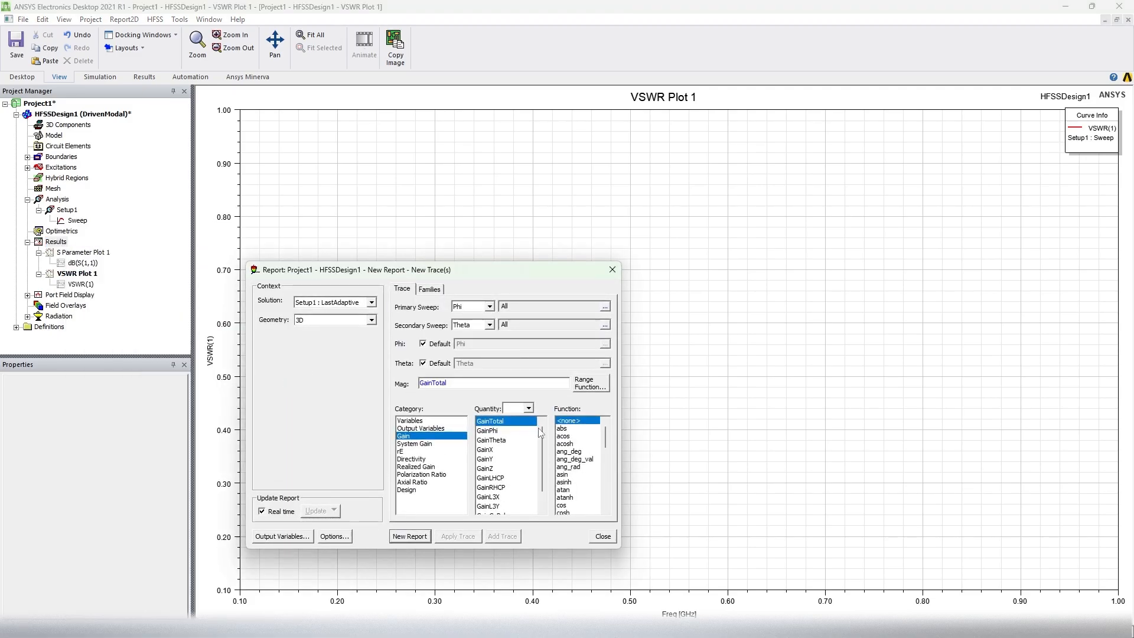
scroll(569, 506, "down", 2)
left_click(567, 490)
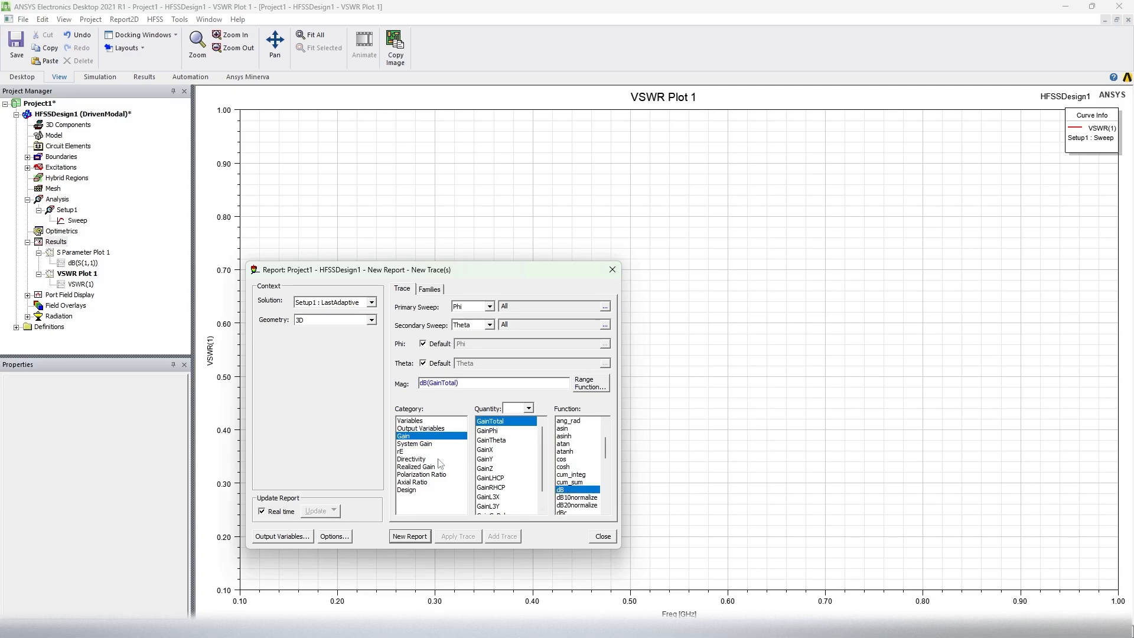
left_click(362, 303)
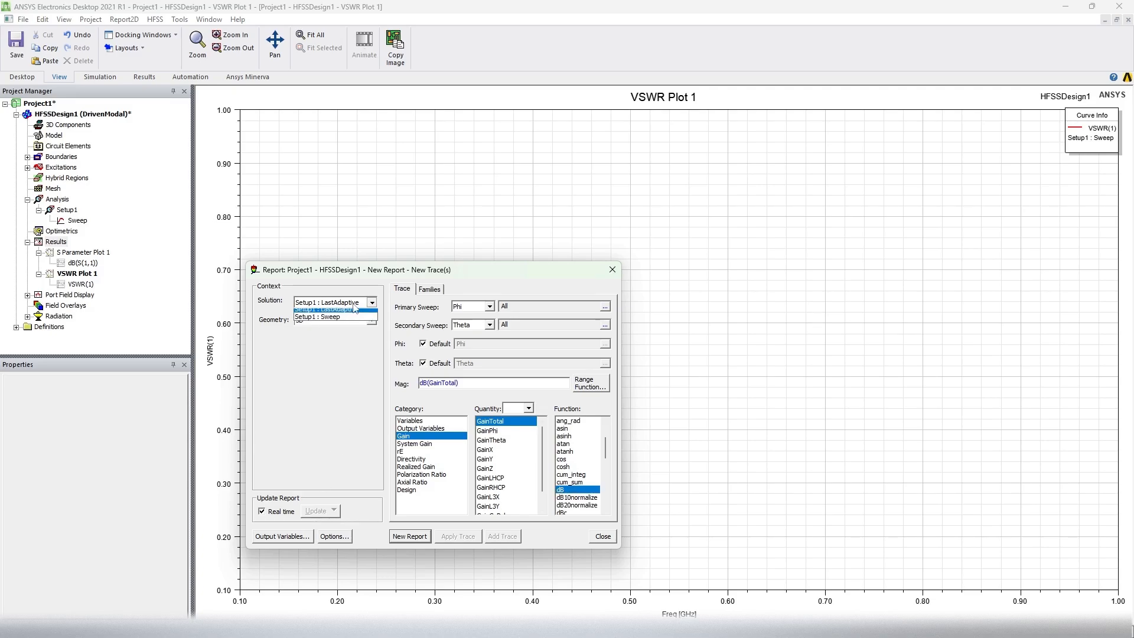
left_click(341, 313)
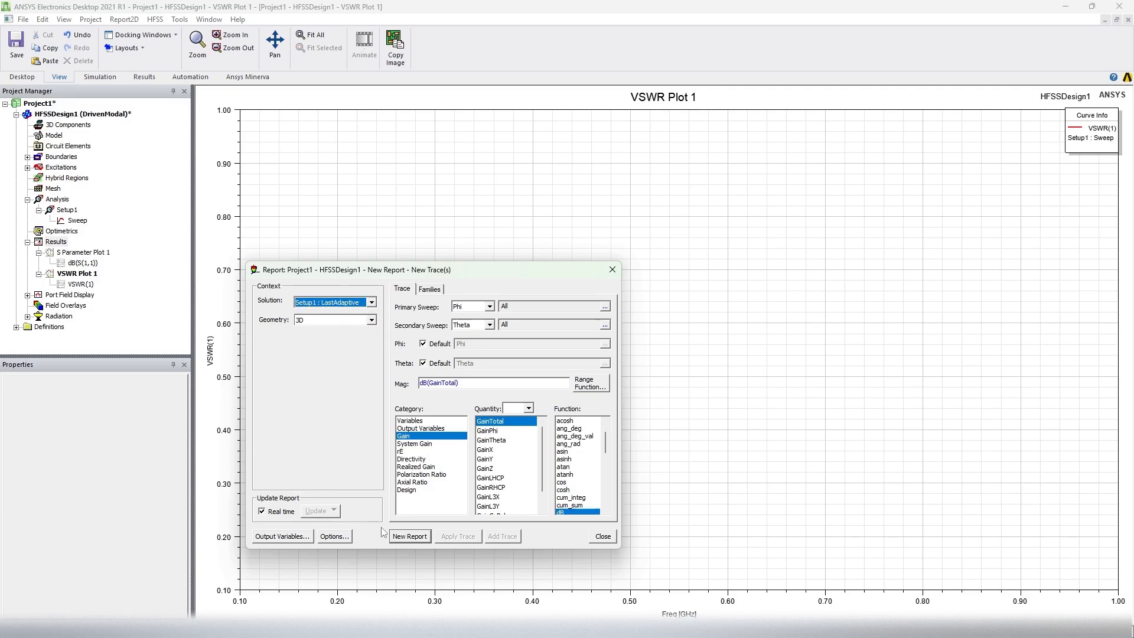
left_click(427, 539)
Step: Create a far-field rectangular plot of GainTotal in dB versus Theta, using Setup1 : LastAdaptive and 3D geometry
right_click(59, 242)
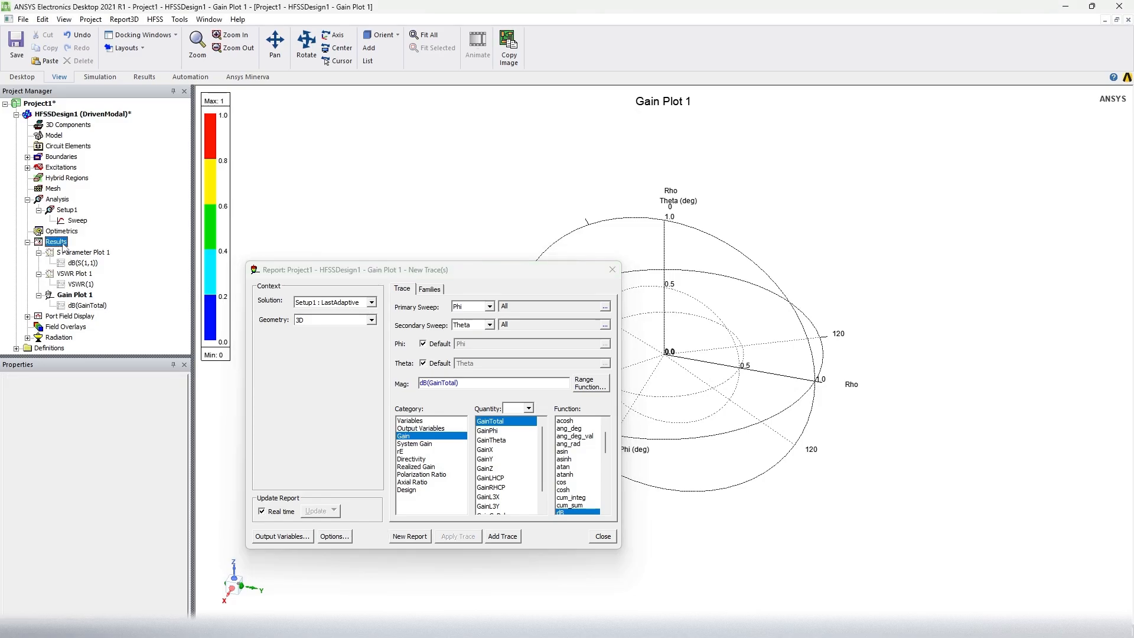
mouse_move(126, 313)
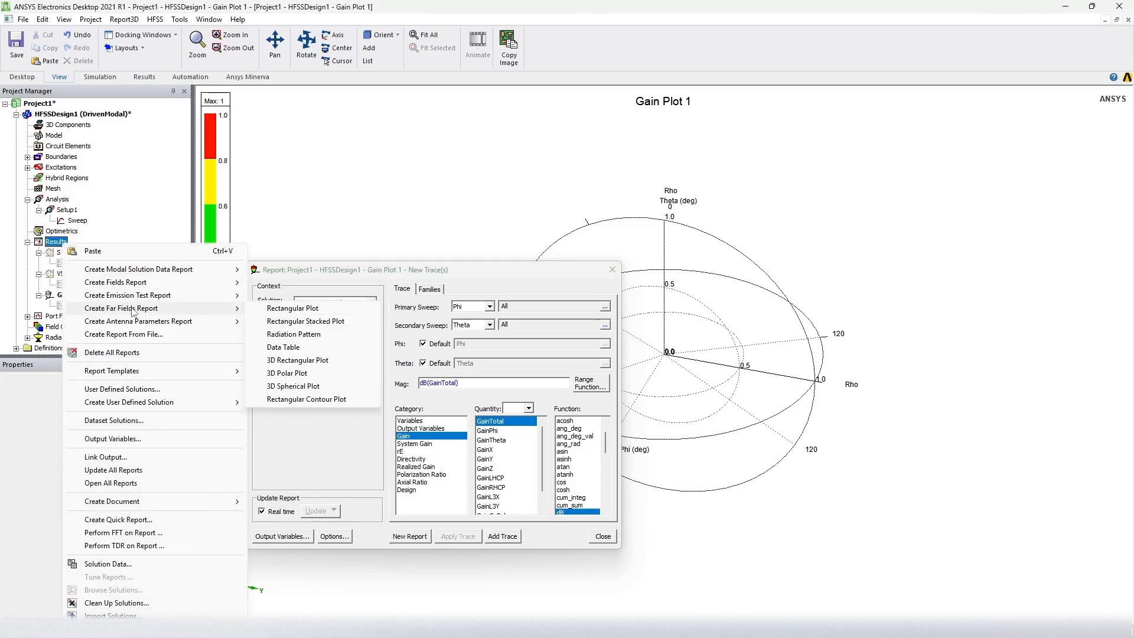
left_click(277, 306)
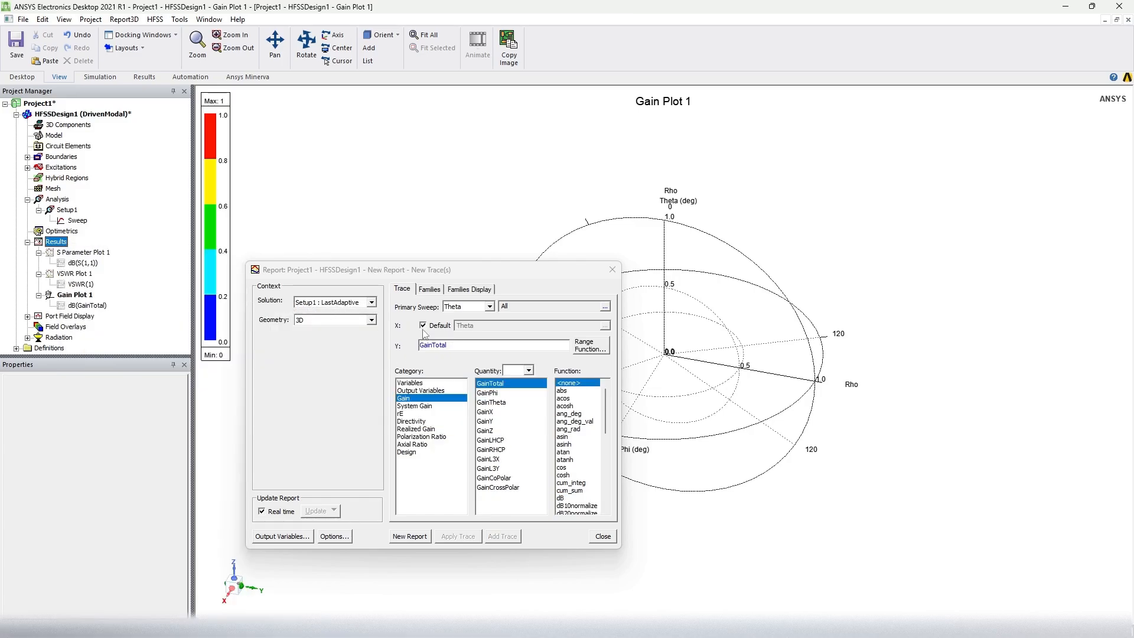
scroll(560, 464, "down", 2)
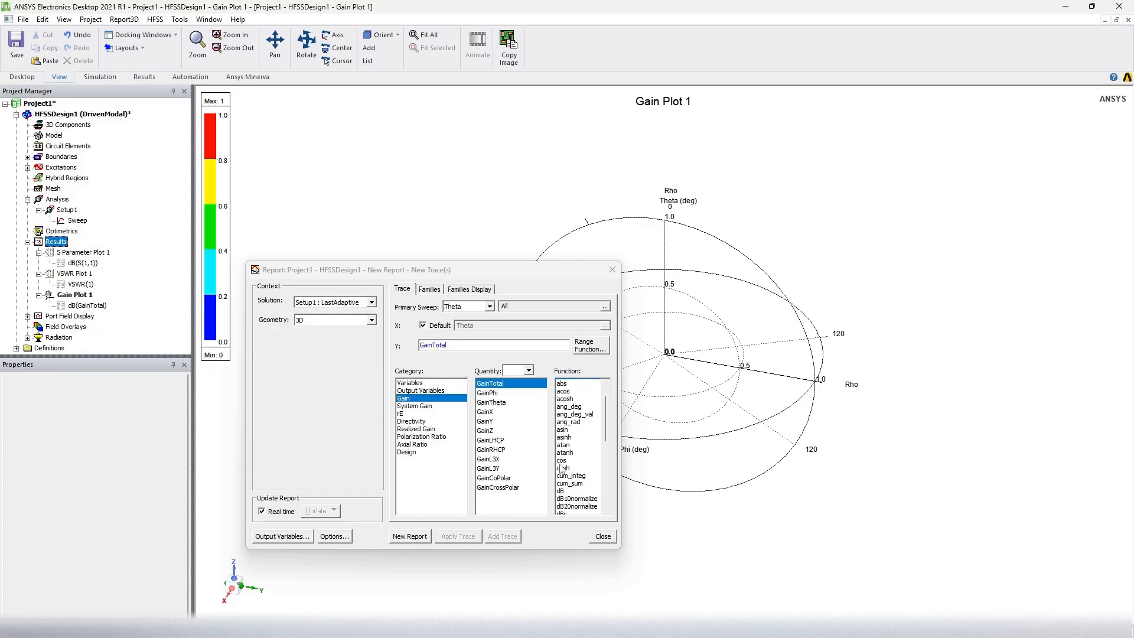
left_click(564, 452)
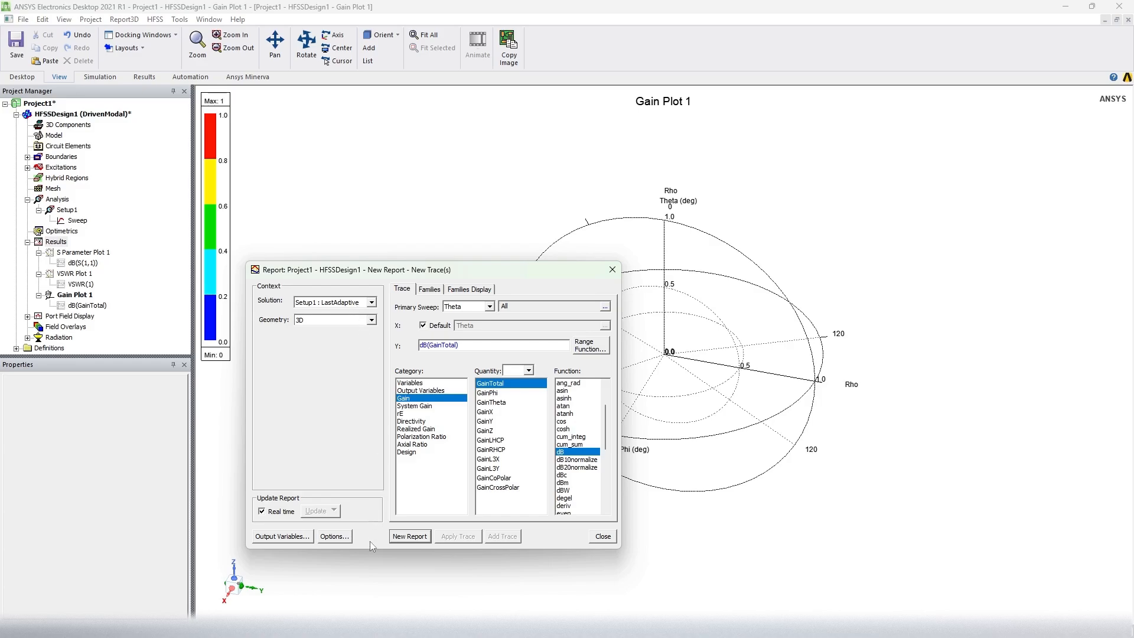
left_click(410, 536)
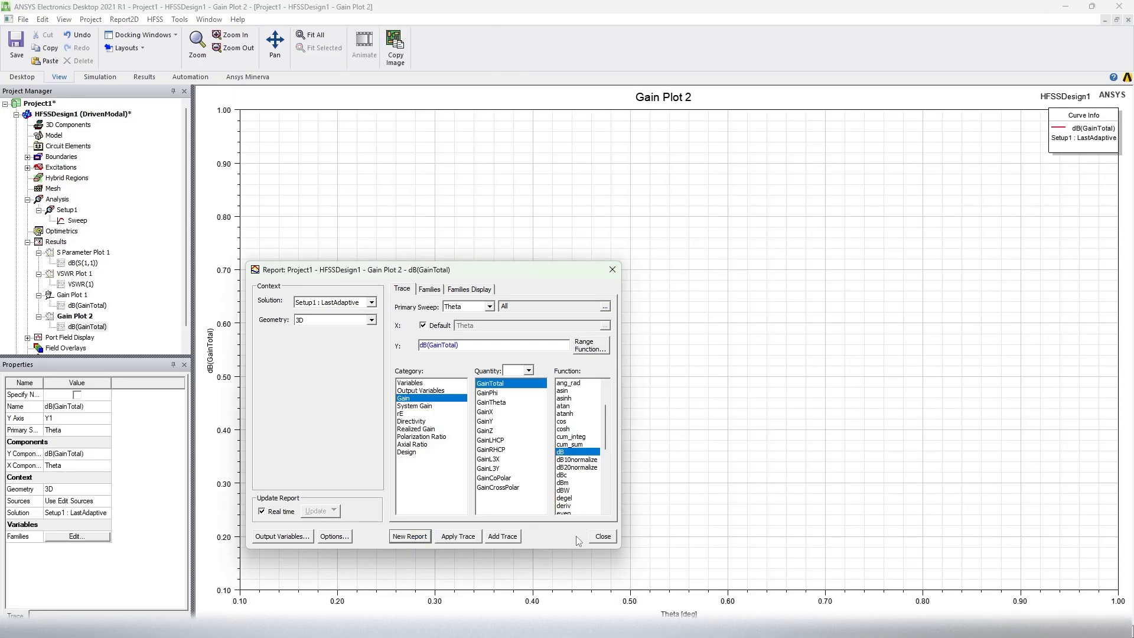
left_click(603, 536)
Step: Expand the Radiation setups and examine the angle settings of the 3D and Azimuth far-field setups
left_click(67, 243)
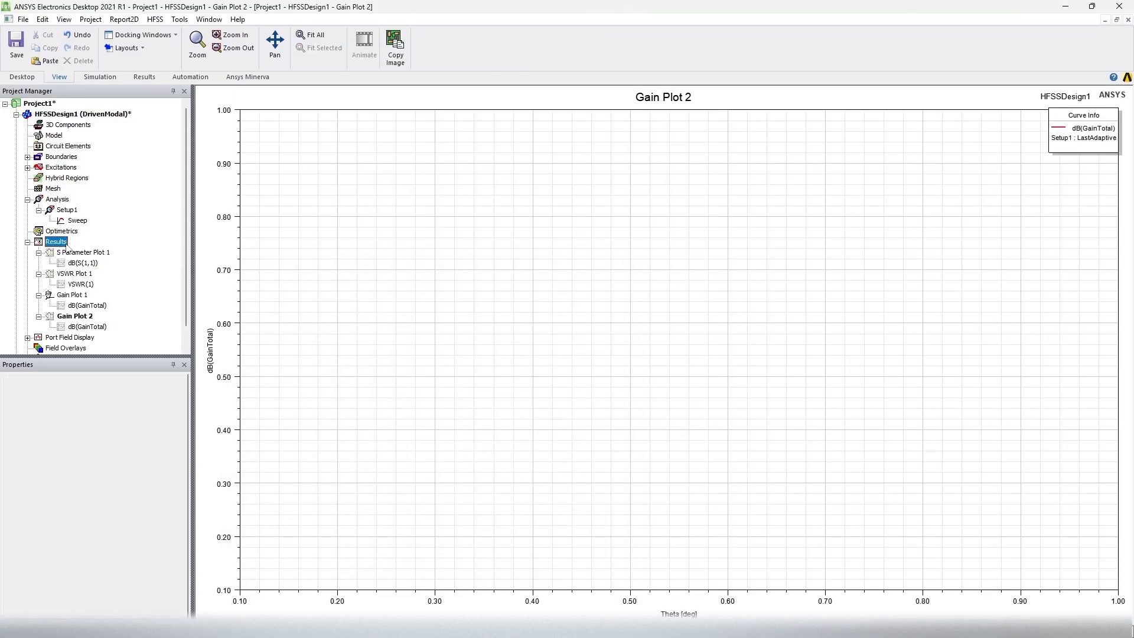
right_click(67, 243)
left_click(72, 233)
scroll(120, 251, "down", 1)
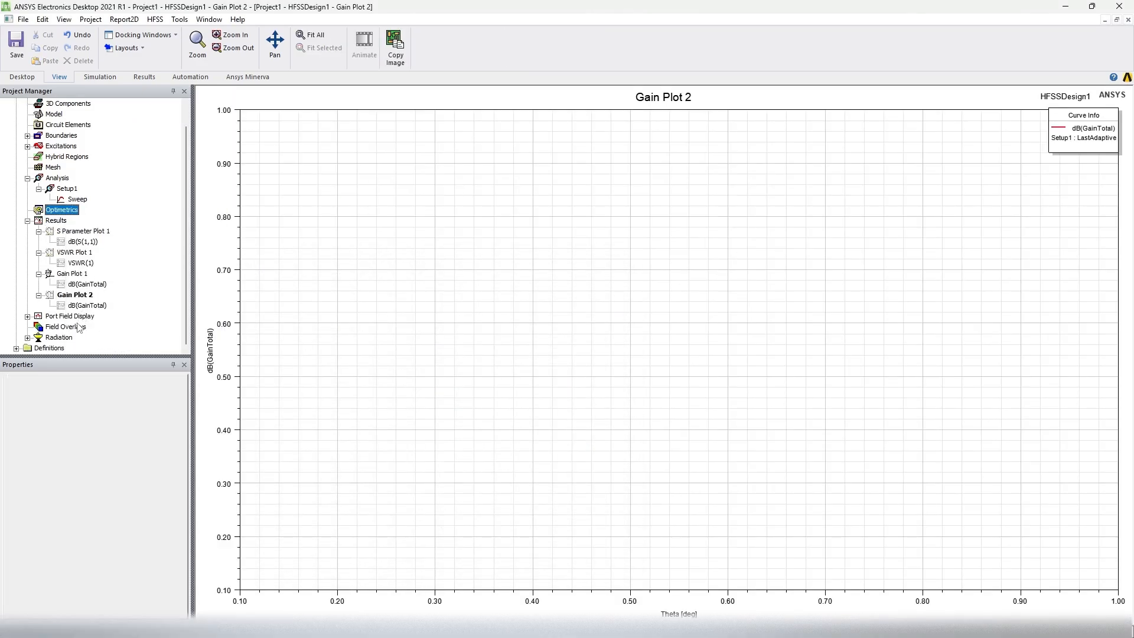
left_click(28, 338)
left_click(61, 327)
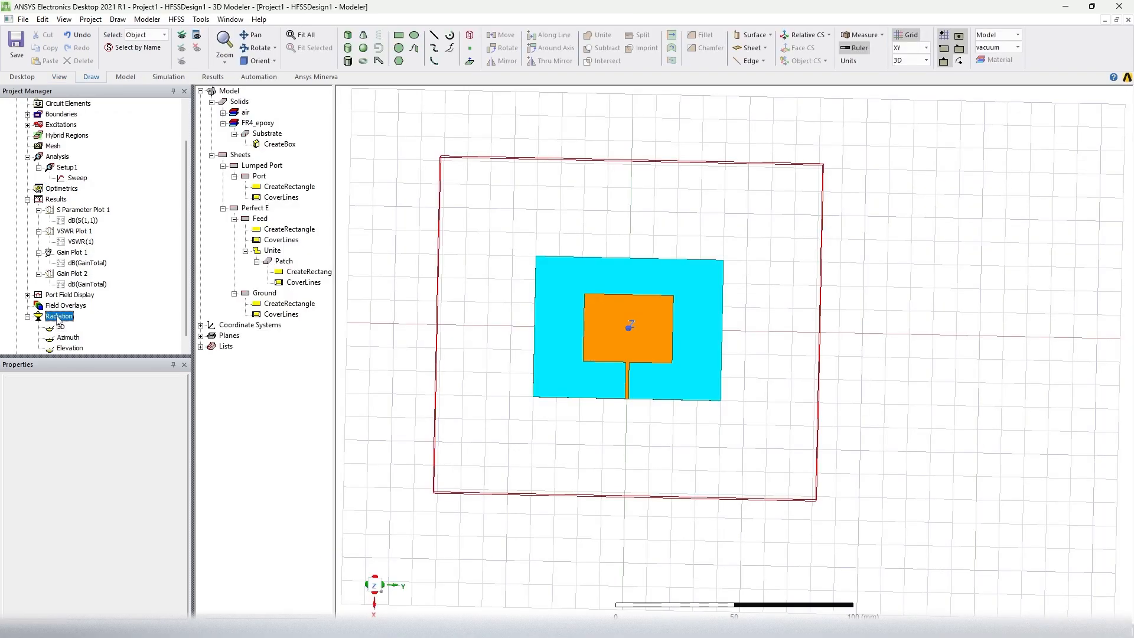
right_click(60, 328)
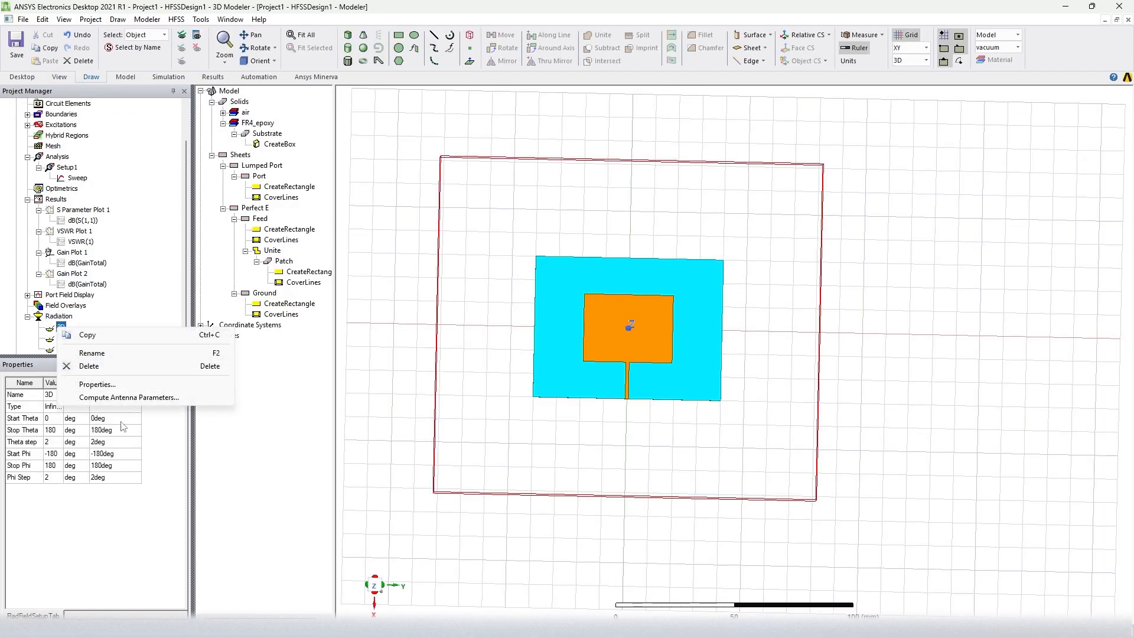
left_click(52, 320)
left_click(60, 326)
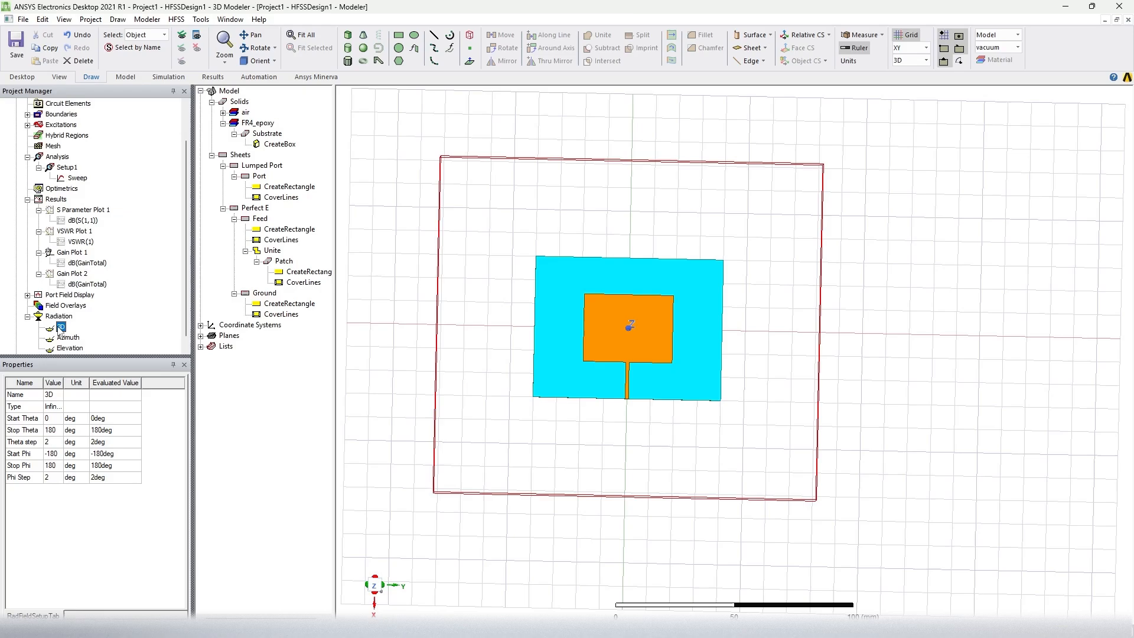
left_click(66, 337)
left_click(64, 347)
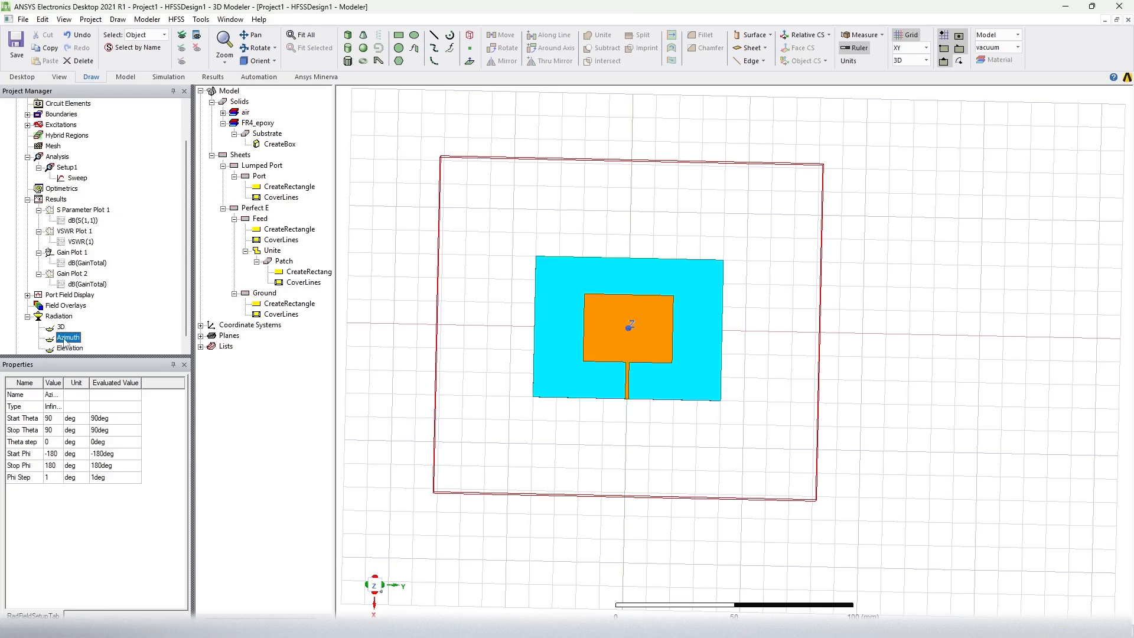
Step: Compute the antenna parameters for the Azimuth radiation setup, review them and close the results
right_click(62, 338)
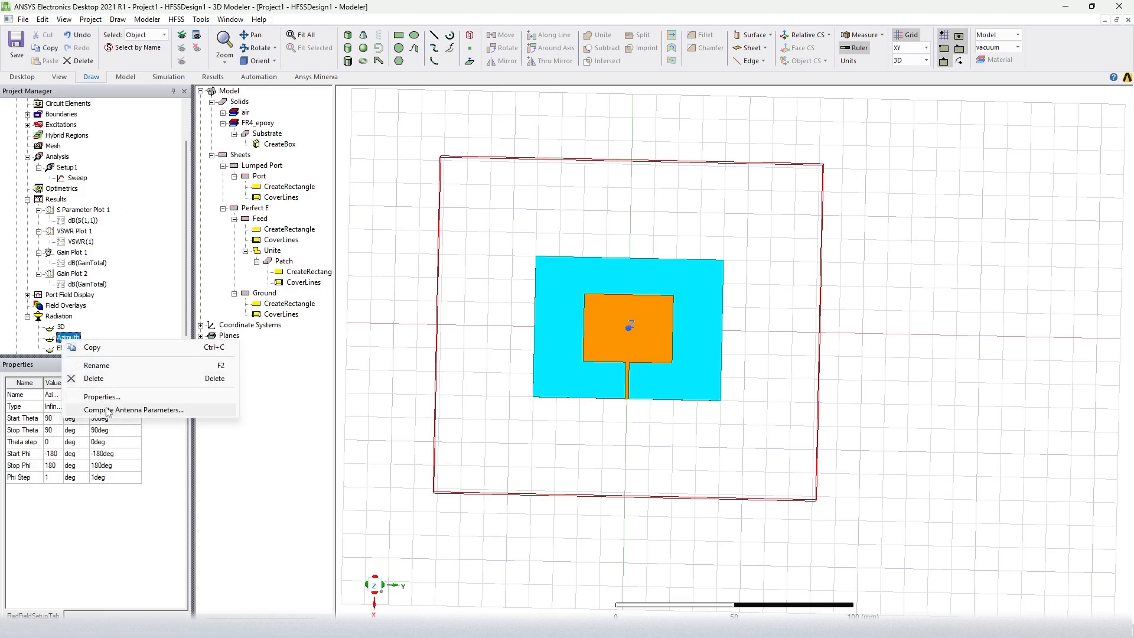
left_click(141, 410)
left_click(600, 350)
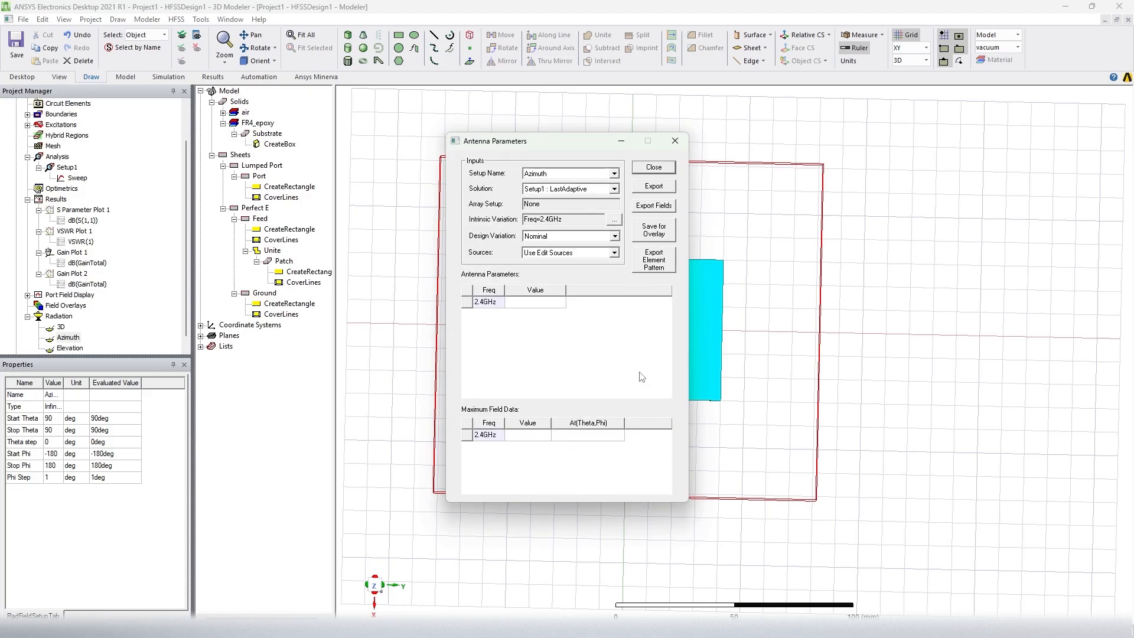
left_click(654, 166)
Step: Create a far-field radiation pattern of GainTotal in dB versus Theta, using Setup1 : LastAdaptive and 3D geometry
scroll(80, 275, "down", 1)
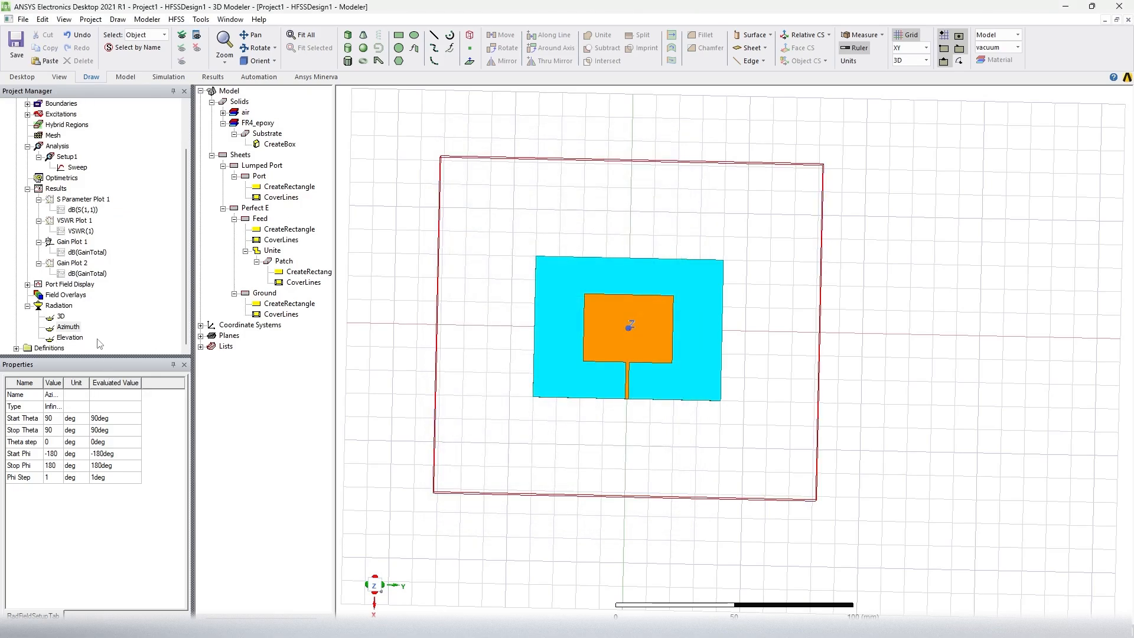
right_click(56, 188)
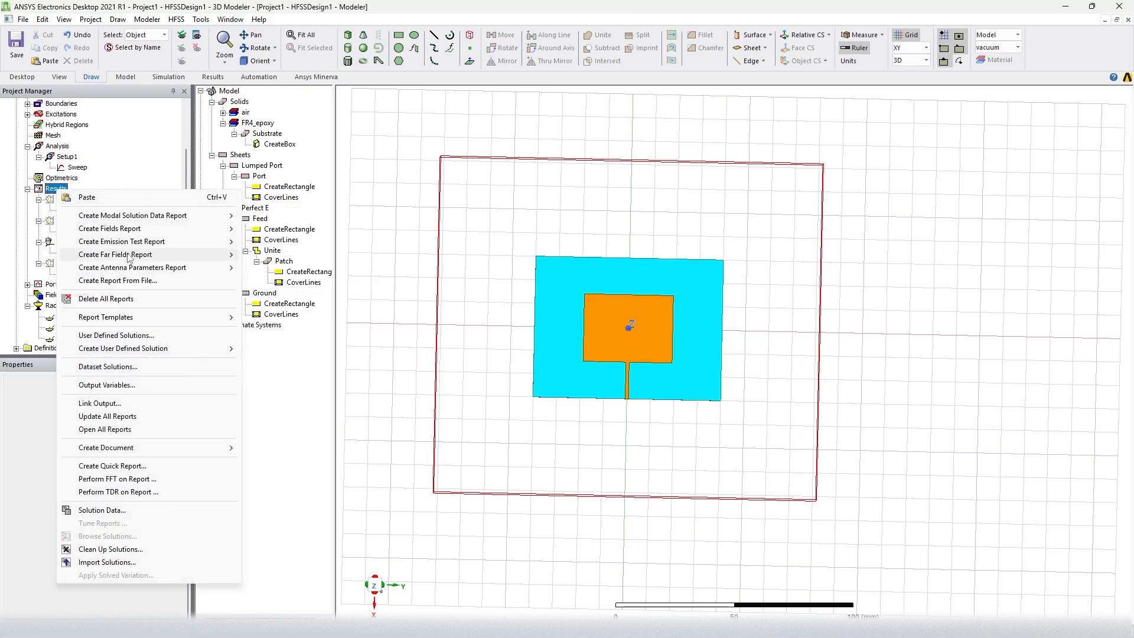
mouse_move(130, 258)
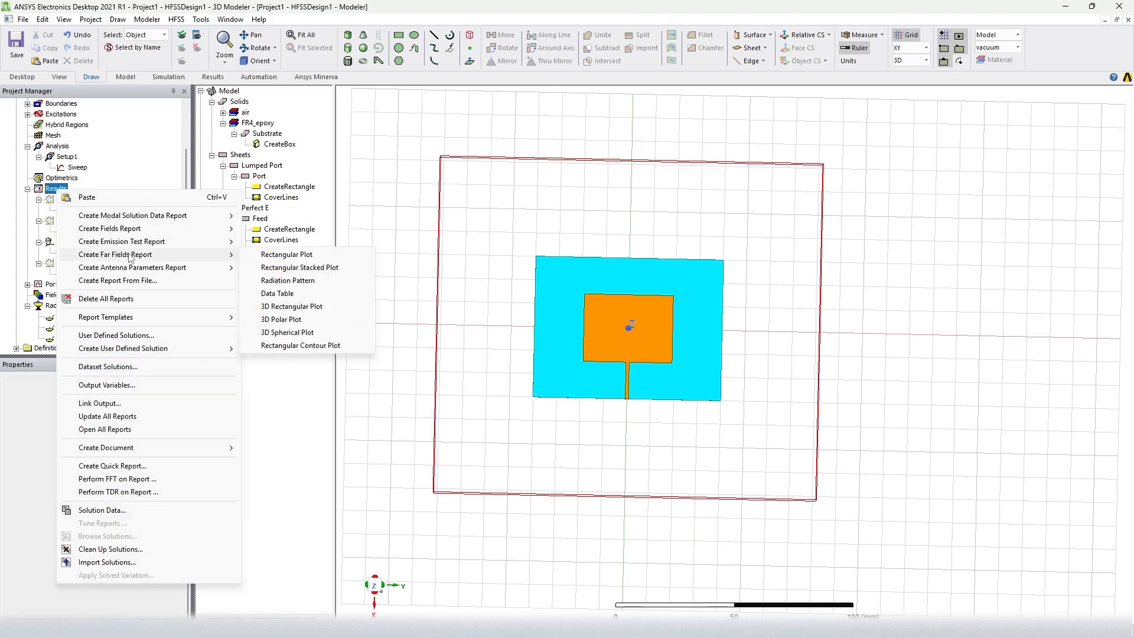
left_click(286, 283)
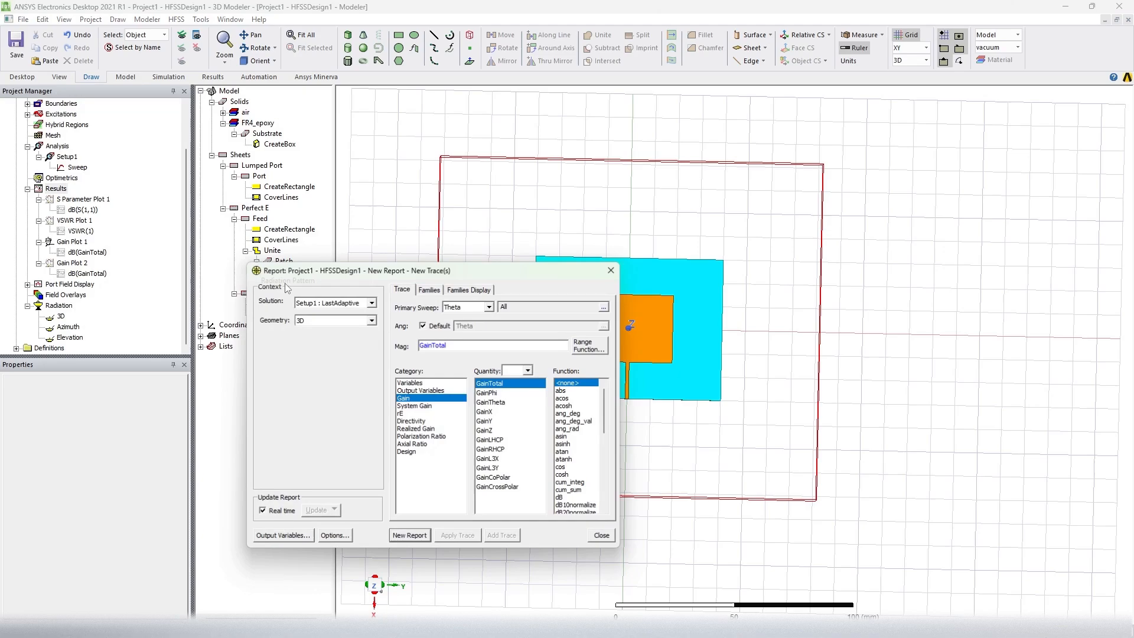
left_click(563, 499)
left_click(407, 537)
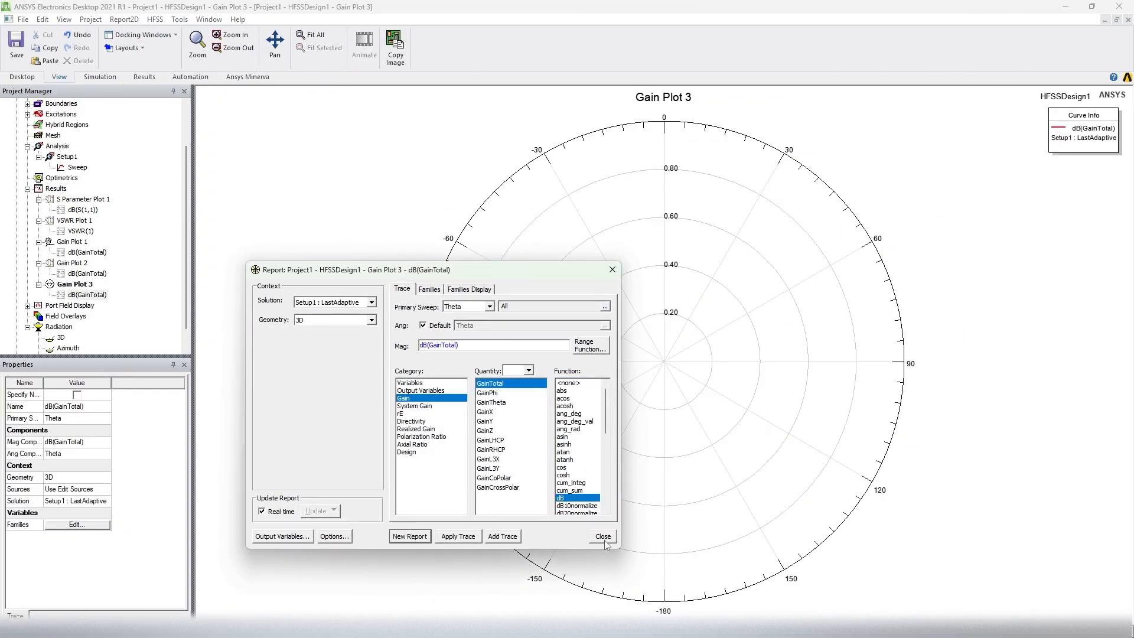
left_click(603, 537)
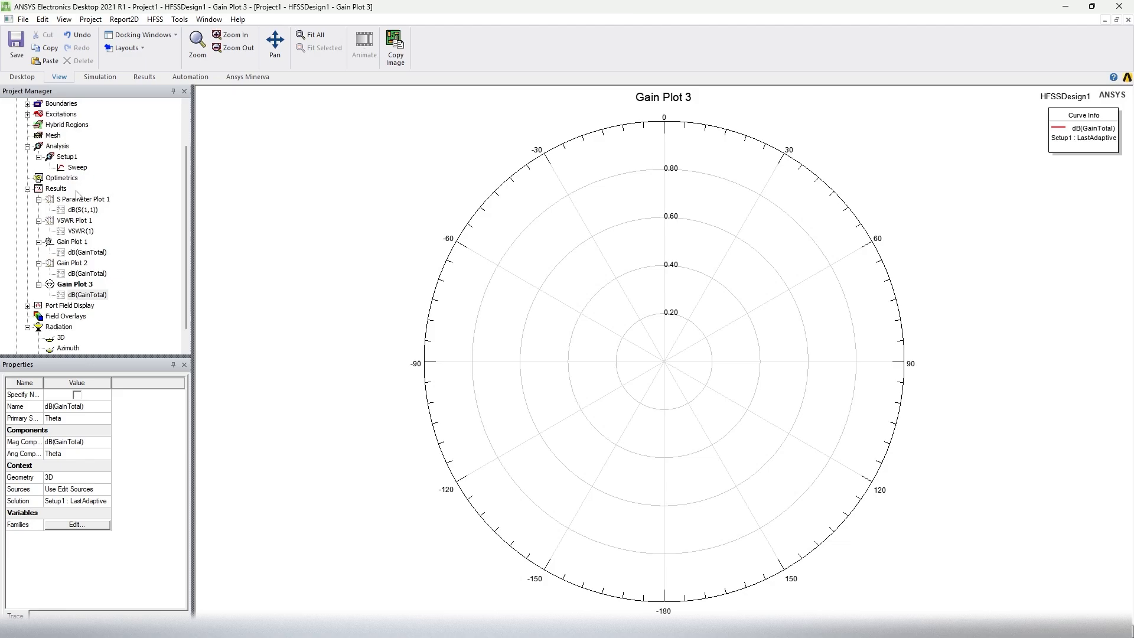
Step: Return to the HFSSDesign1 model and run the simulation of all its setups
scroll(71, 197, "up", 2)
double_click(83, 114)
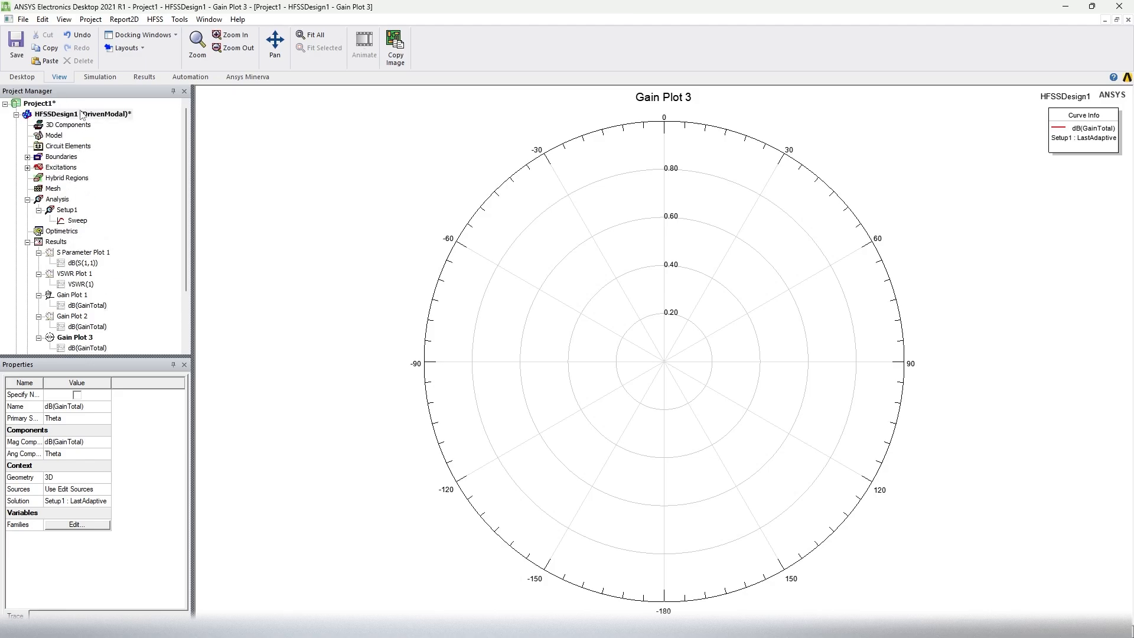
left_click(169, 77)
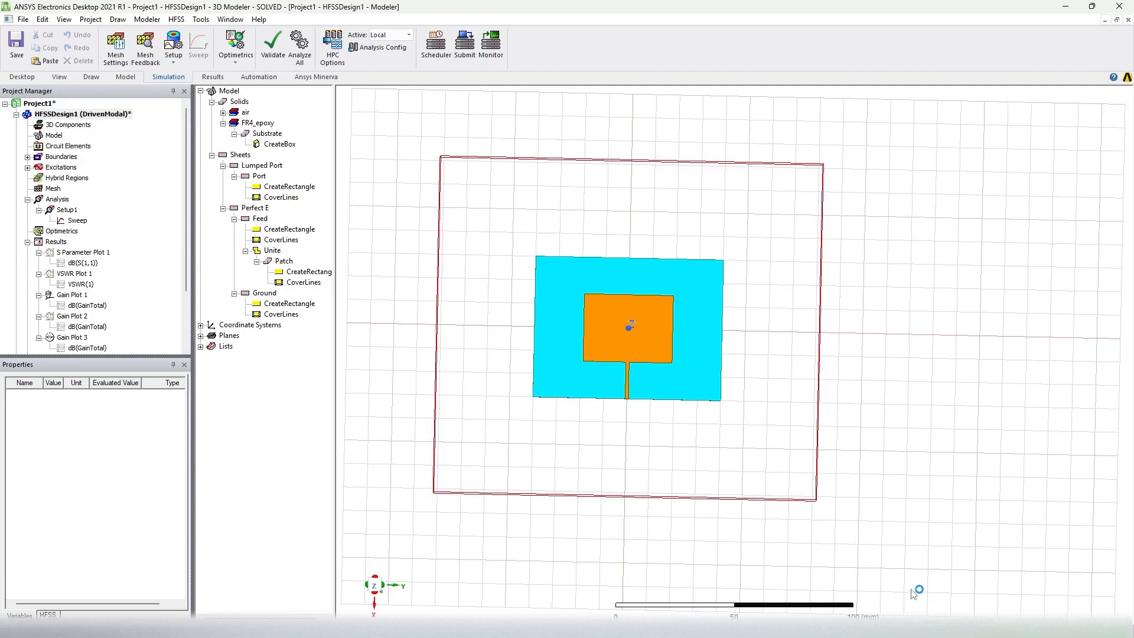
Step: Create a modal solution data table of S(1,1) in dB versus Freq, using Setup1 : Sweep
right_click(57, 243)
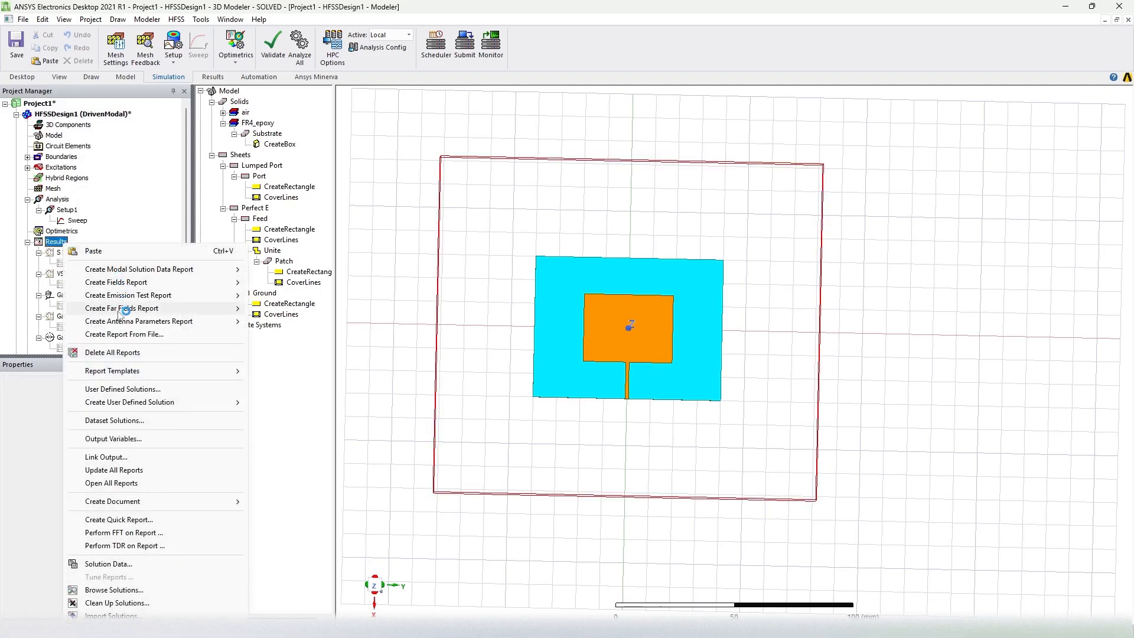
mouse_move(123, 311)
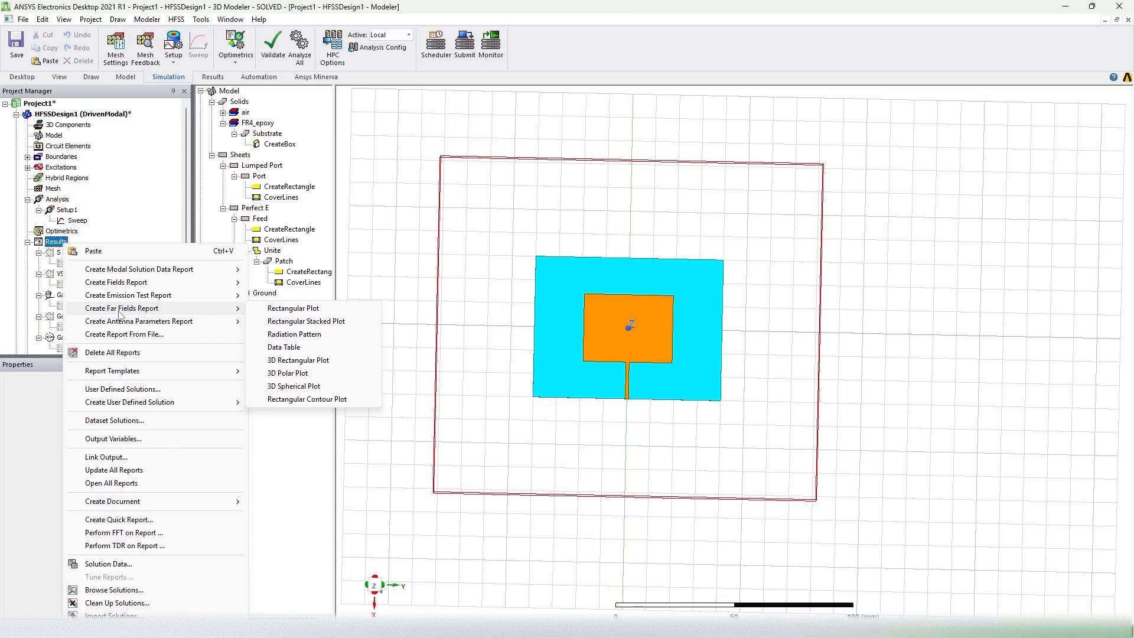
mouse_move(131, 271)
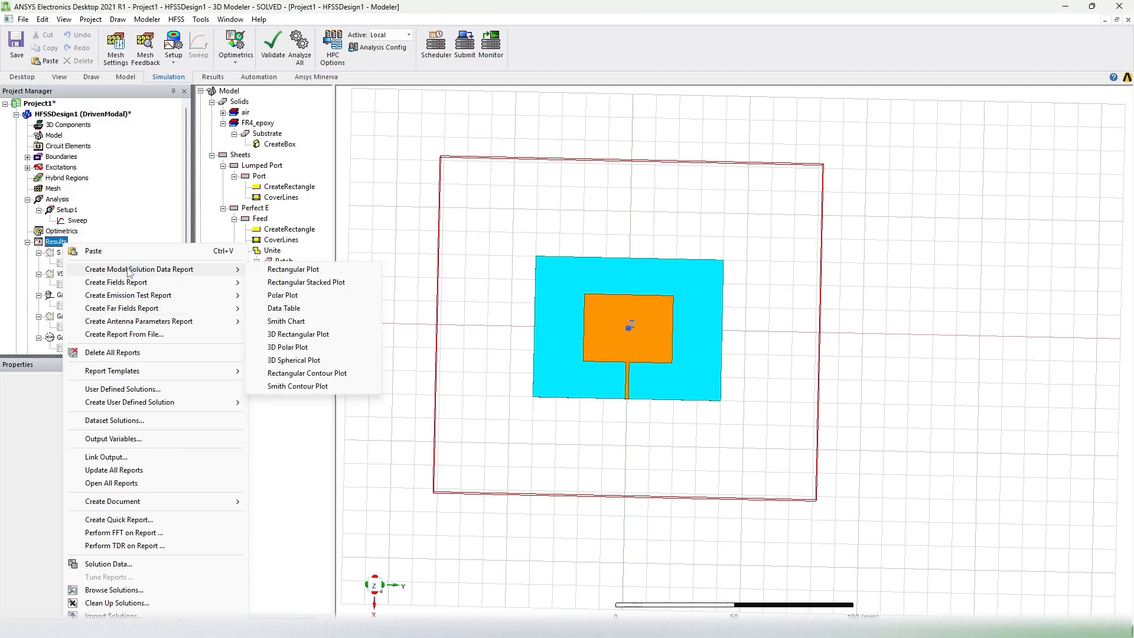
left_click(284, 308)
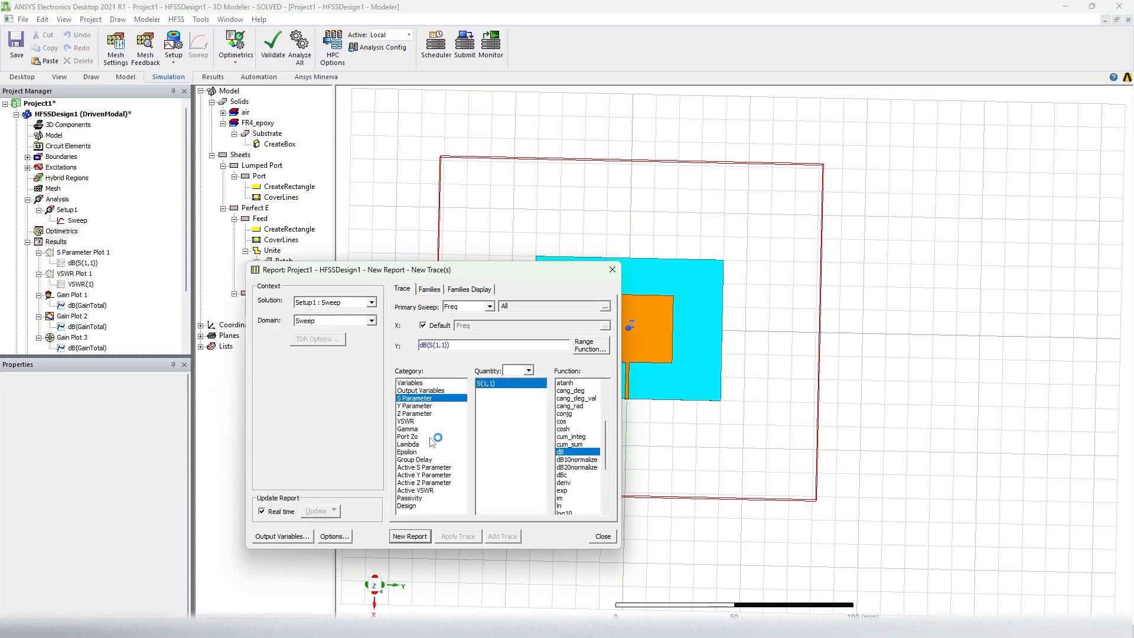
left_click(409, 536)
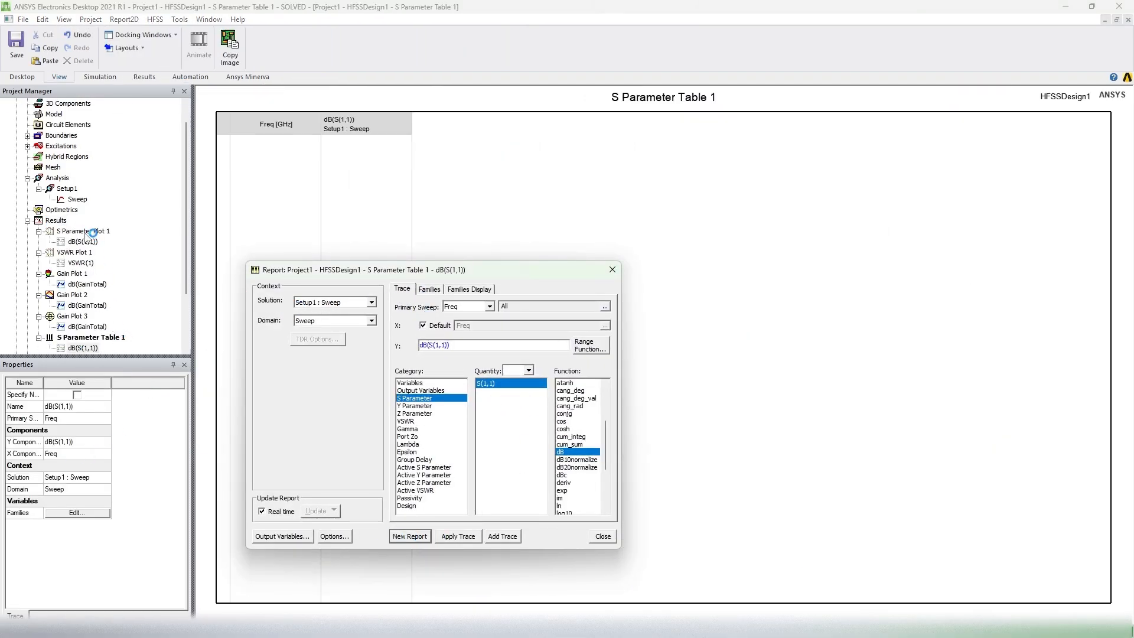
left_click(87, 305)
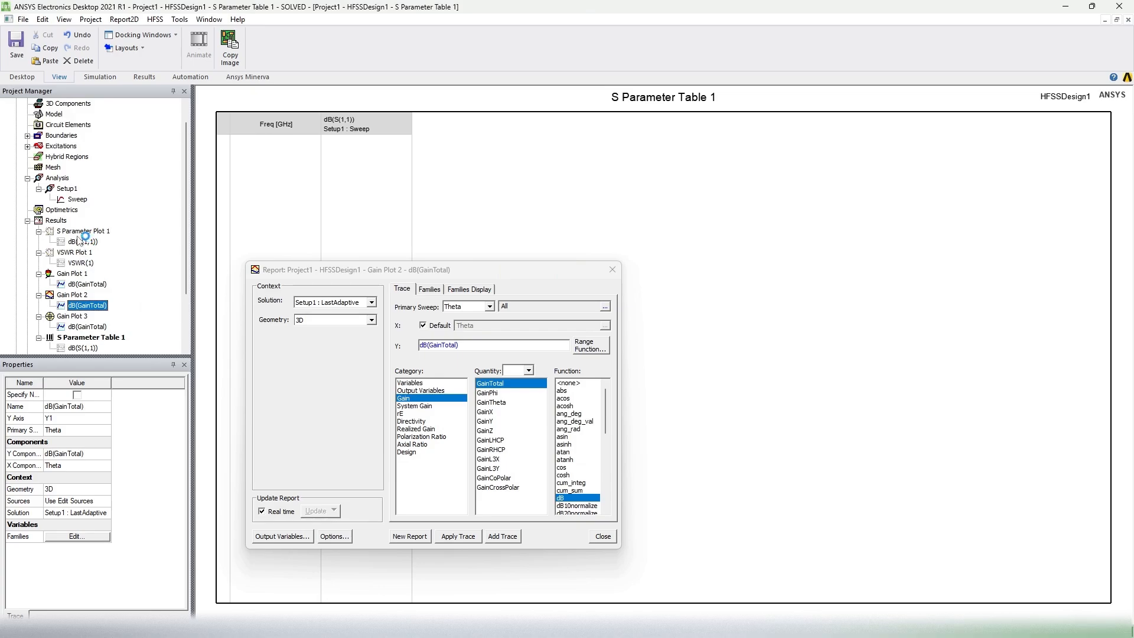
left_click(64, 222)
left_click(603, 536)
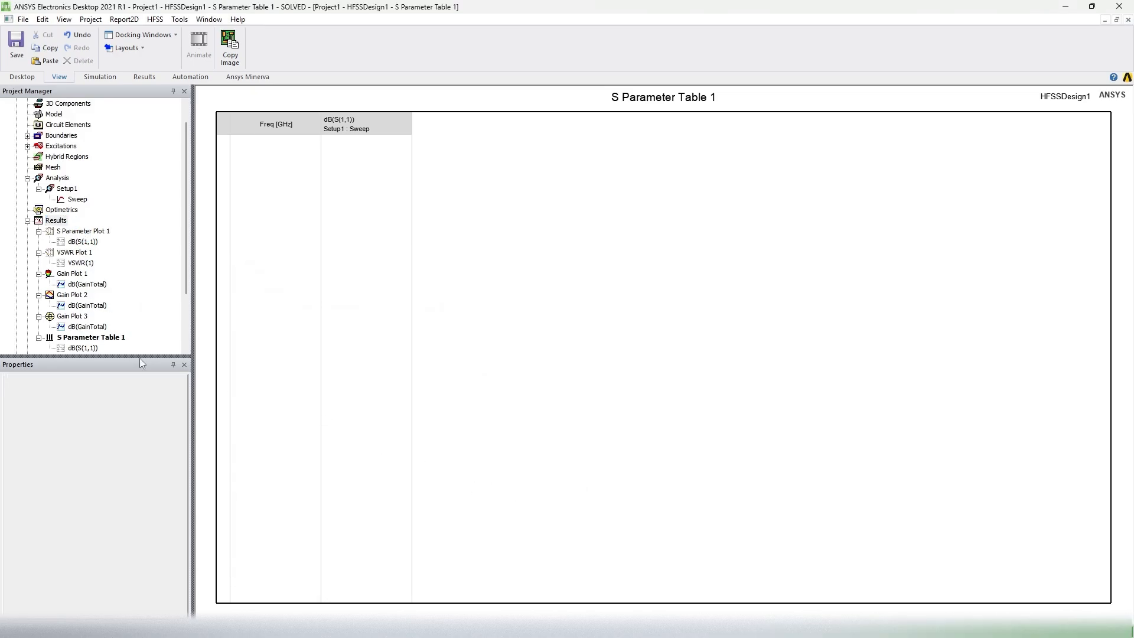
Step: Return to the 3D model view of HFSSDesign1
left_click(64, 222)
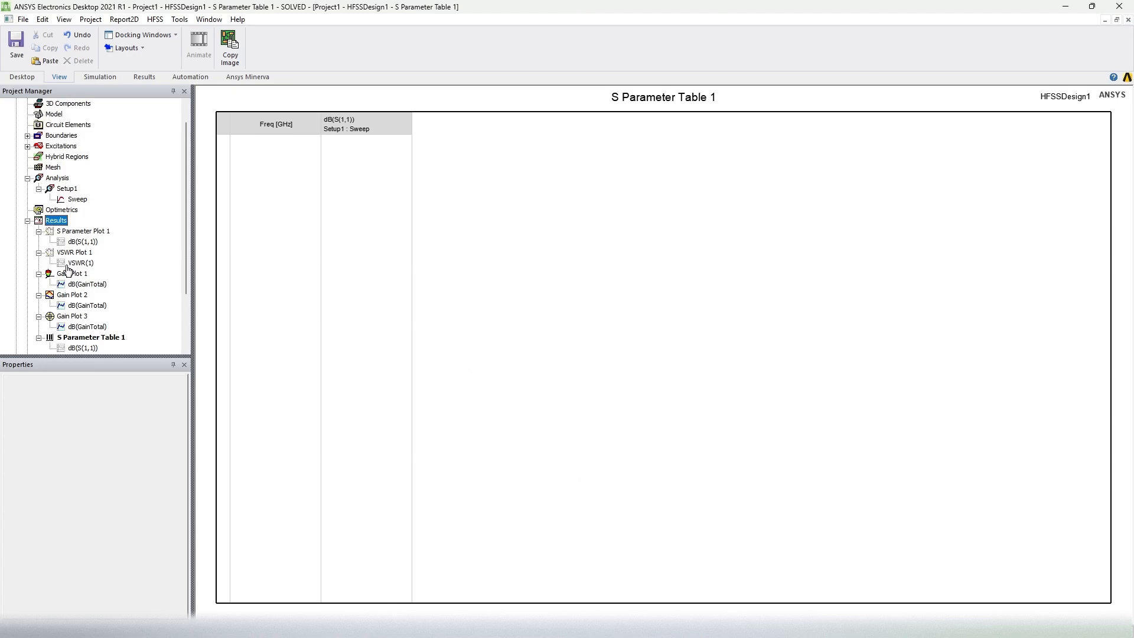
scroll(72, 235, "up", 1)
double_click(83, 113)
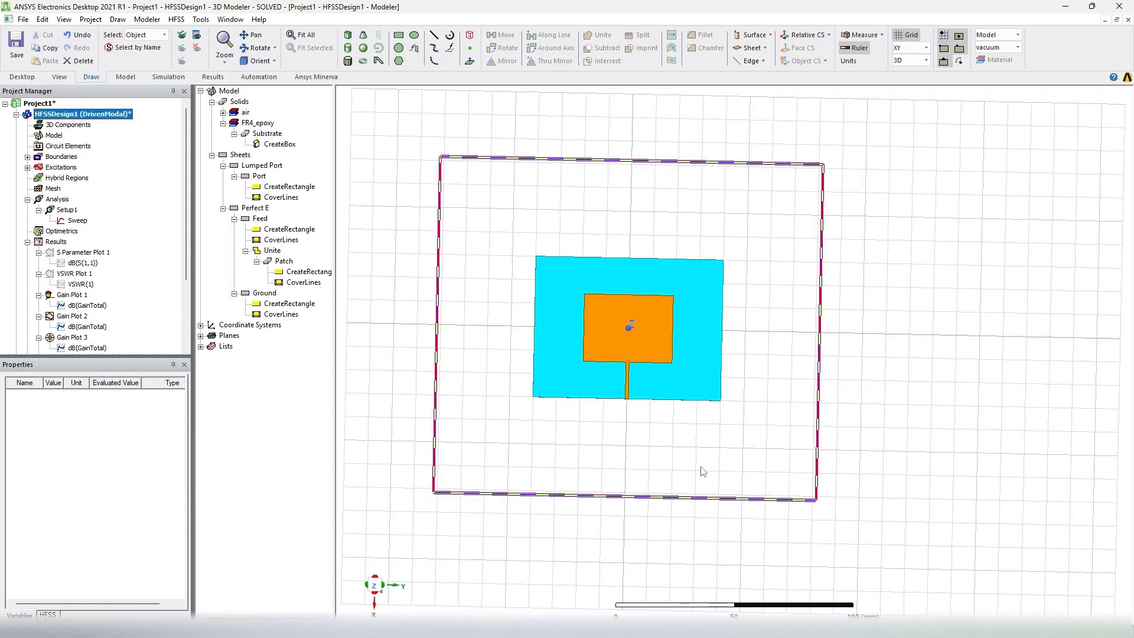
left_click(104, 253)
right_click(103, 253)
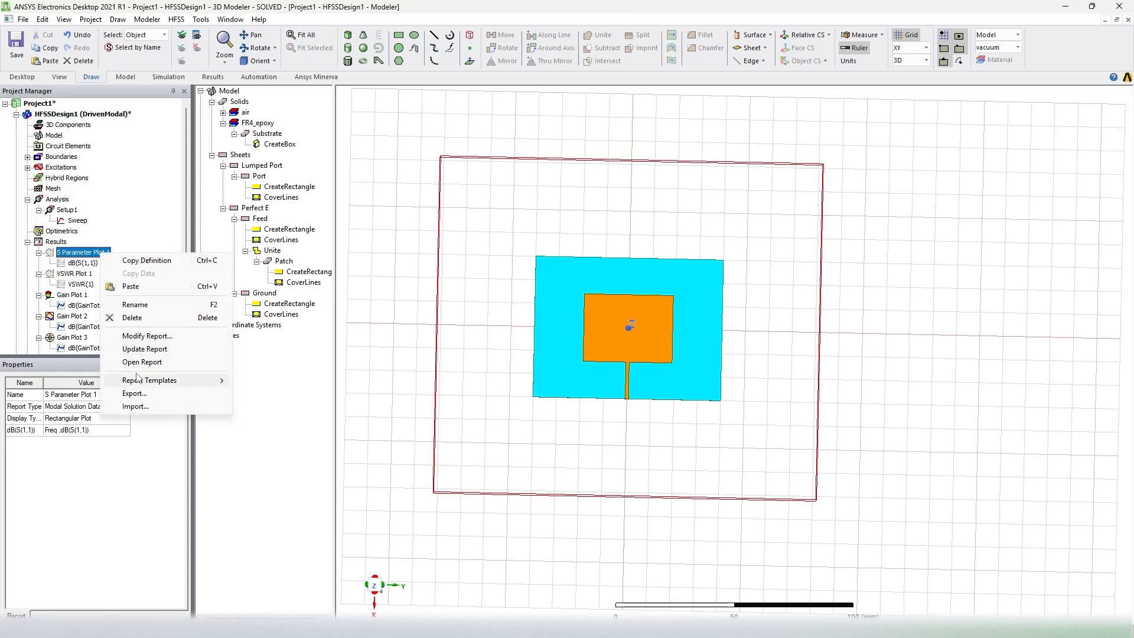
key("F2")
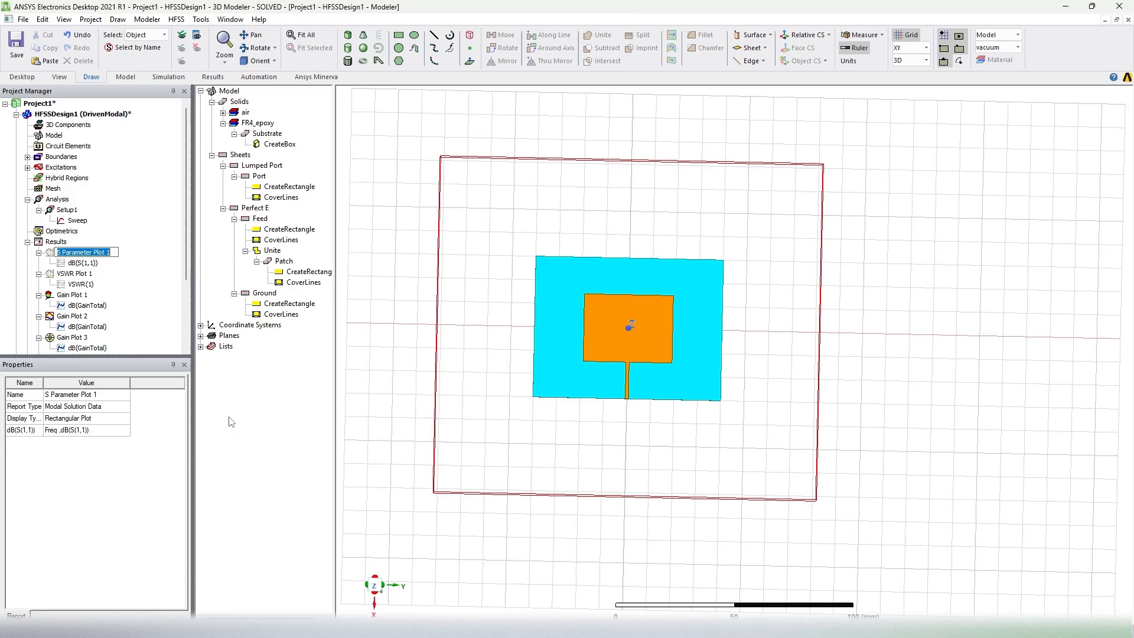
left_click(123, 254)
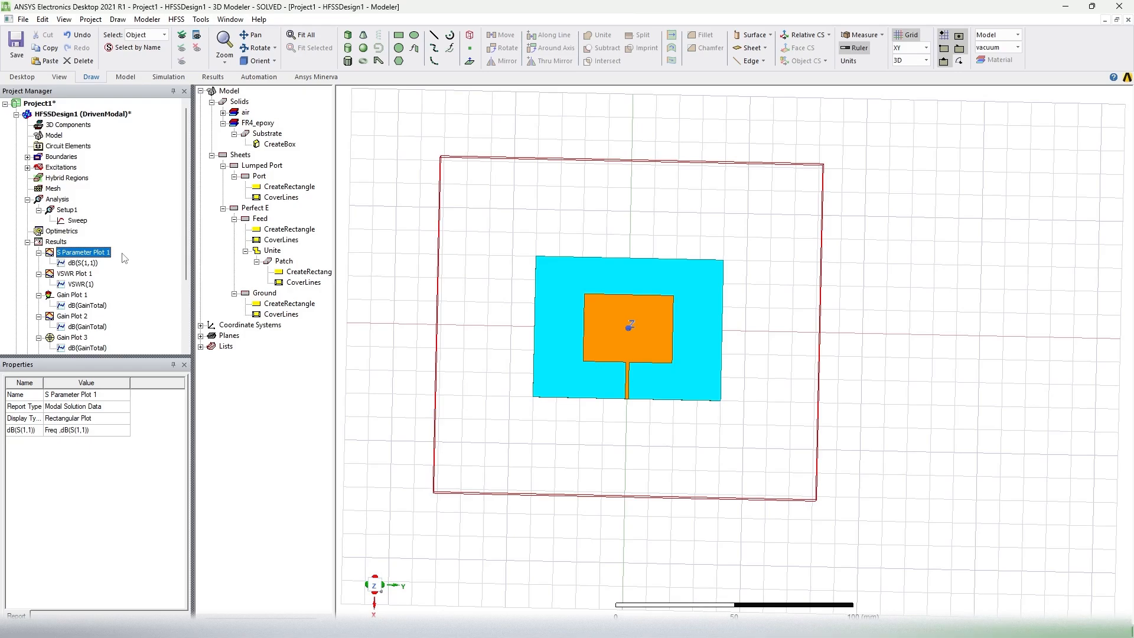
left_click(163, 286)
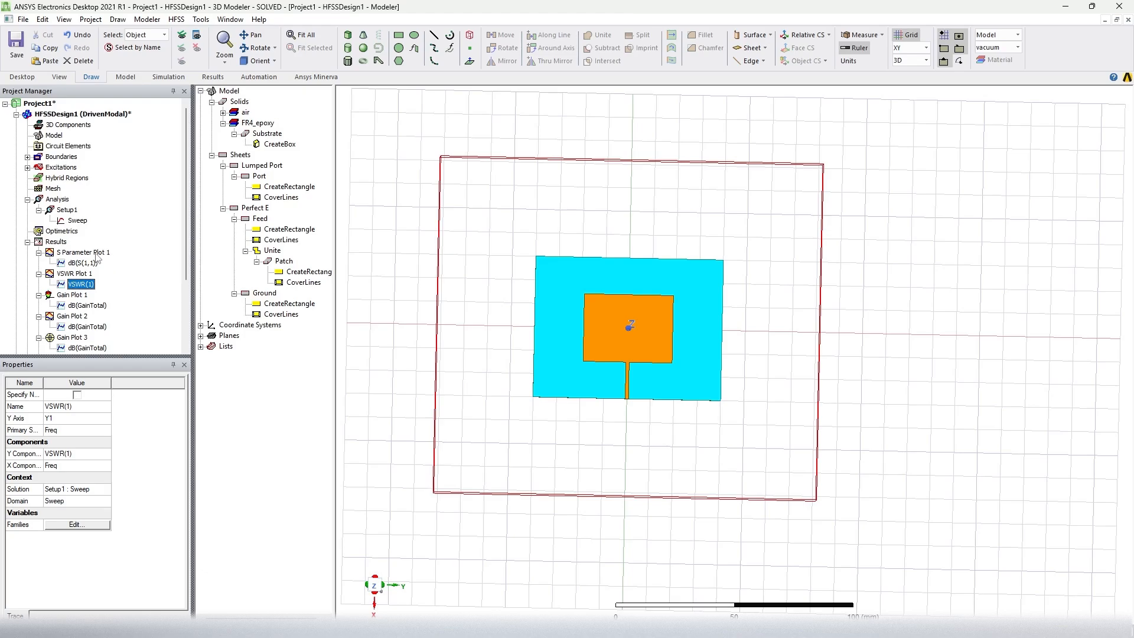
Step: Open S Parameter Plot 1 and add a marker on the S(1,1) curve's dip at 2.4 GHz
scroll(91, 263, "down", 1)
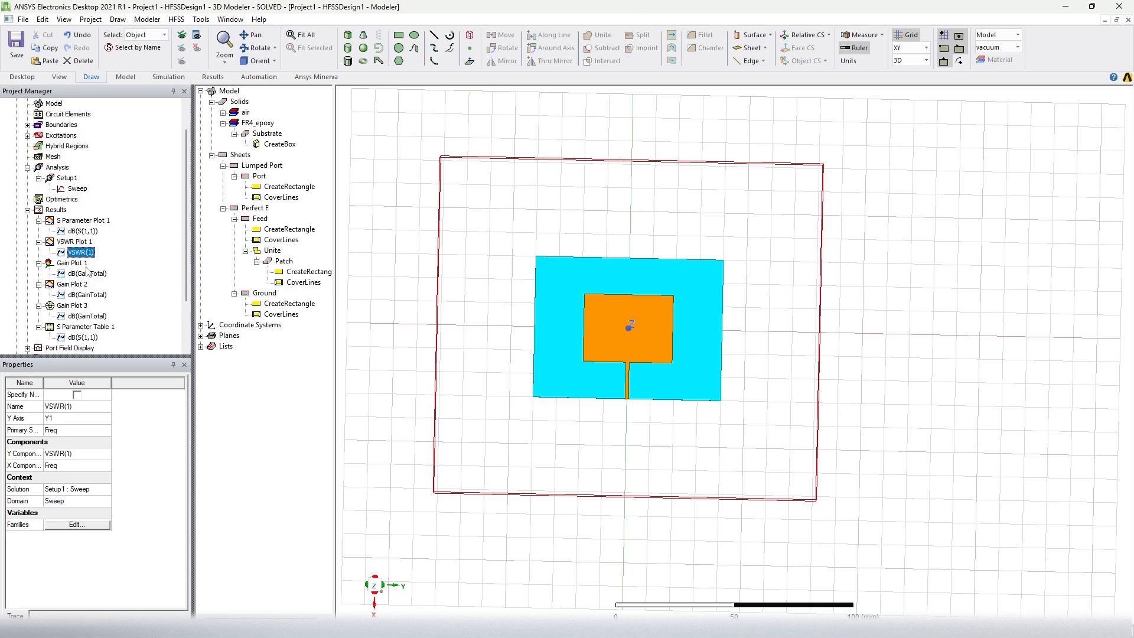
double_click(90, 222)
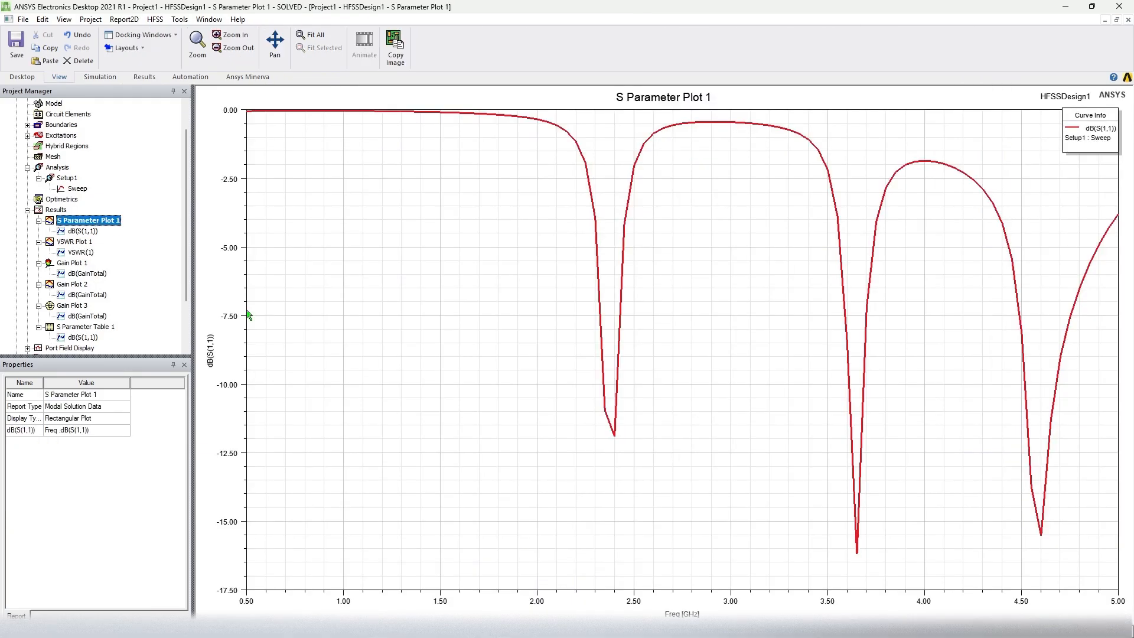
right_click(497, 388)
mouse_move(526, 393)
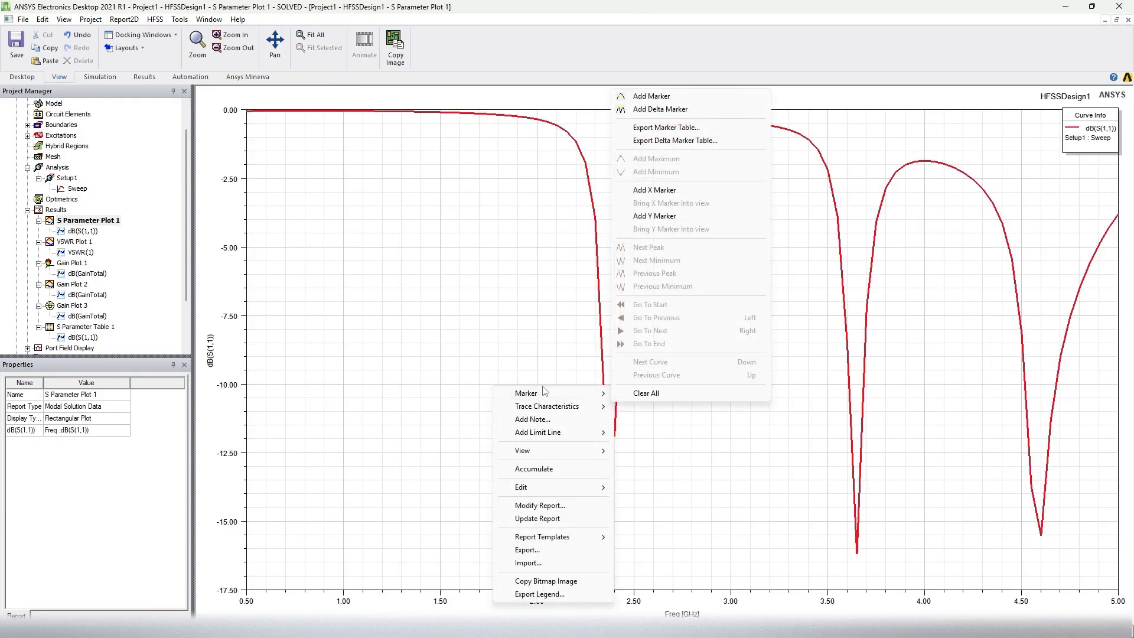
left_click(652, 97)
left_click(618, 432)
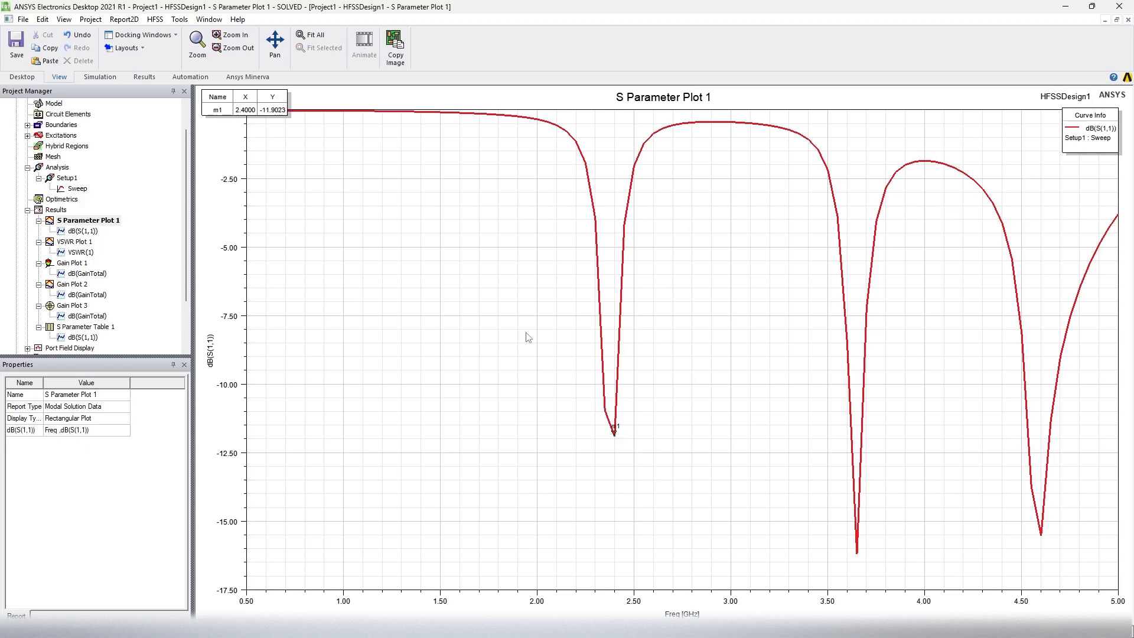
Step: Add a Y marker to S Parameter Plot 1 and set its Y value to -10
right_click(347, 352)
mouse_move(380, 391)
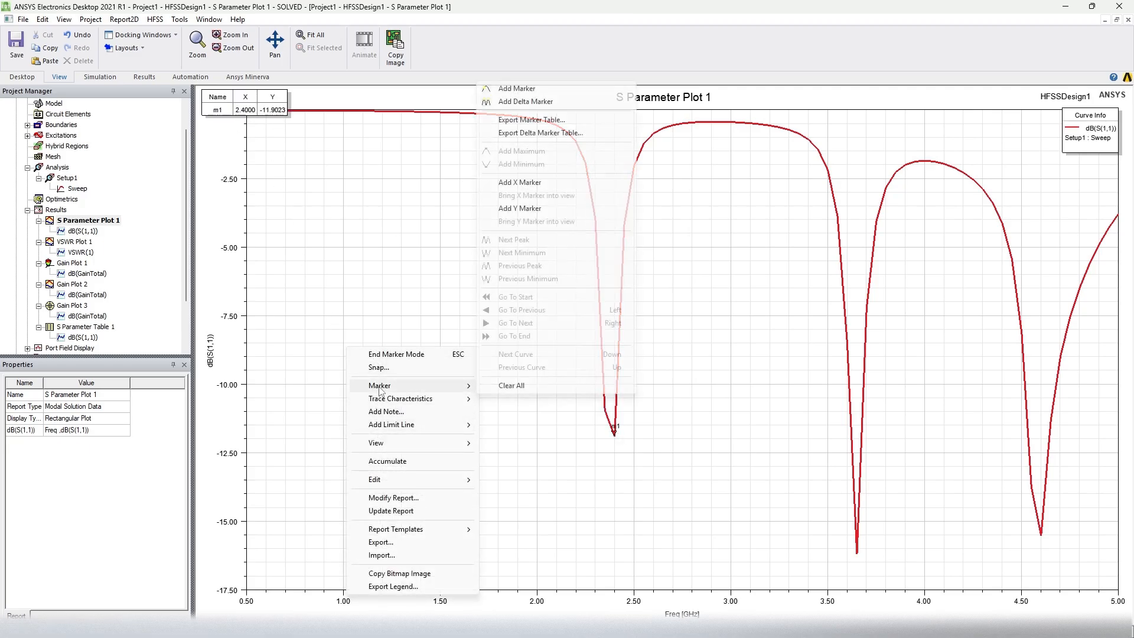
left_click(555, 208)
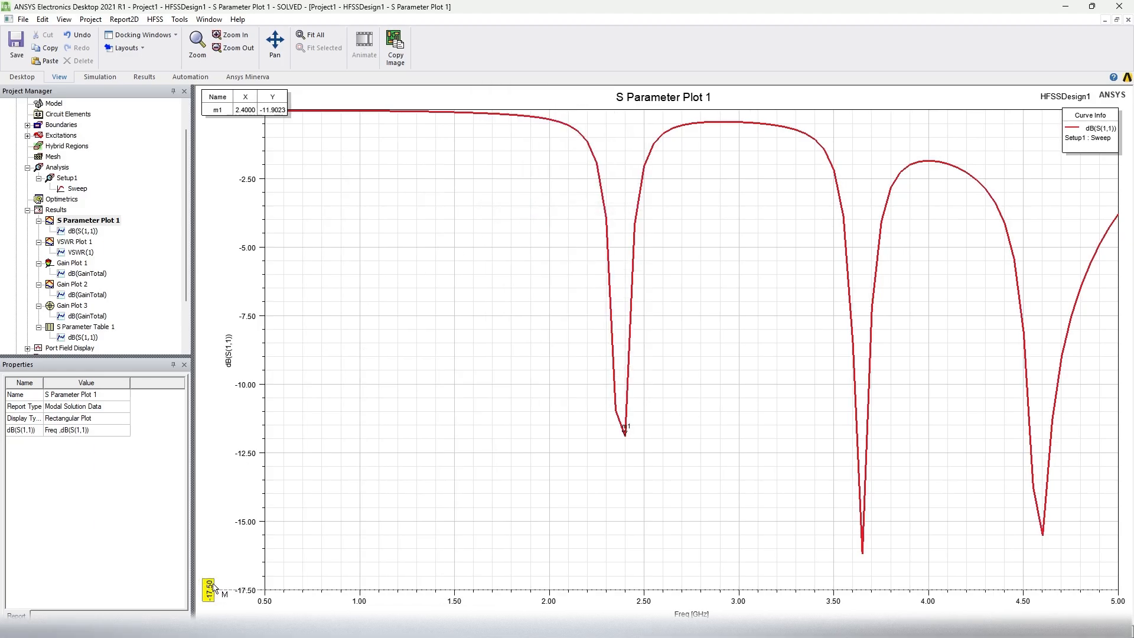
right_click(268, 422)
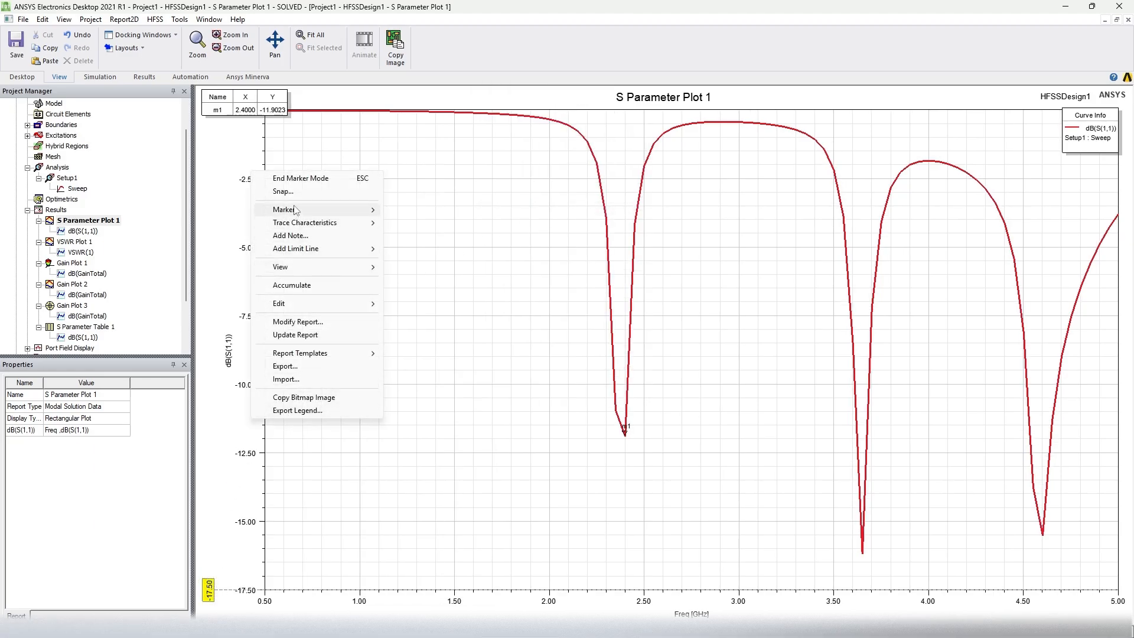
left_click(296, 178)
left_click_drag(209, 594, 209, 401)
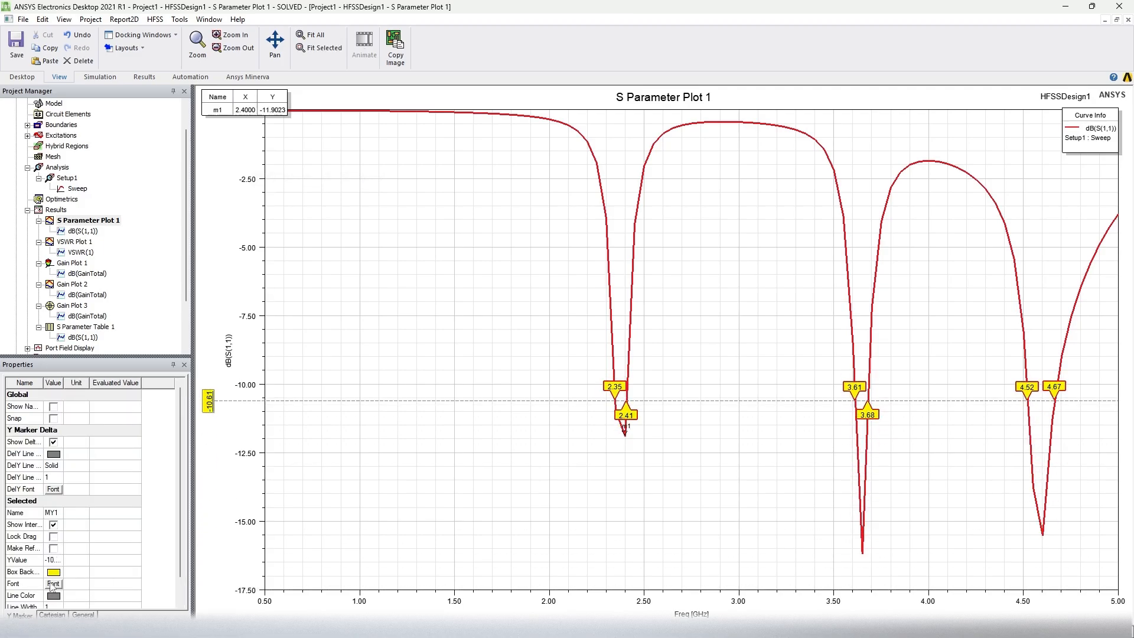
left_click(54, 560)
type("-1")
key("Return")
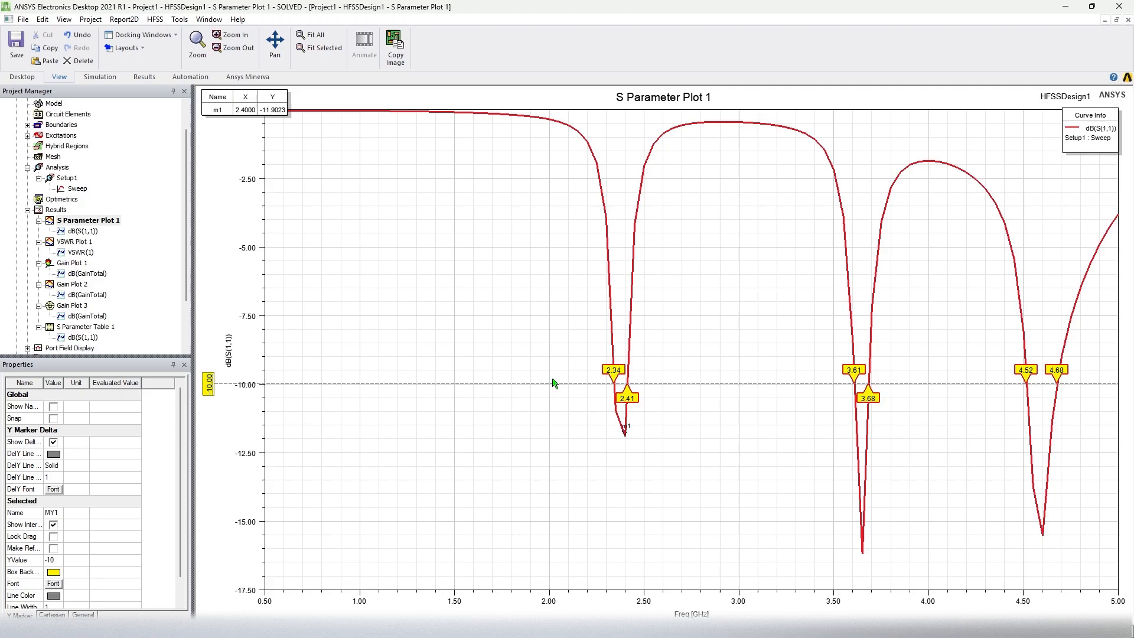
Step: Open VSWR Plot 1
double_click(85, 246)
right_click(435, 253)
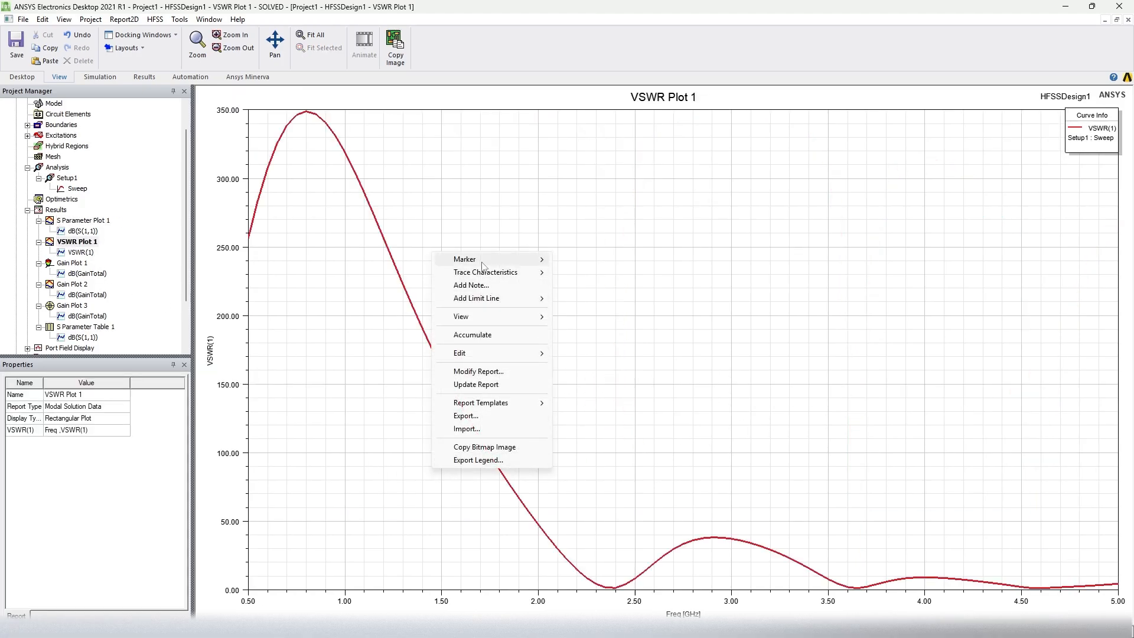
mouse_move(483, 263)
left_click(587, 260)
right_click(359, 223)
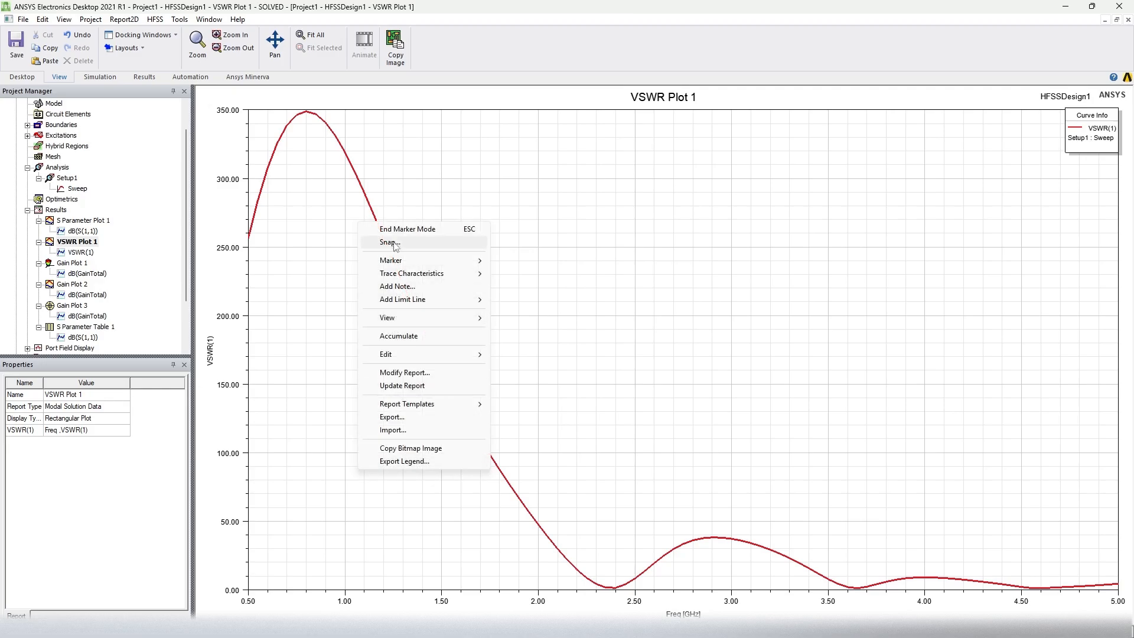
left_click(406, 229)
Step: Add an X marker to VSWR Plot 1 and set its X value to 2.4 GHz
right_click(369, 271)
mouse_move(407, 280)
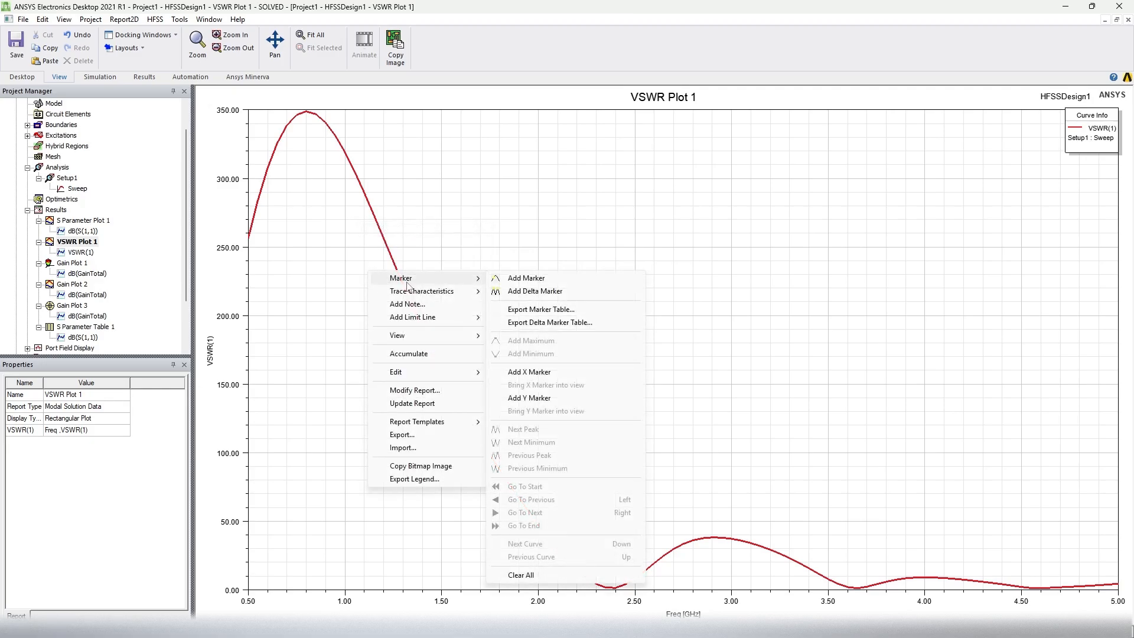
left_click(543, 370)
left_click(248, 614)
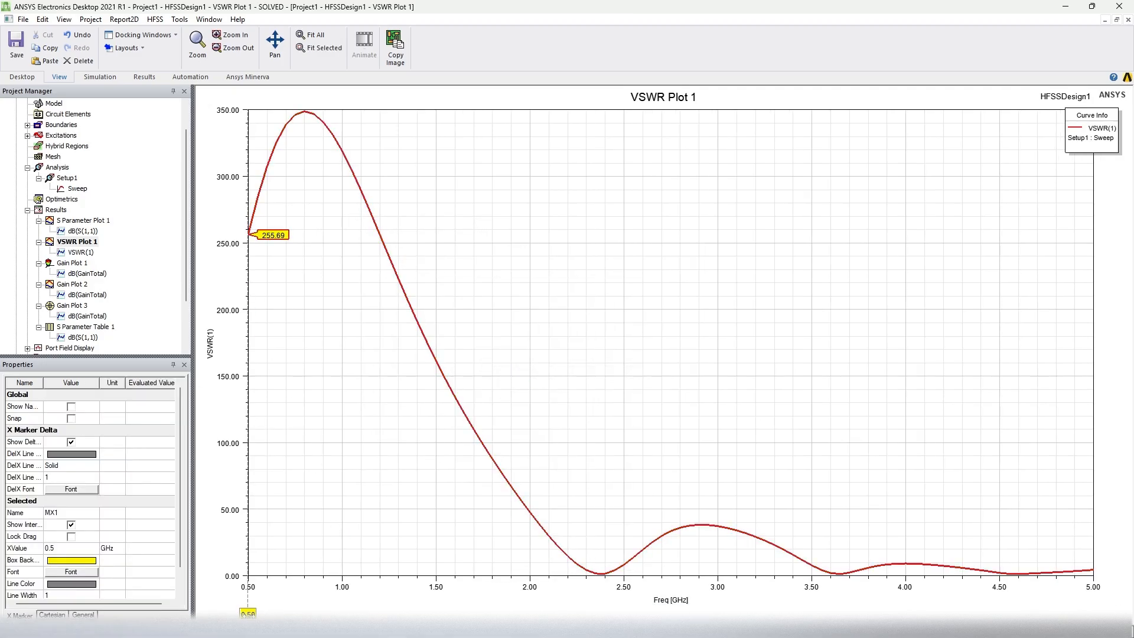
left_click(92, 549)
type("2.4")
key("Return")
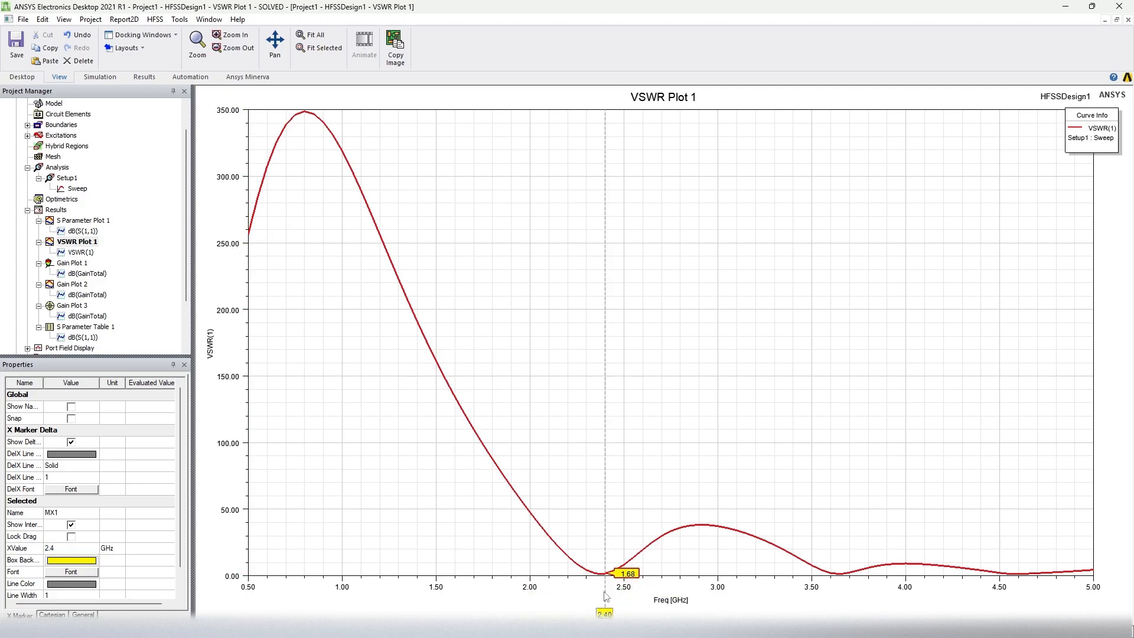
Step: Examine the VSWR curve's minimum around the 2.4 GHz marker in close-up
left_click(600, 568)
scroll(599, 561, "up", 4)
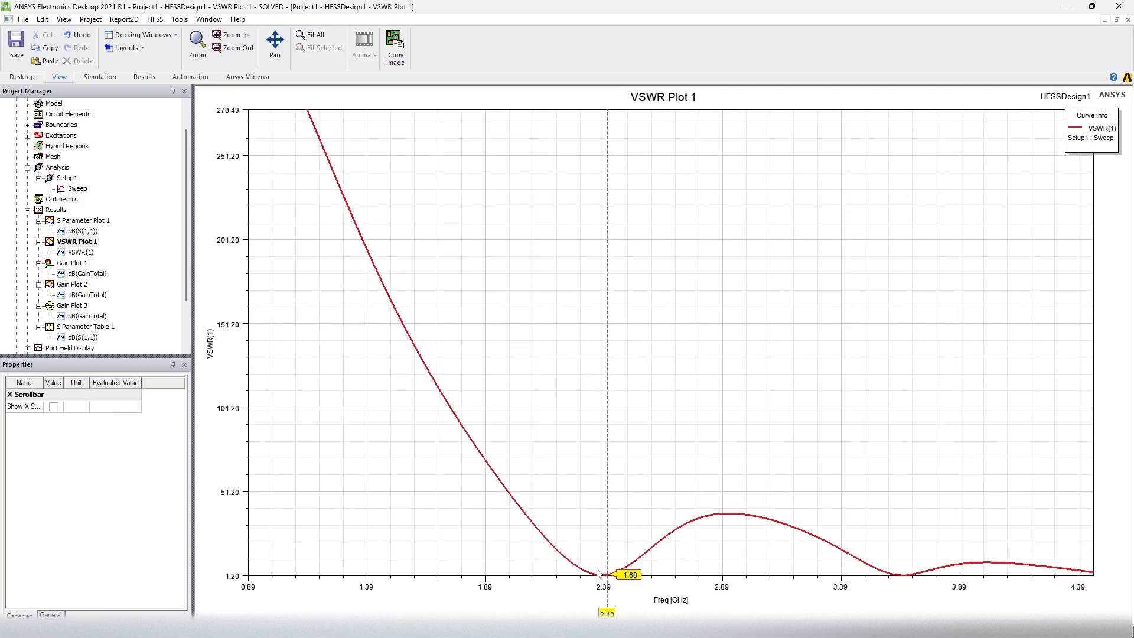
scroll(609, 533, "up", 2)
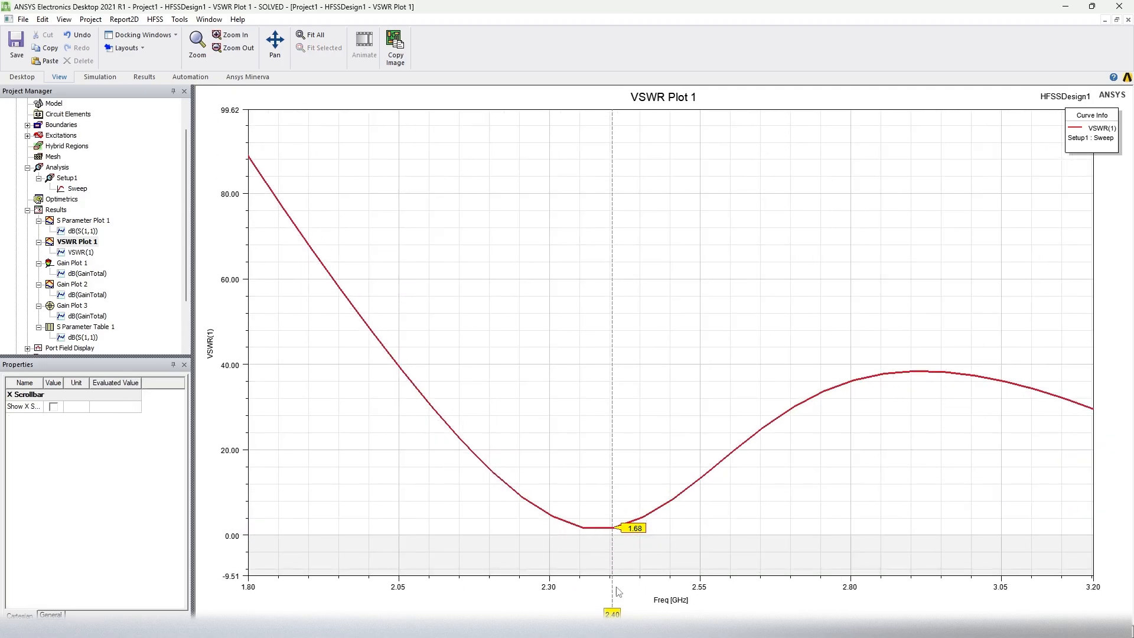
mouse_move(608, 534)
left_mouse_down()
mouse_move(580, 532)
mouse_move(611, 532)
left_mouse_up()
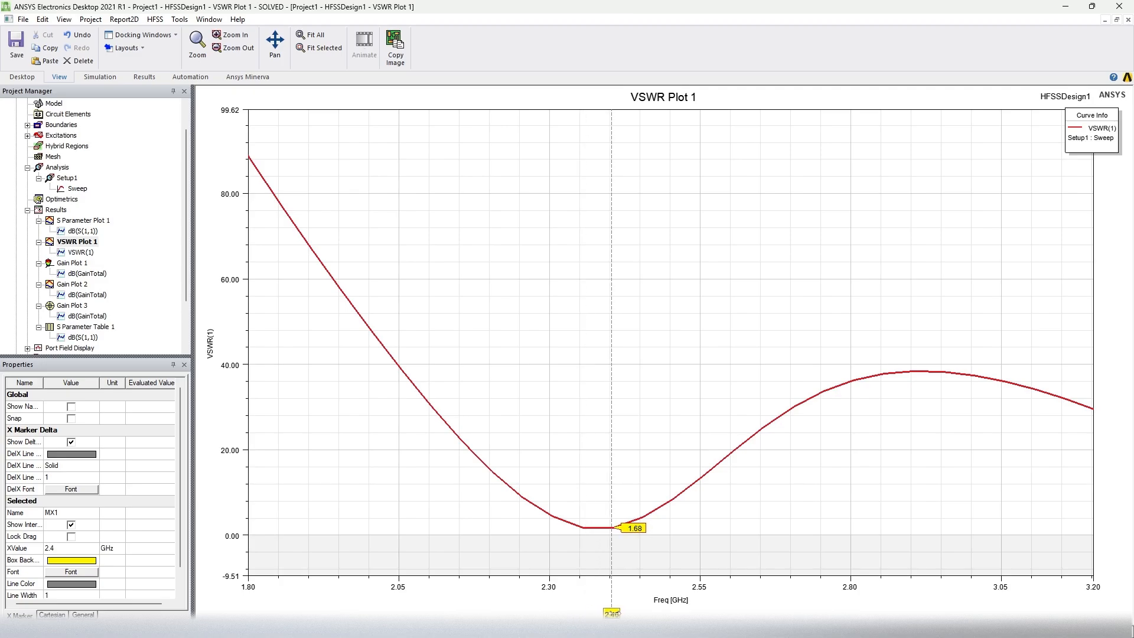
scroll(579, 507, "down", 1)
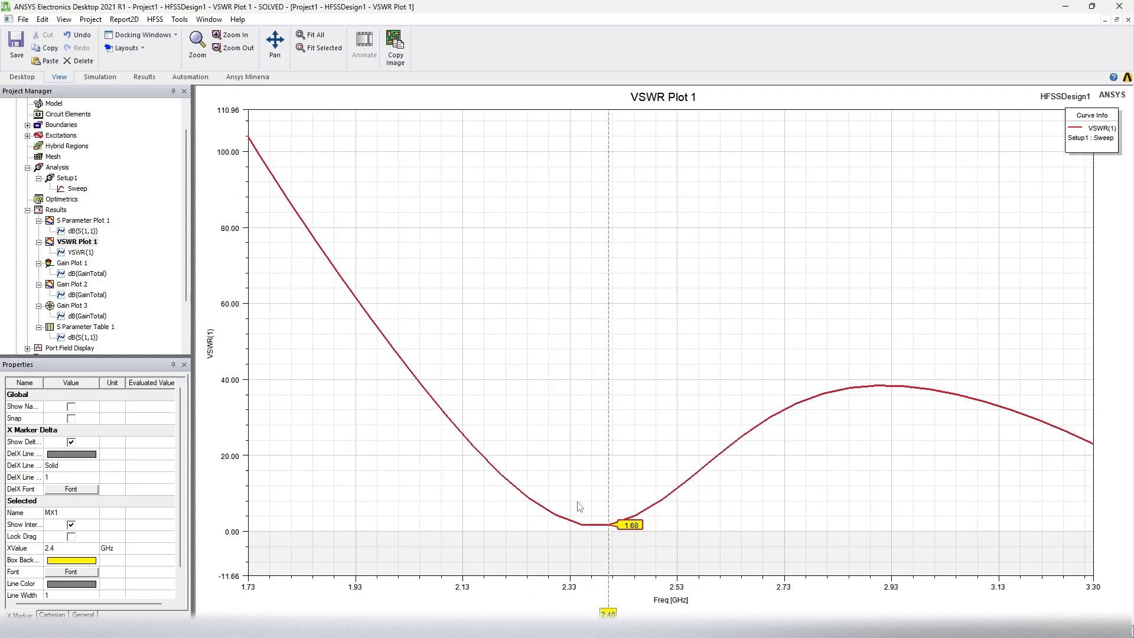
scroll(579, 506, "down", 2)
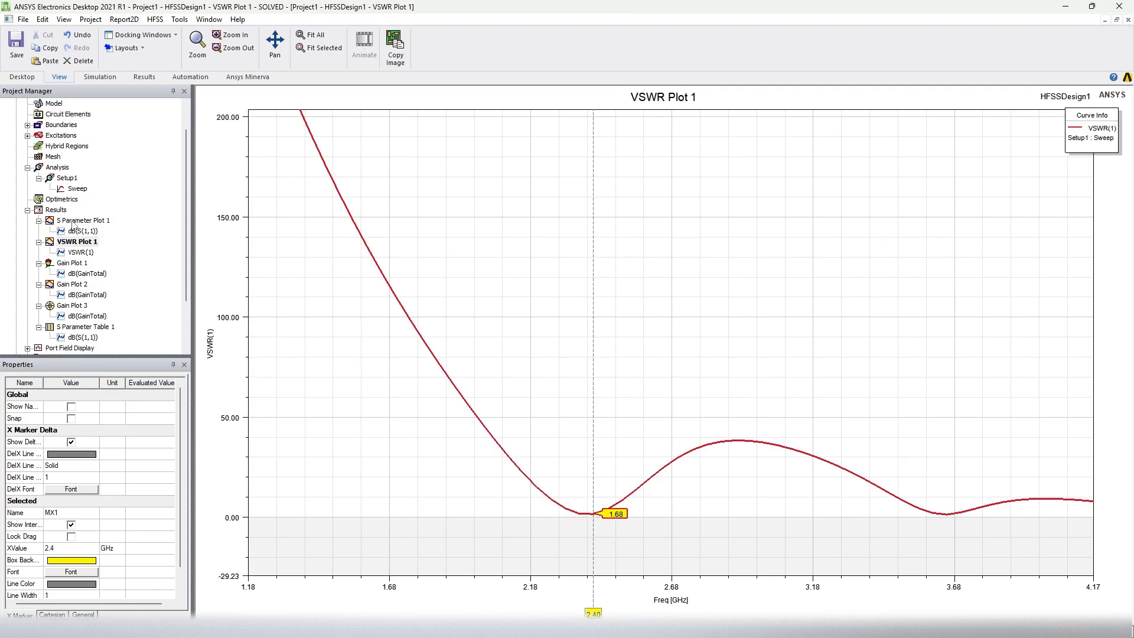
Step: Open Gain Plot 1 and move its color key close beside the 3D gain pattern
double_click(81, 266)
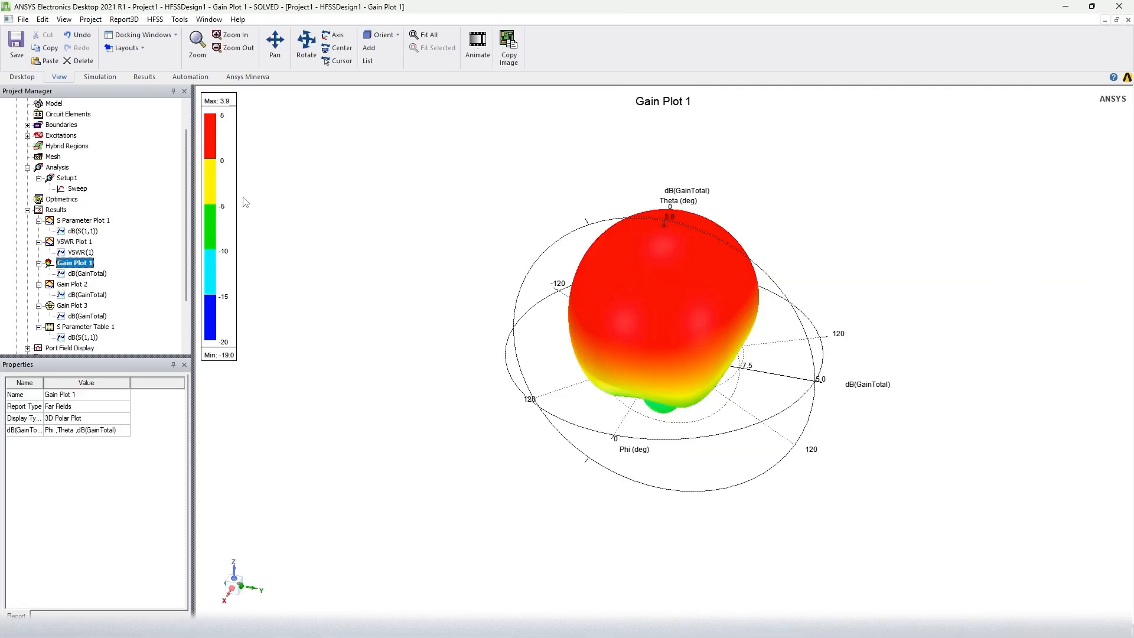
left_click_drag(229, 207, 488, 288)
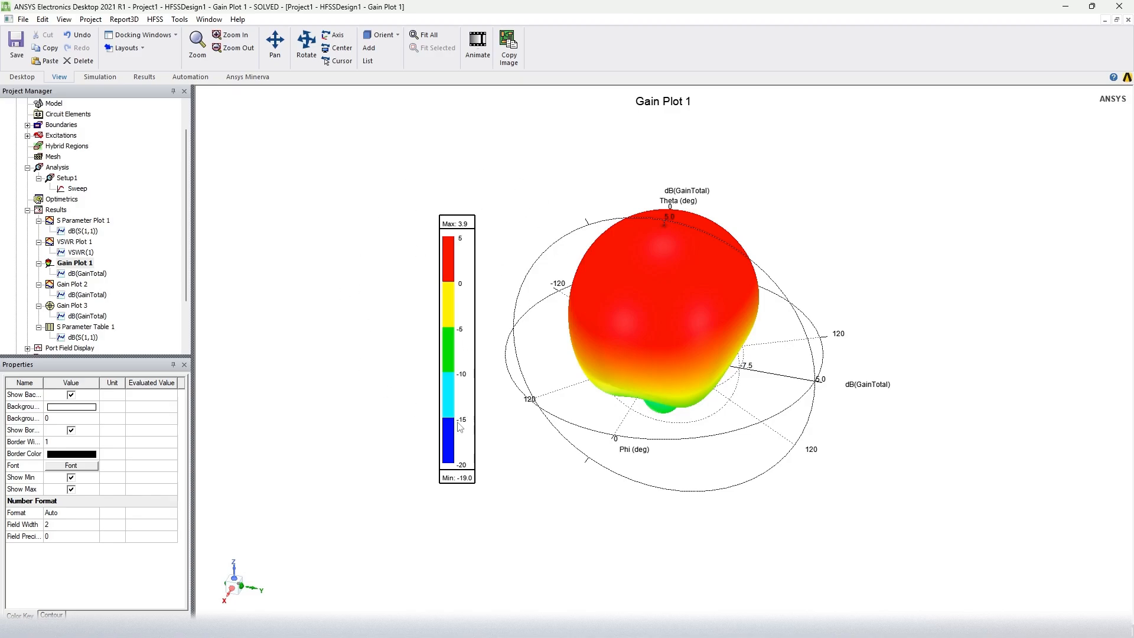
Step: Open Gain Plot 2 and highlight individual dB(GainTotal) traces from the curve legend, for Phi values between -180 and -170 deg
double_click(72, 285)
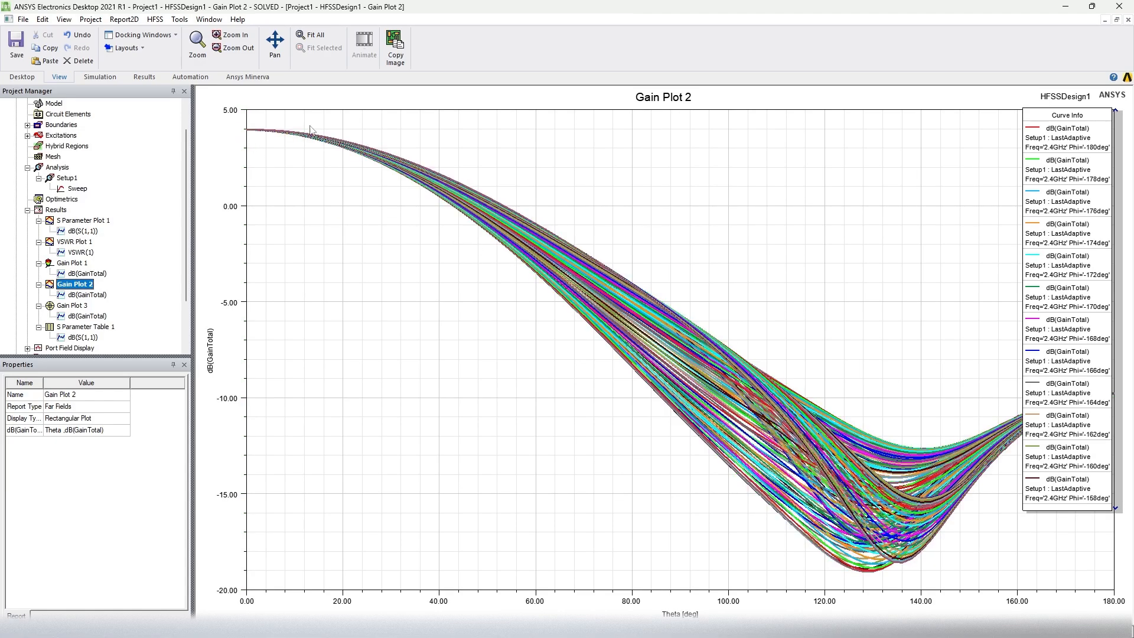
left_click(641, 198)
mouse_move(602, 428)
left_mouse_down()
mouse_move(508, 393)
mouse_move(597, 422)
left_mouse_up()
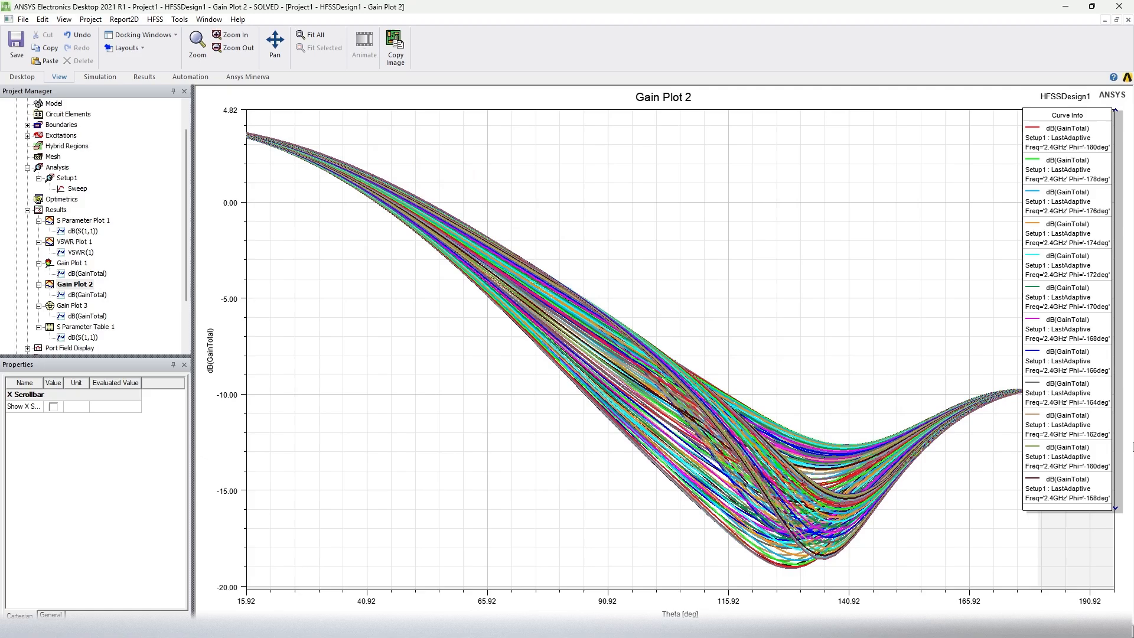
left_click(1067, 170)
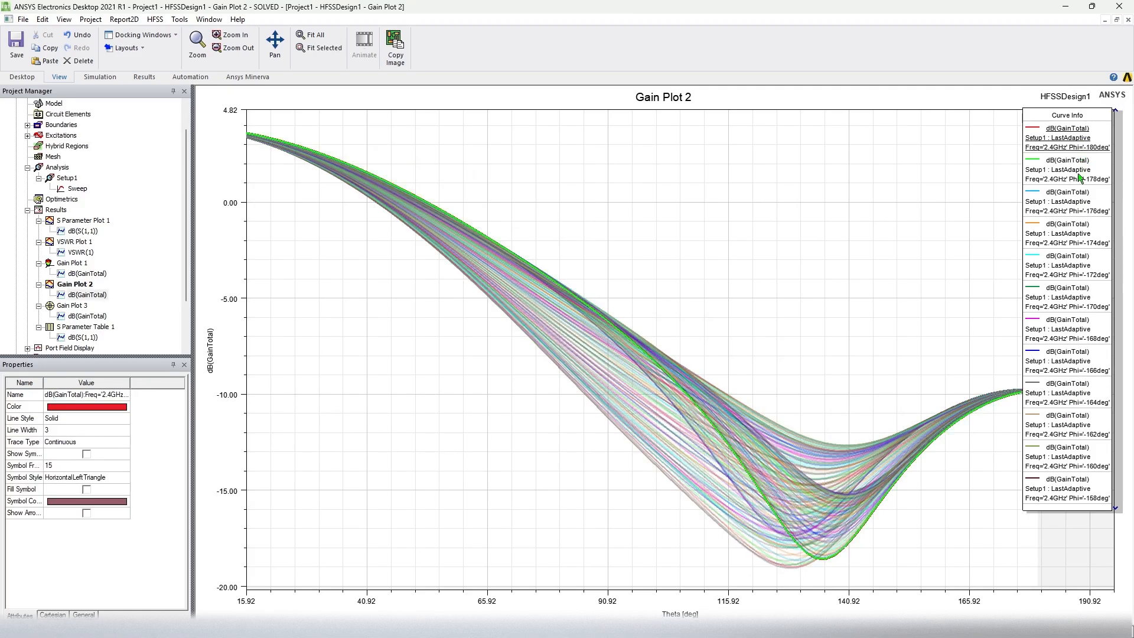
left_click(1071, 214)
left_click(1068, 236)
left_click(1065, 265)
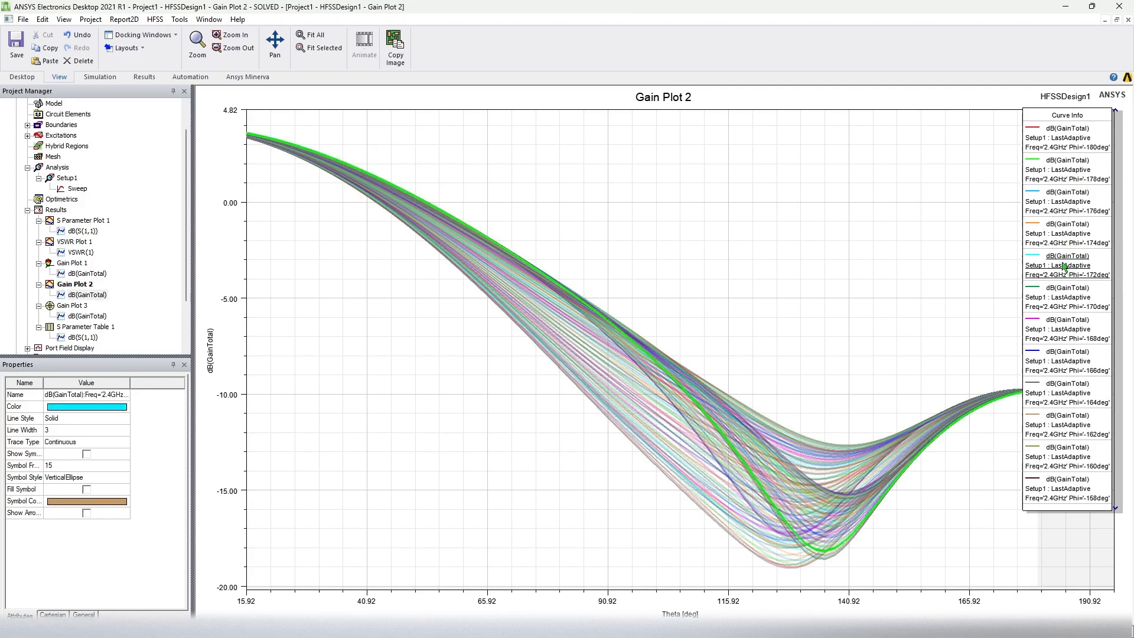
left_click(1064, 298)
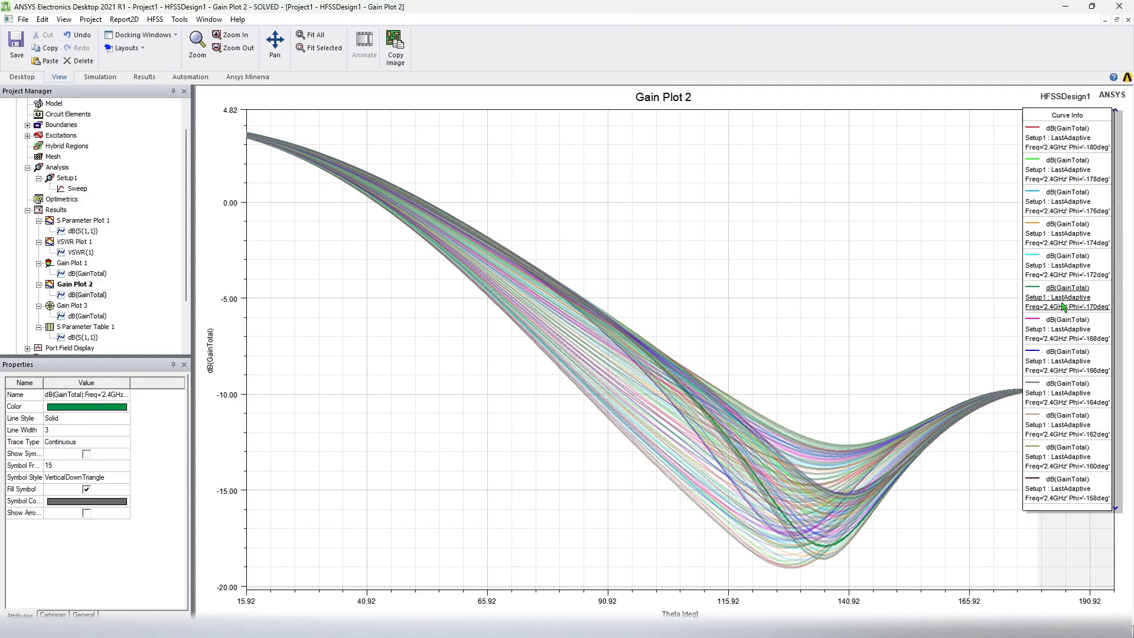
left_click(1077, 275)
left_click(1079, 241)
scroll(1052, 170, "up", 2)
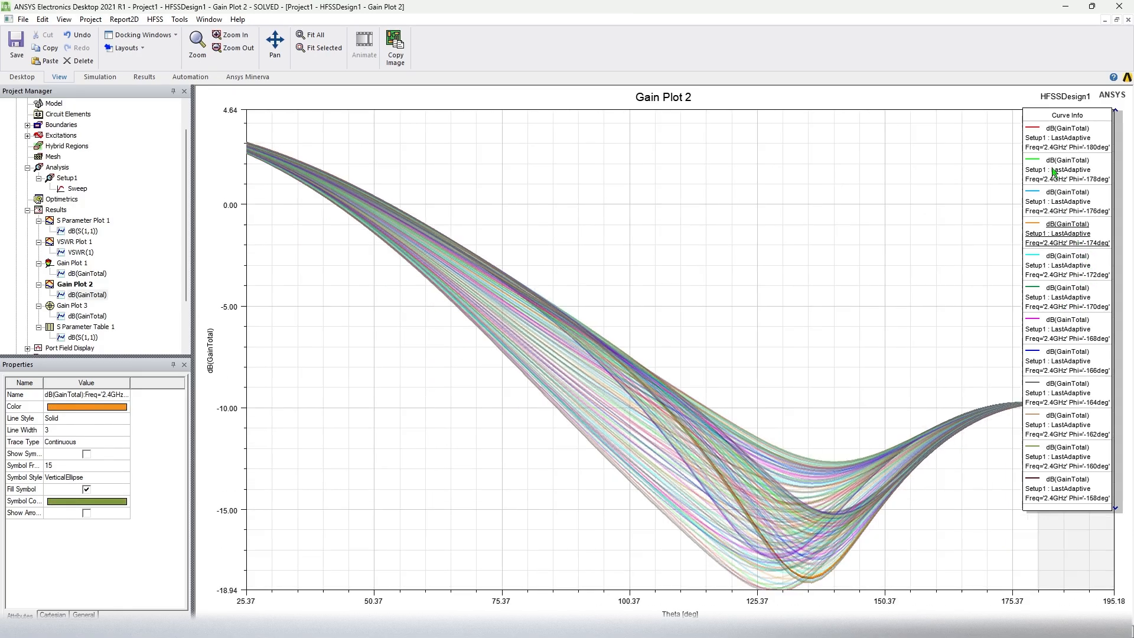
Step: Shift the curve legend of Gain Plot 2 slightly and look through its list of Phi traces
left_click_drag(1053, 169, 1073, 145)
left_click(789, 516)
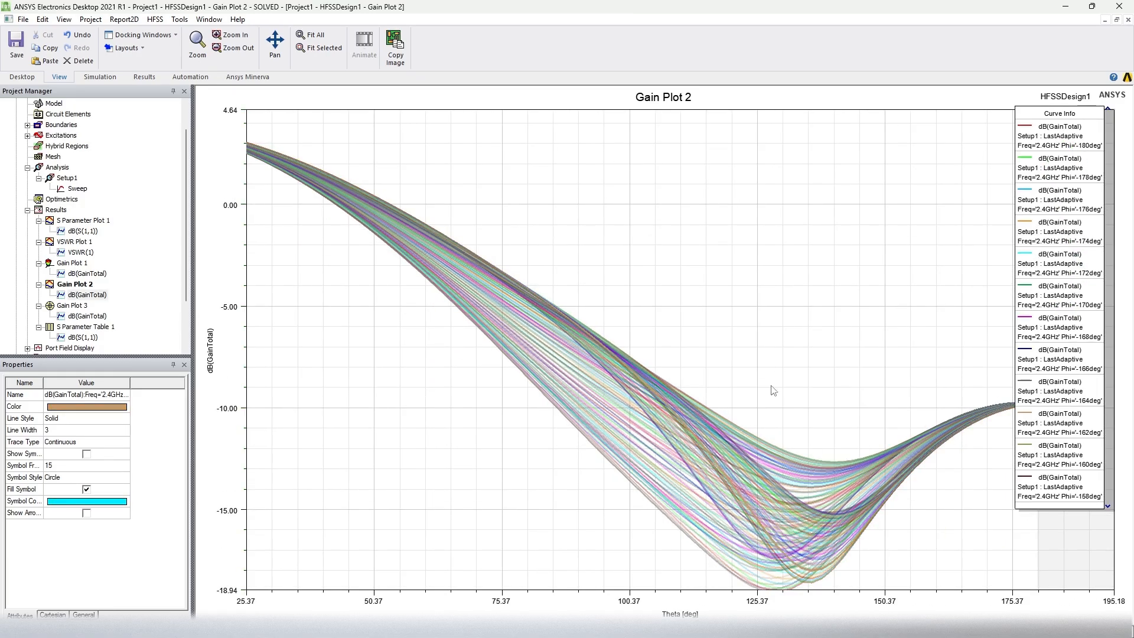
left_click(743, 459)
left_click(741, 373)
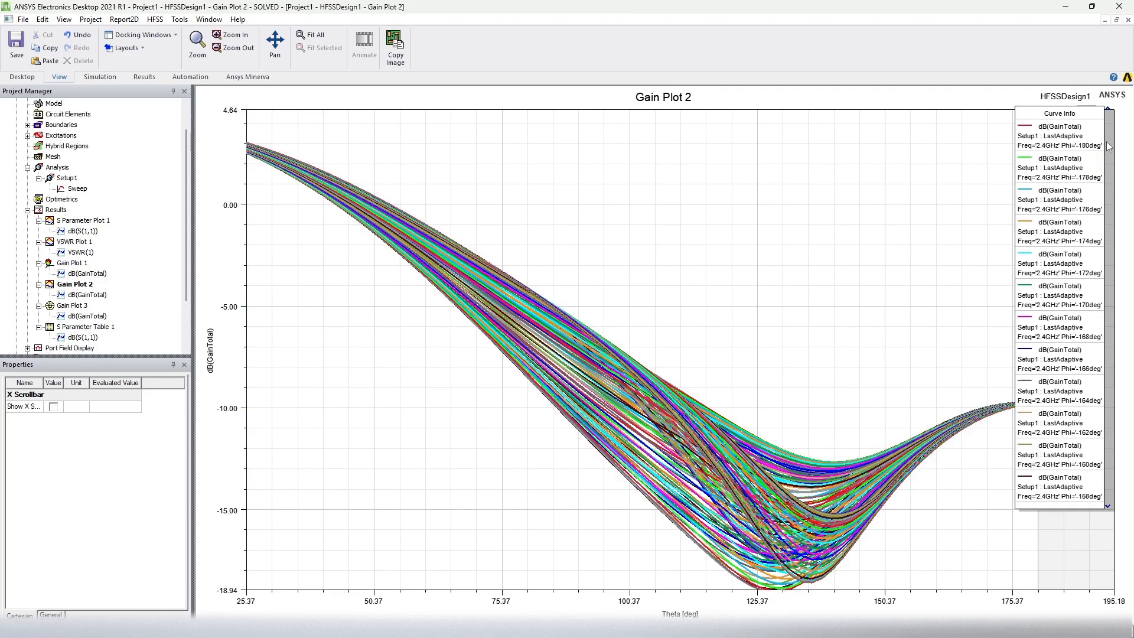
left_click(1108, 507)
left_click(1109, 508)
left_click(1109, 507)
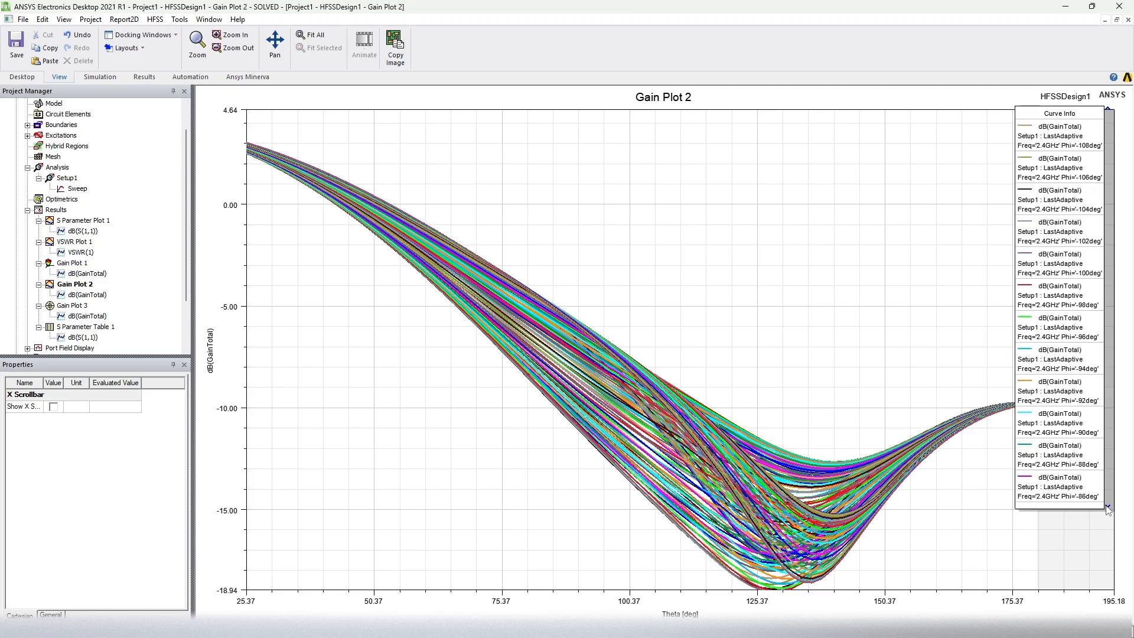
left_click(1108, 507)
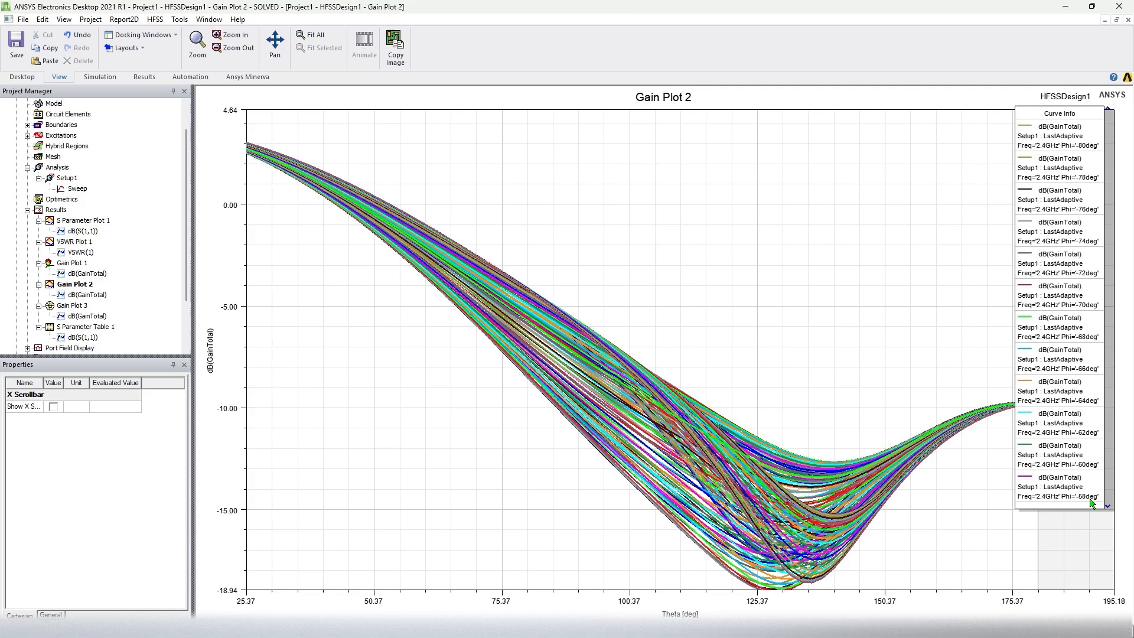
Step: Examine single dB(GainTotal) curves in Gain Plot 2 by highlighting them one after another on the graph
left_click(508, 352)
left_click(557, 318)
left_click(565, 313)
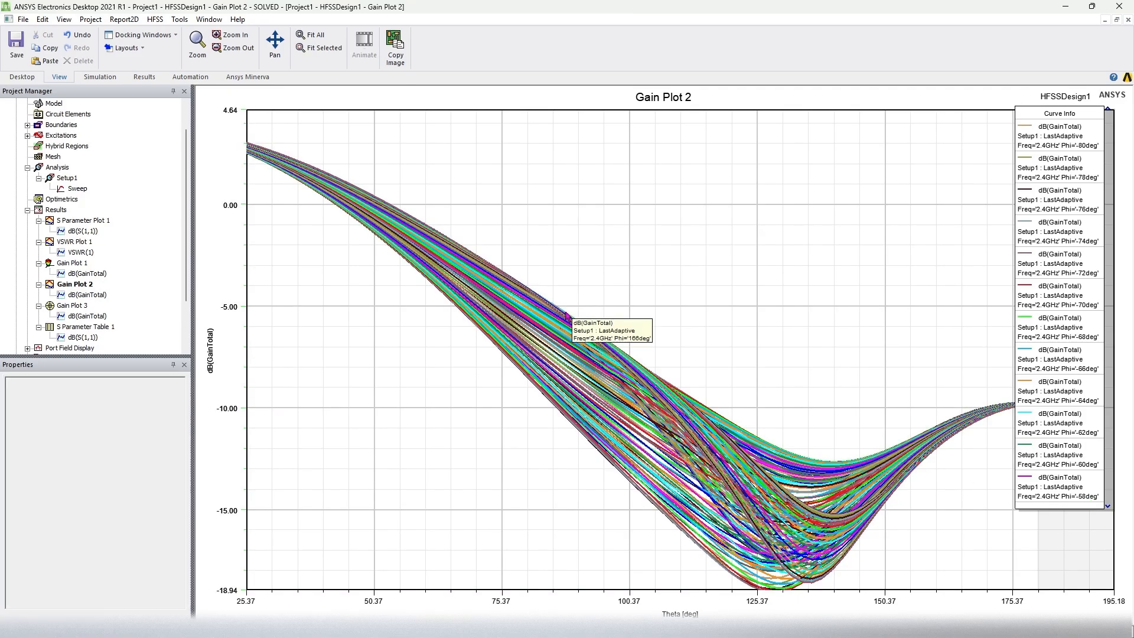
left_click(585, 307)
left_click(733, 429)
left_click(722, 416)
left_click(730, 369)
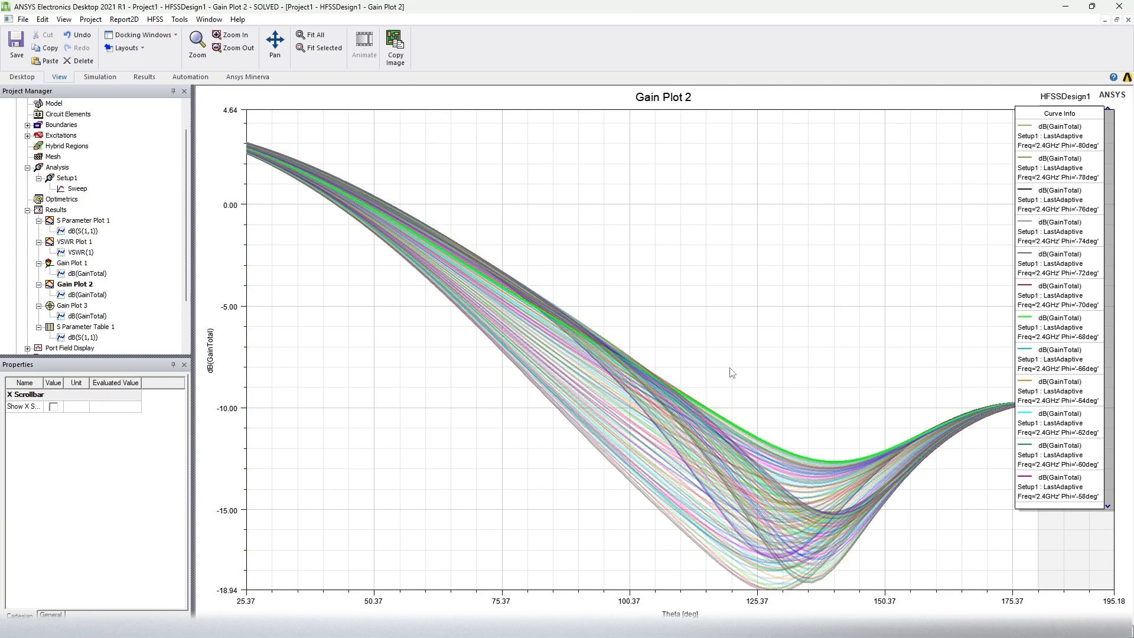
left_click(288, 297)
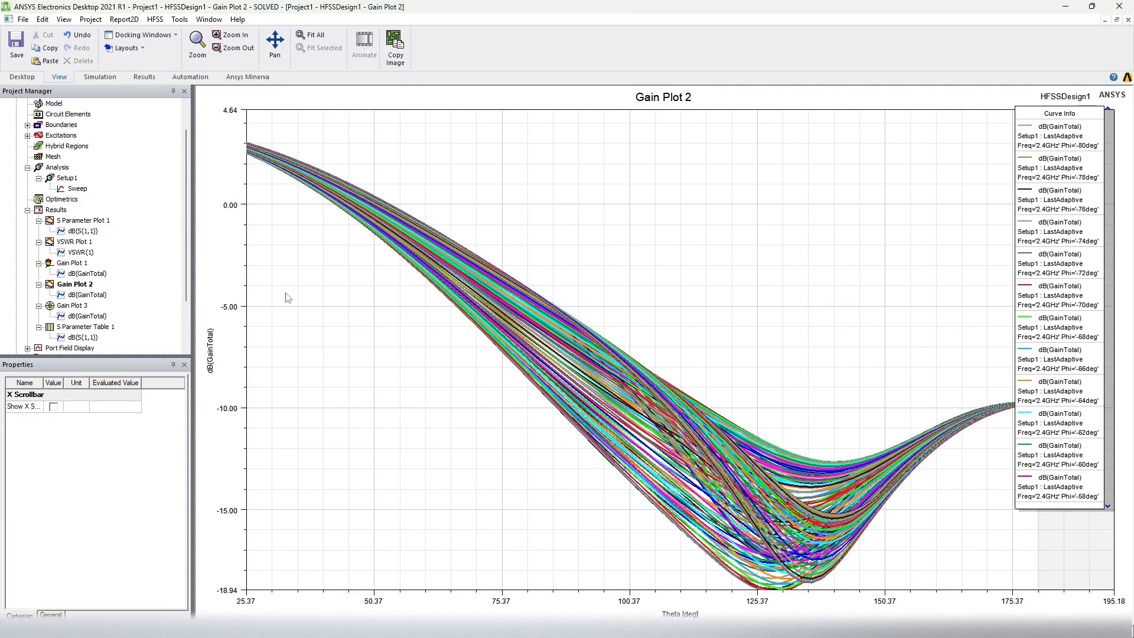
left_click(76, 286)
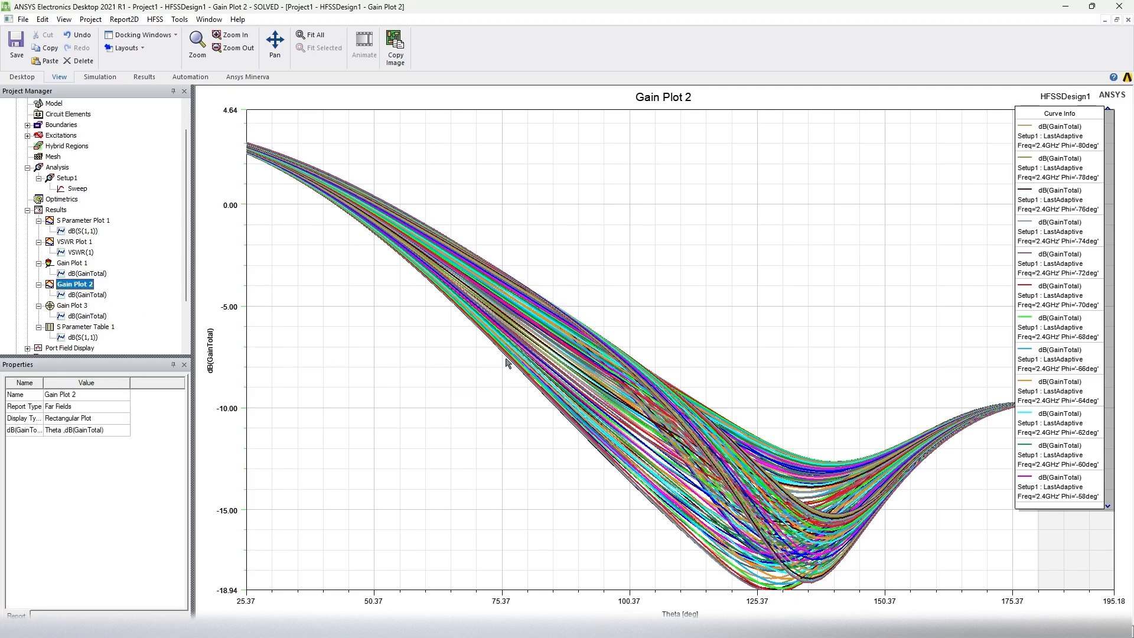
left_click(569, 333)
left_click(561, 377)
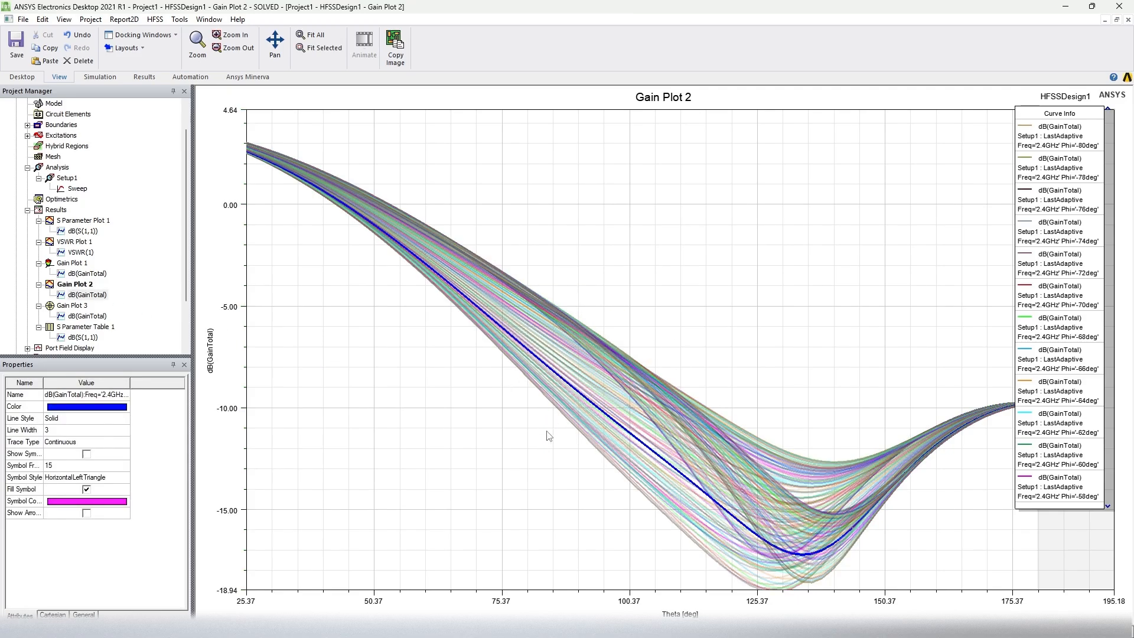
left_click(538, 441)
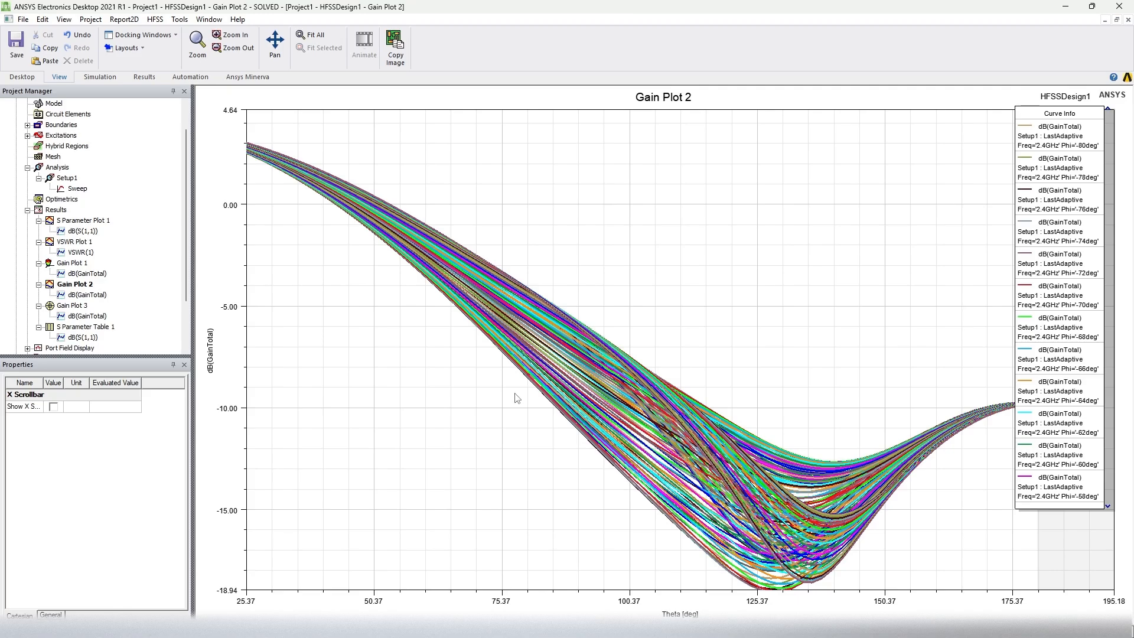
Step: Modify the Gain Plot 2 trace to plot max(dB(GainTotal)) with Phi as the primary sweep, and apply it
left_click(77, 295)
right_click(77, 295)
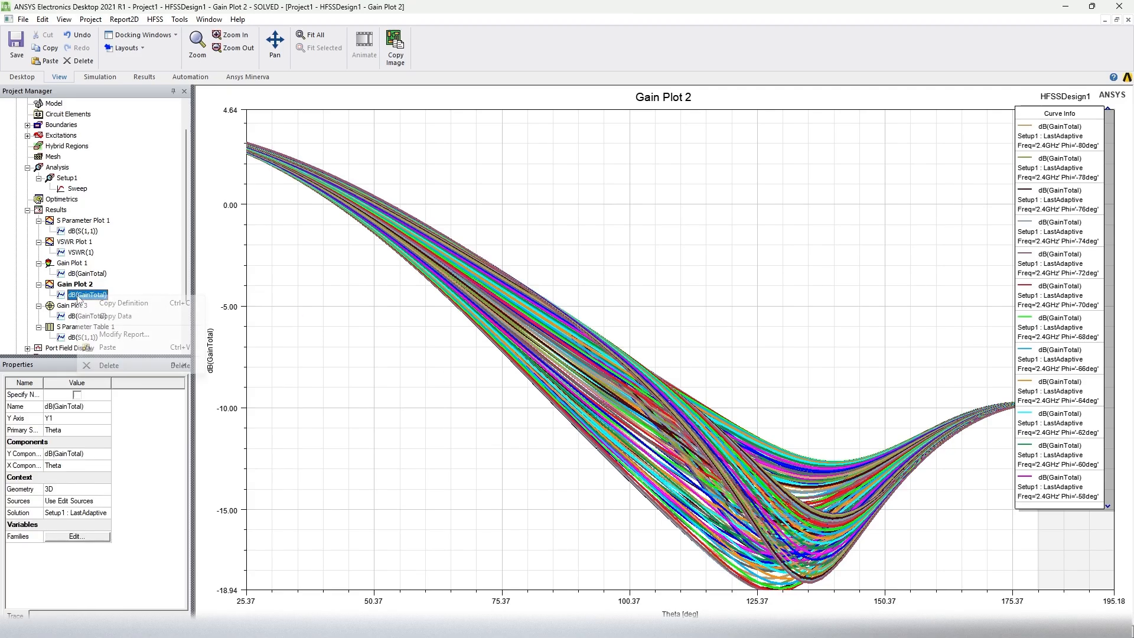
left_click(120, 335)
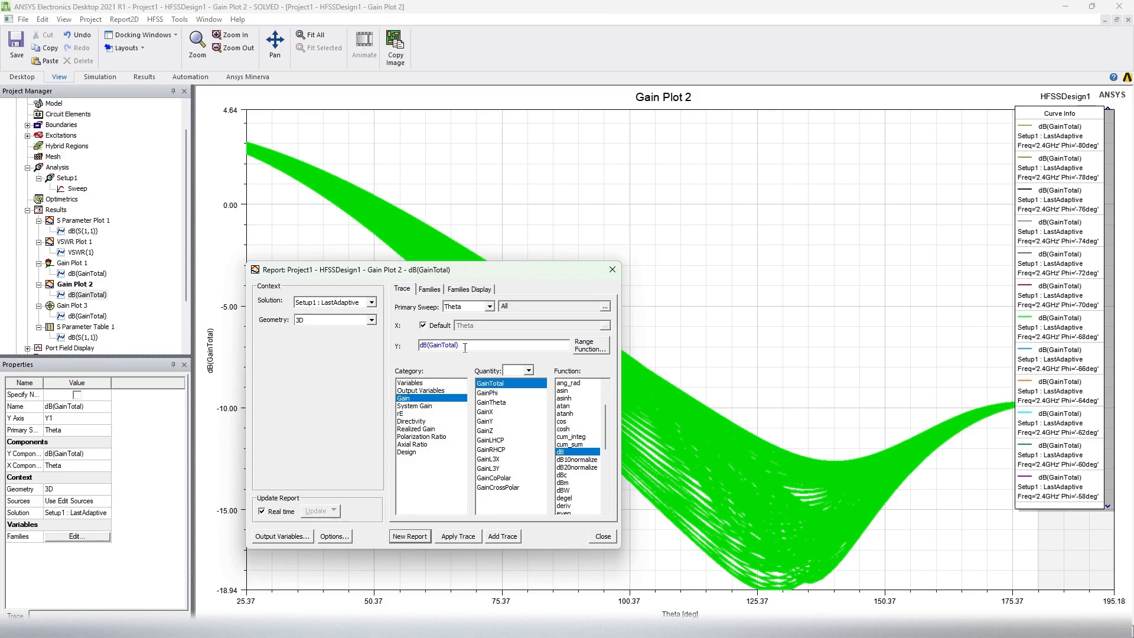
type(")")
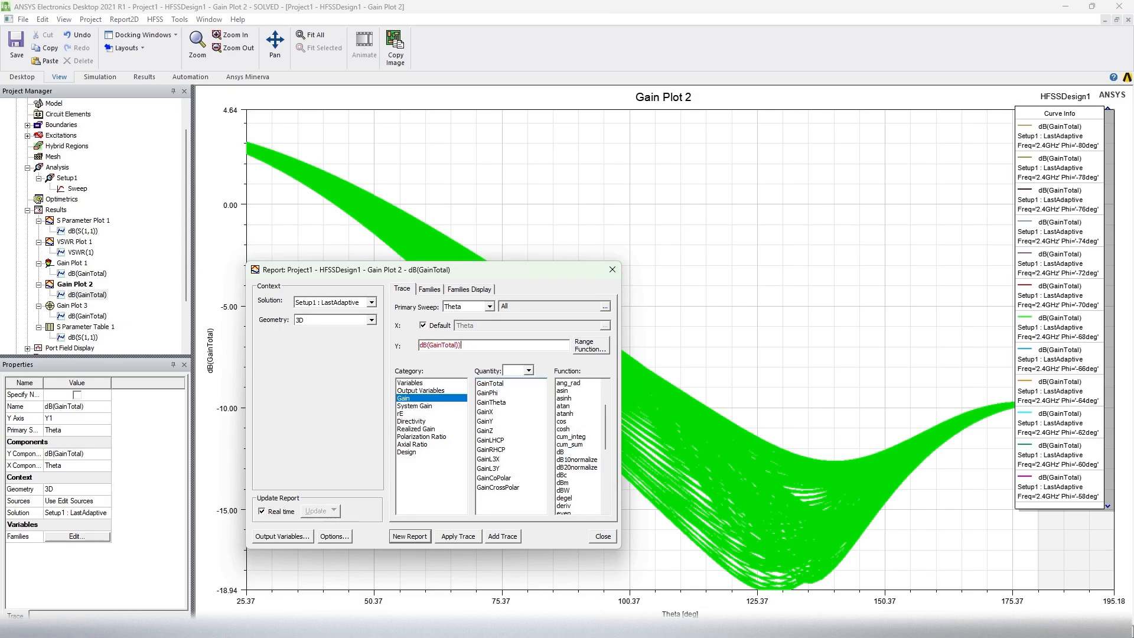
type("max(")
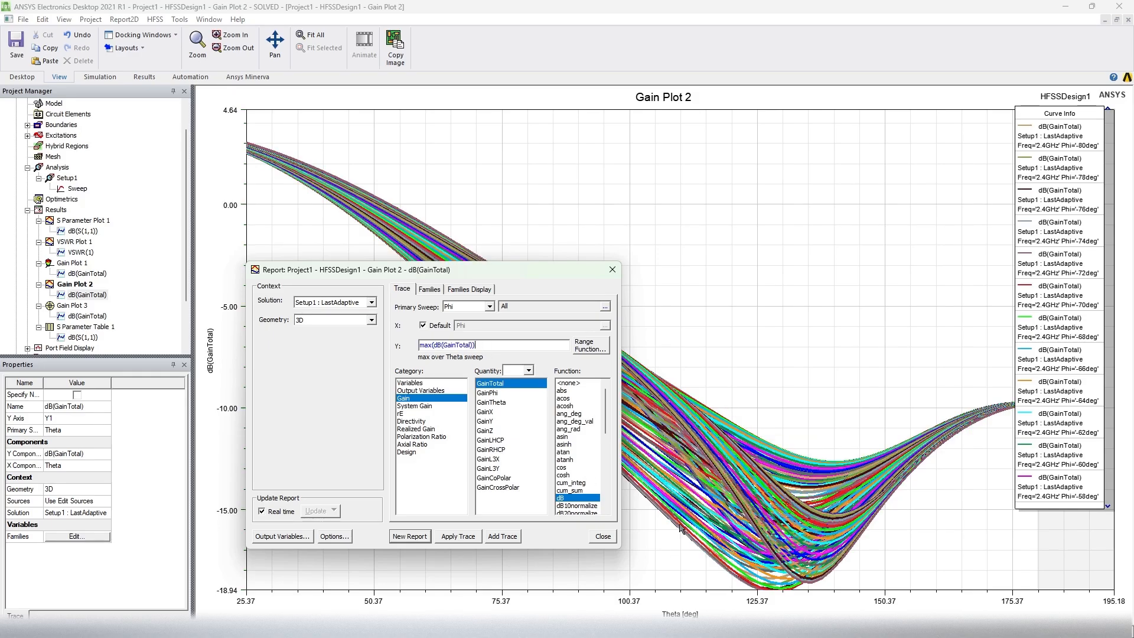
left_click(466, 538)
left_click(603, 537)
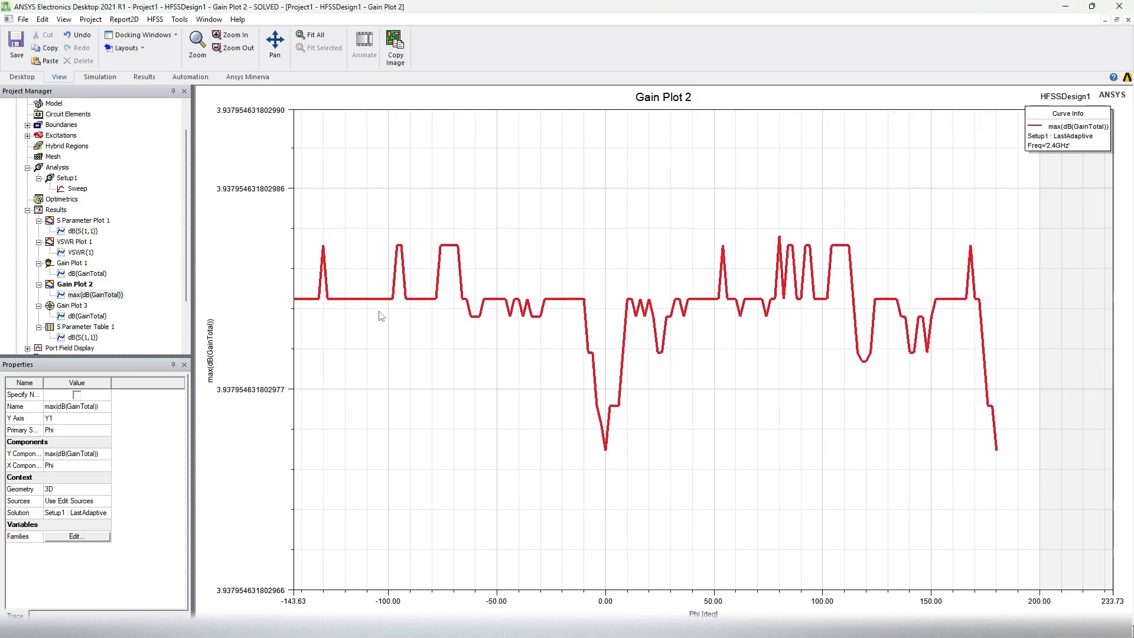
Step: Reopen the max(dB(GainTotal)) trace settings, check the primary sweep and families, and reapply the trace
double_click(84, 296)
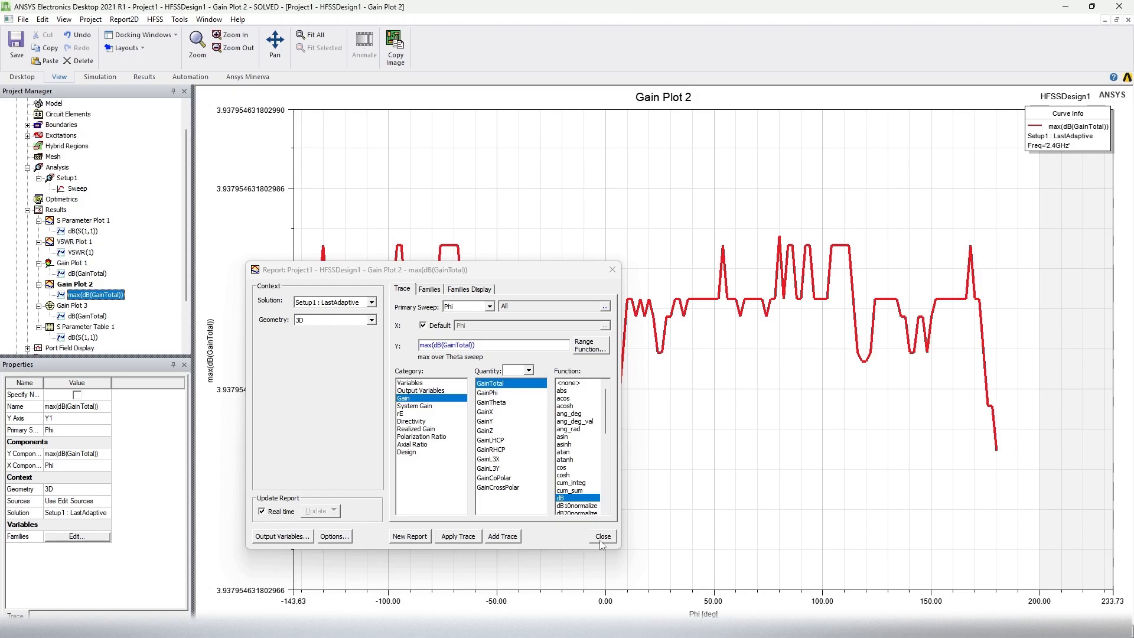
left_click(477, 308)
left_click(477, 309)
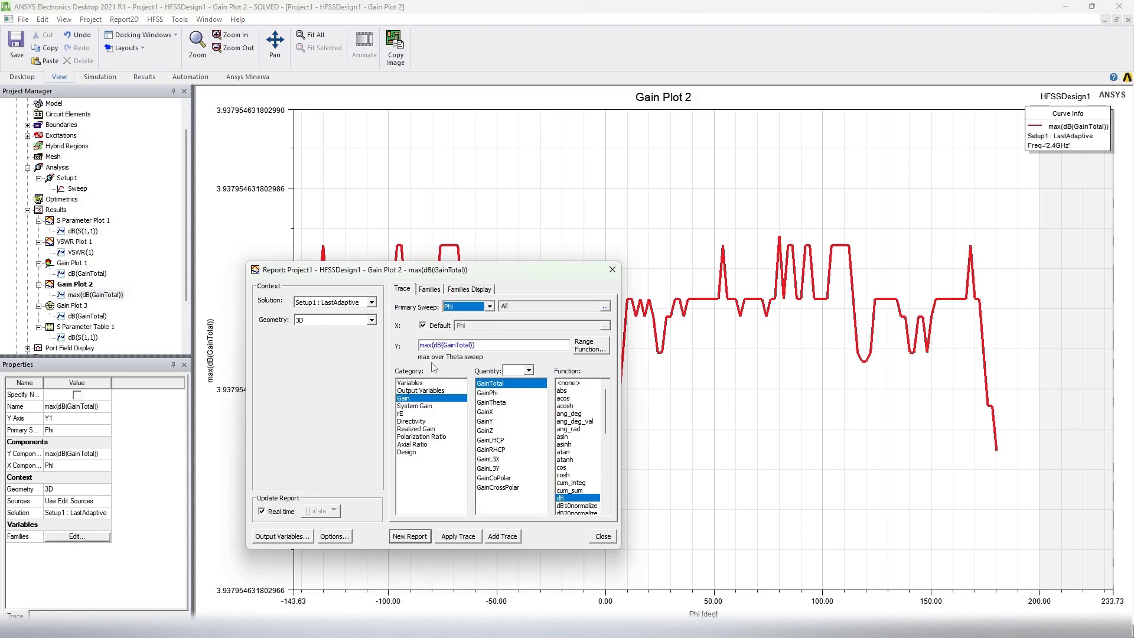
left_click(429, 289)
left_click(409, 290)
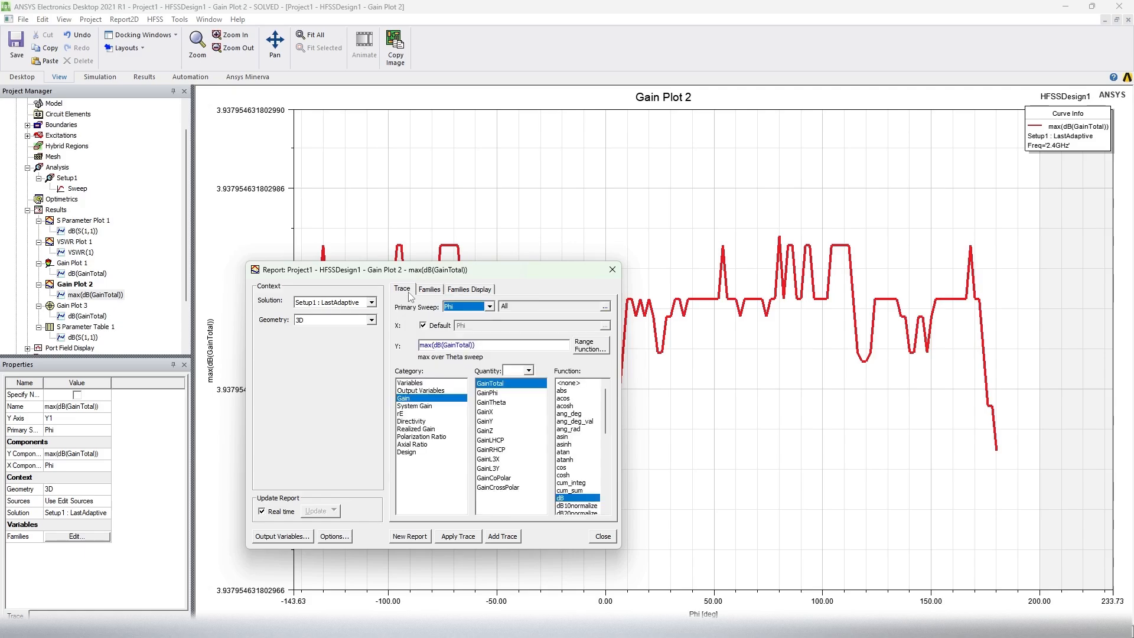
left_click(455, 535)
left_click(603, 535)
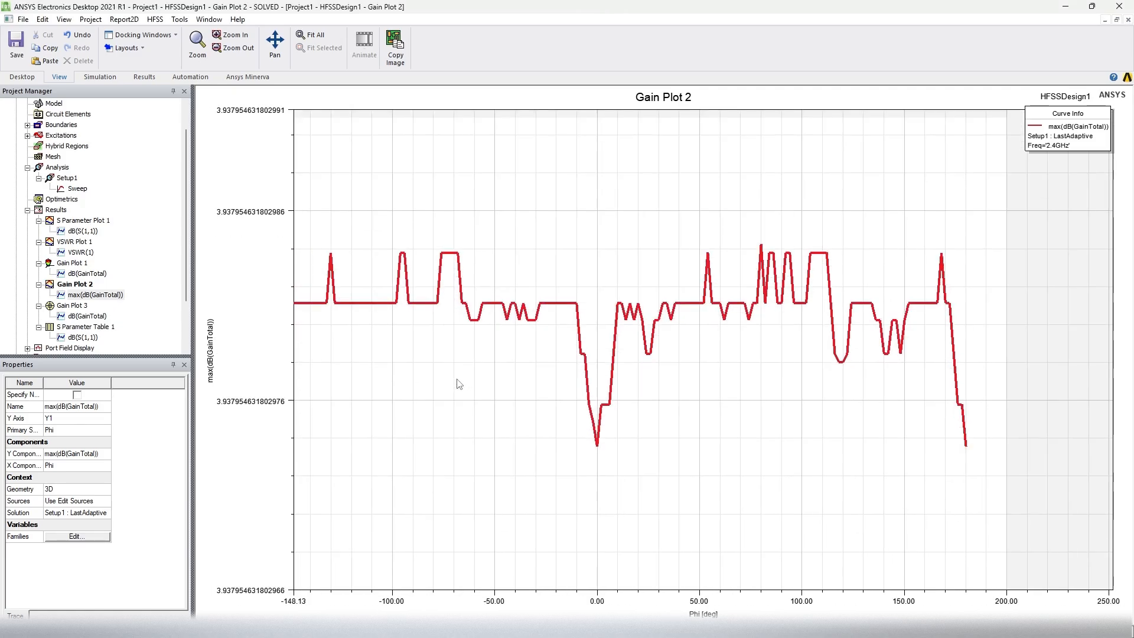
Step: Undo the max() change to the Gain Plot 2 trace and select the plot
key("ctrl+z")
left_click(104, 297)
left_click(97, 287)
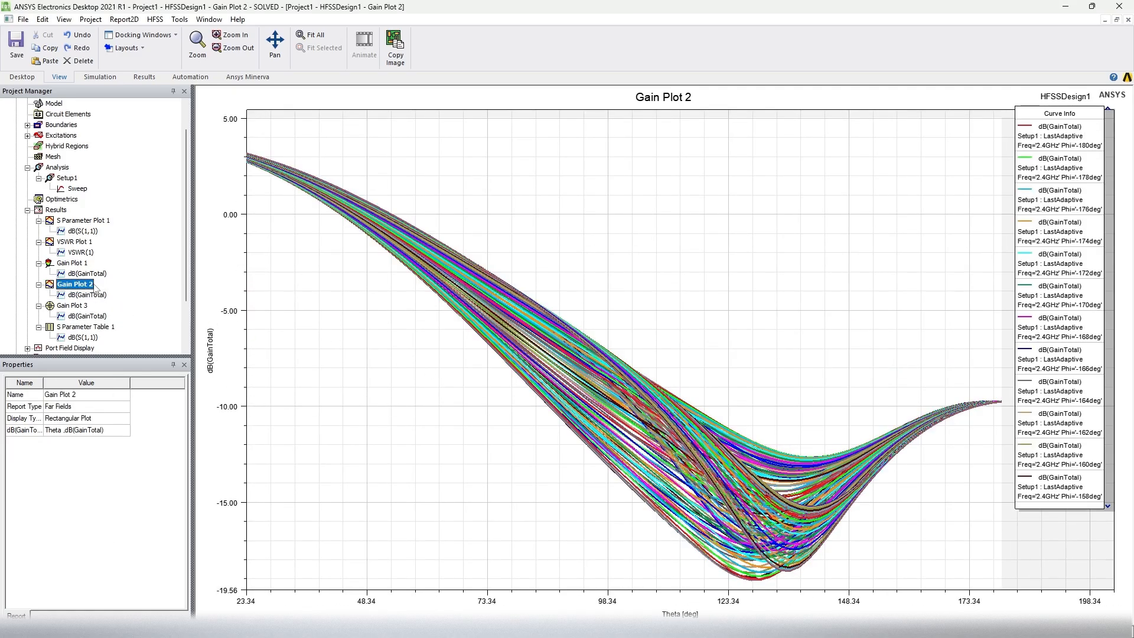
Step: Try Phi as the primary sweep of the Gain Plot 2 dB(GainTotal) trace, then restore Theta as the sweep
double_click(88, 295)
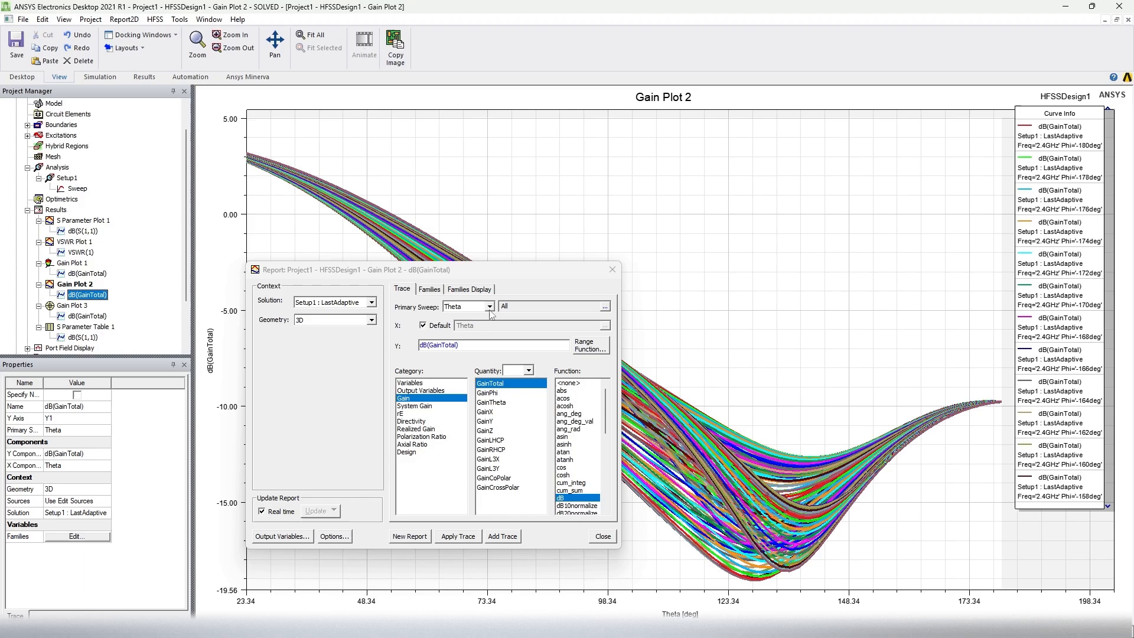
left_click(472, 350)
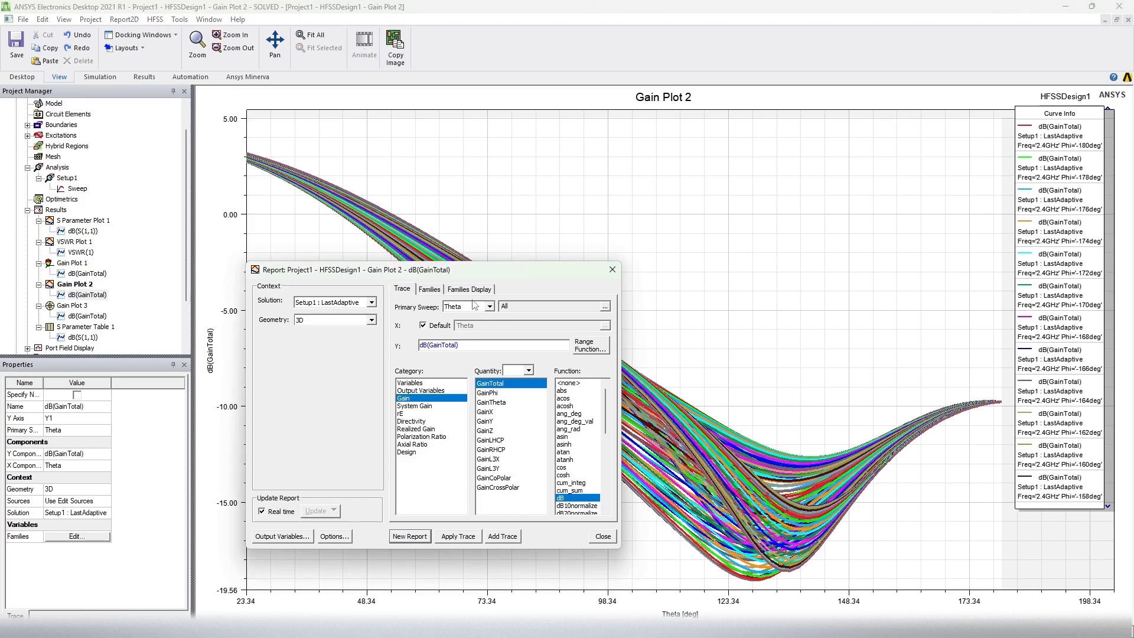
left_click(474, 306)
left_click(465, 324)
left_click(458, 536)
left_click(467, 306)
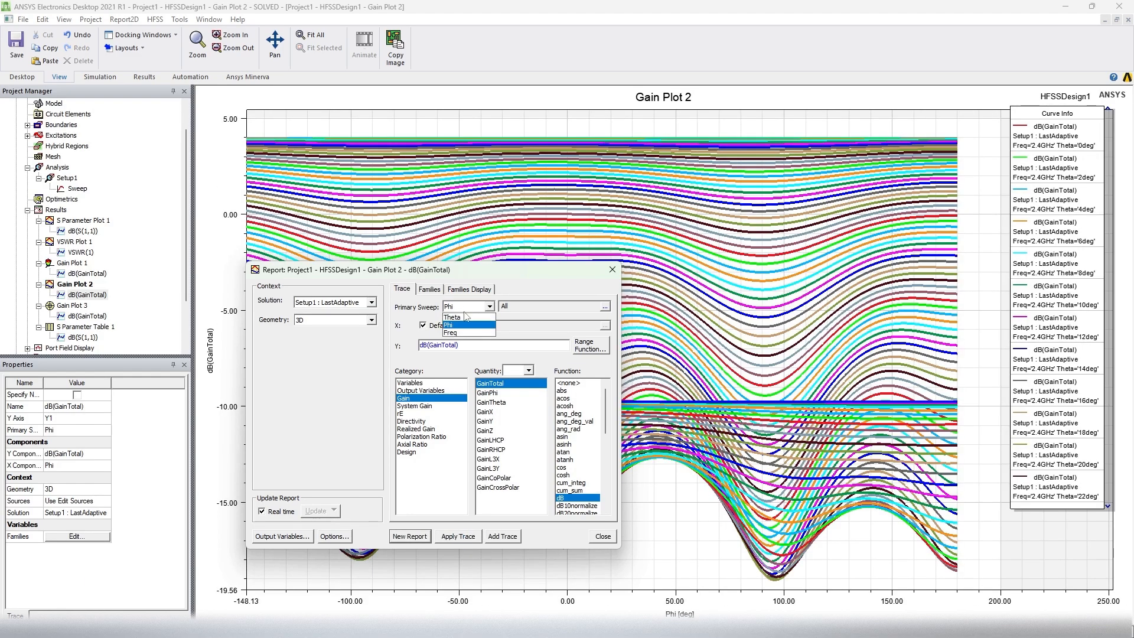
left_click(461, 332)
left_click(458, 537)
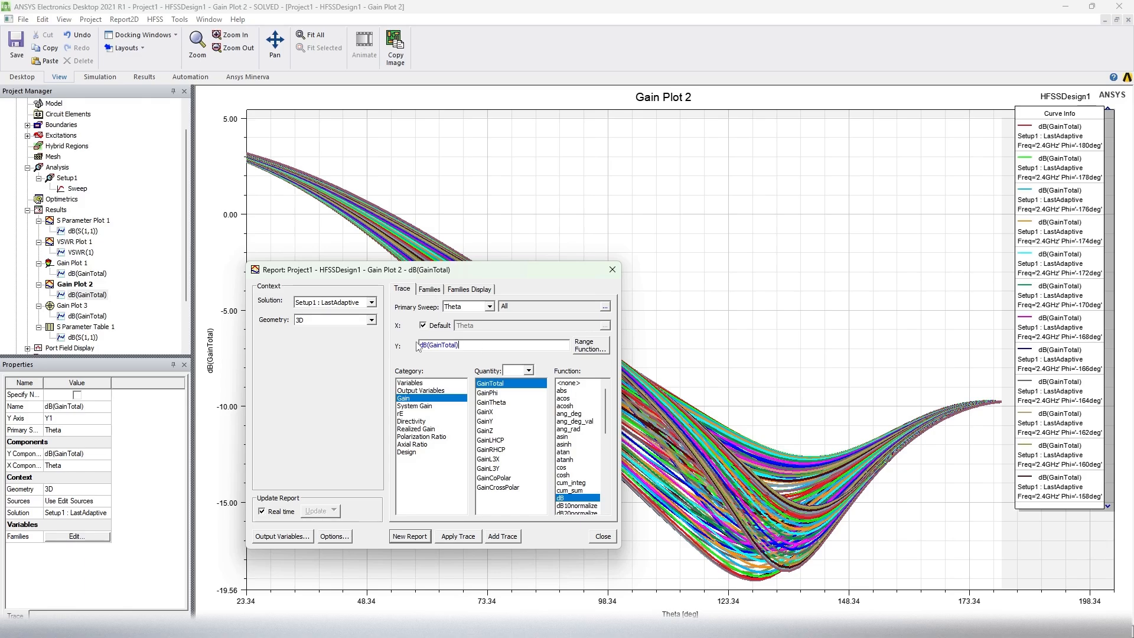
Step: Change the Gain Plot 2 trace expression to max(dB(GainTotal)) with Phi as the primary sweep
left_click(466, 306)
left_click(473, 324)
left_click(490, 307)
left_click(467, 332)
left_click(463, 349)
type("max*")
key("BackSpace")
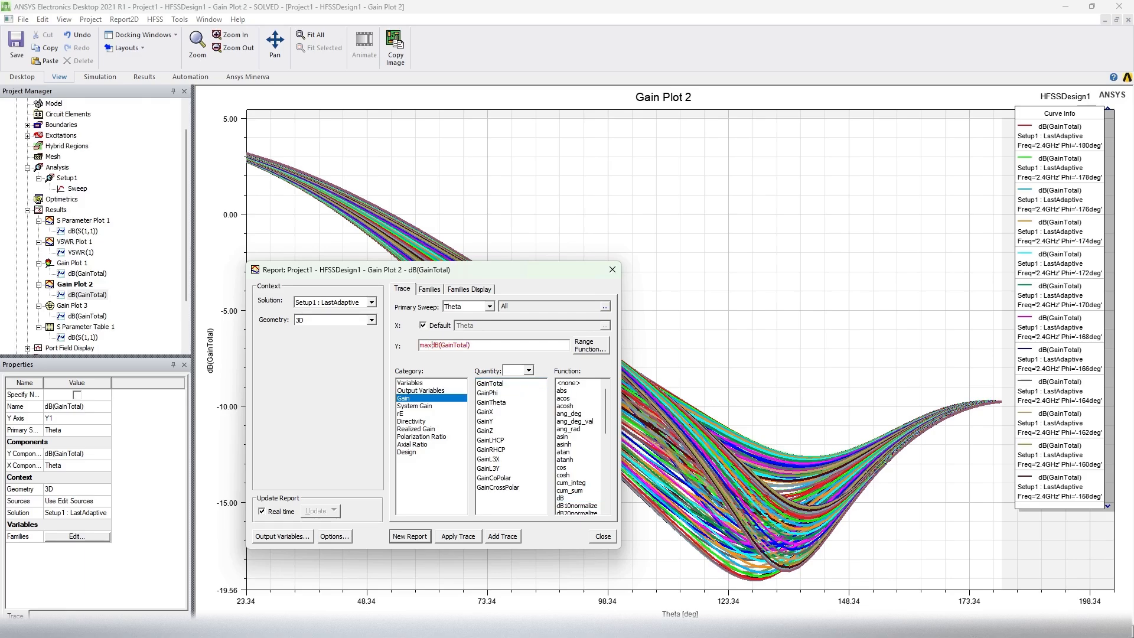
type("(")
type(")")
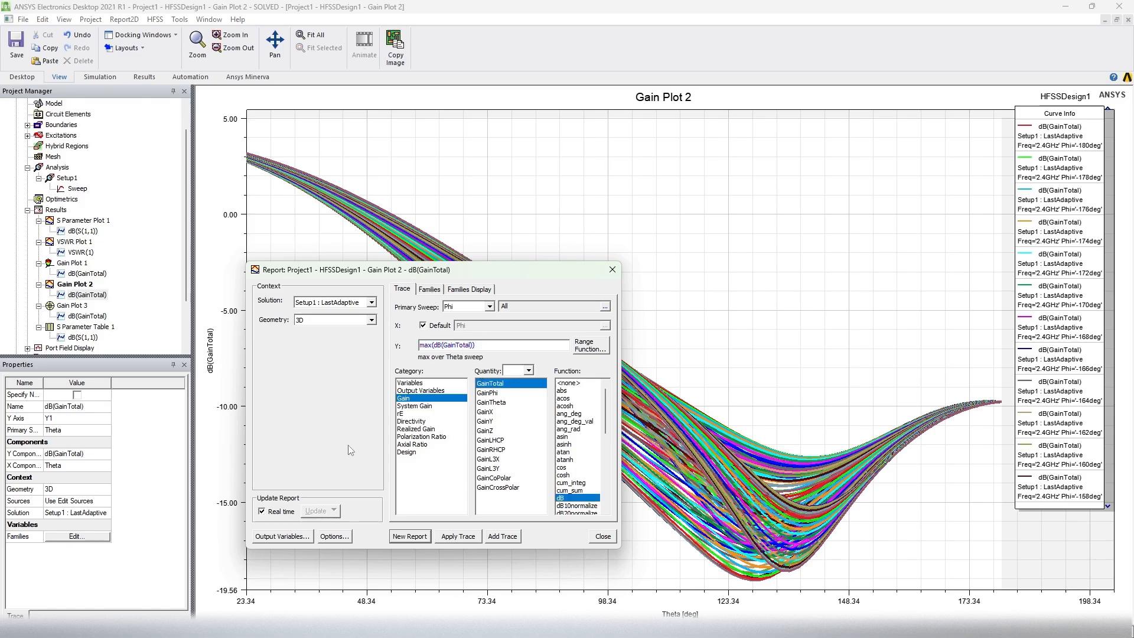
Step: Switch the trace's solution to Setup1 : Sweep, apply the trace and close the report settings
left_click(334, 302)
left_click(343, 323)
left_click(457, 535)
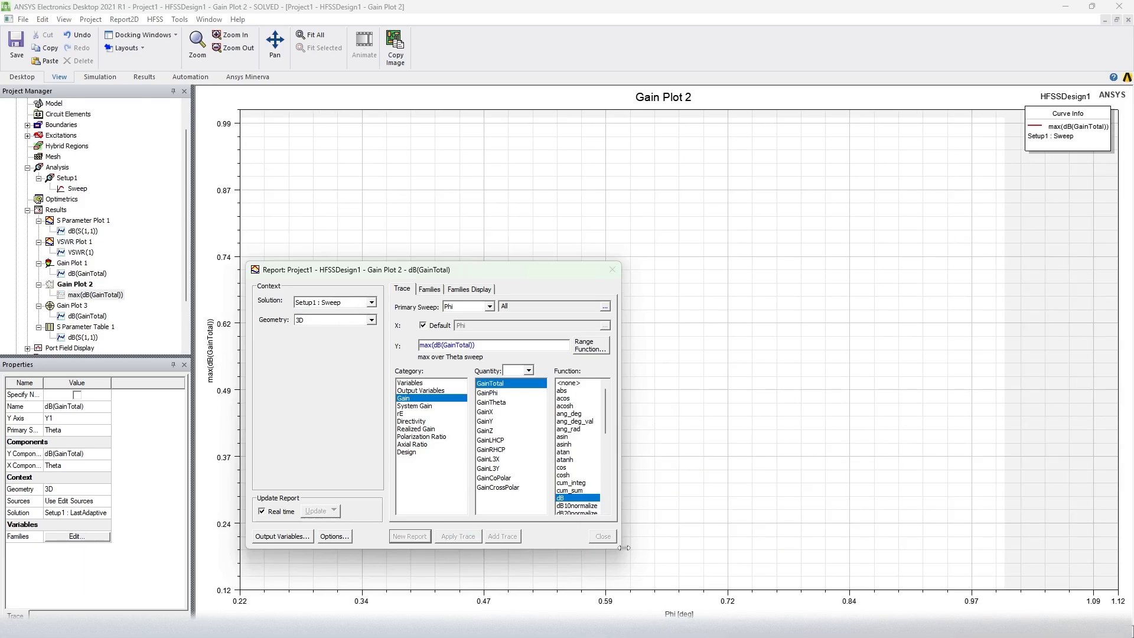
left_click(604, 536)
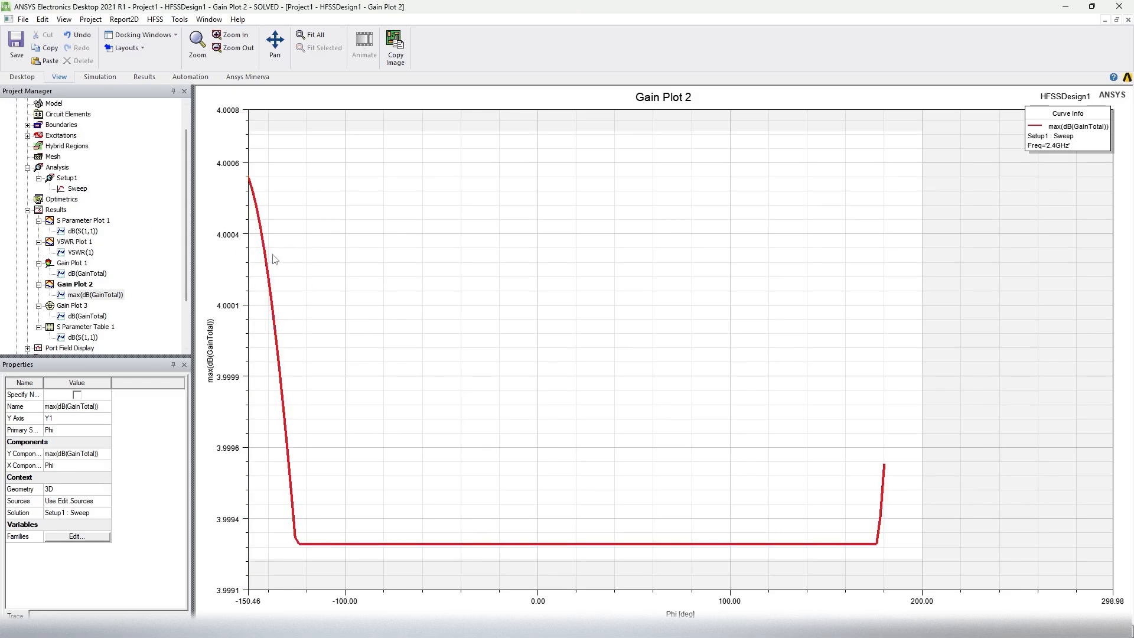
Step: Place a marker on the max(dB(GainTotal)) curve of Gain Plot 2 at its peak, at Phi -150 deg
left_click(81, 263)
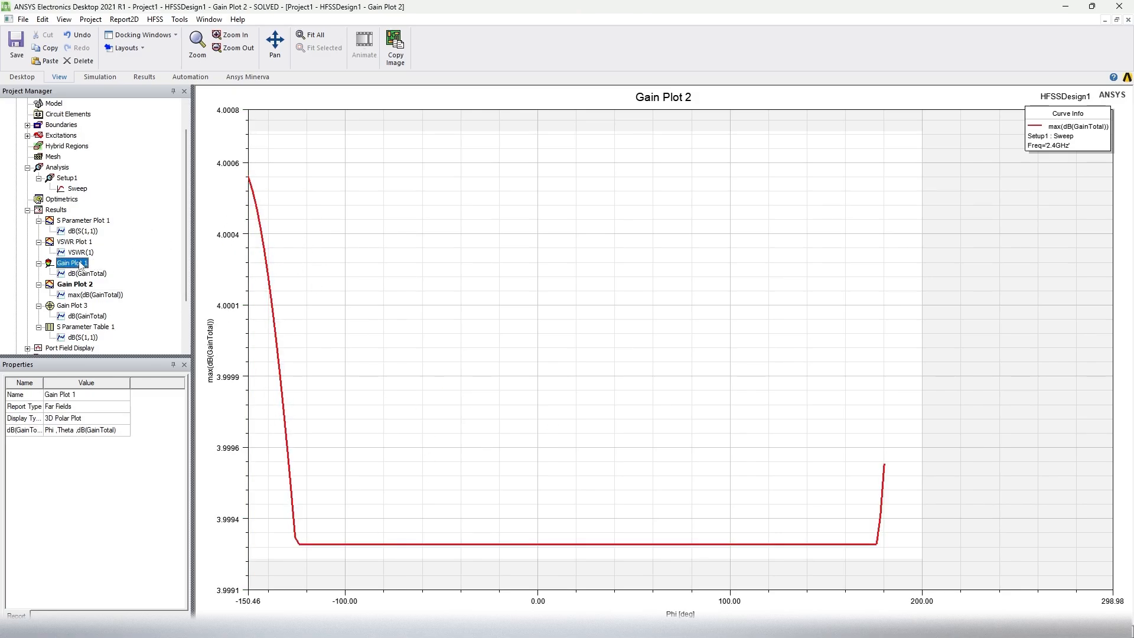
left_click(80, 285)
right_click(273, 175)
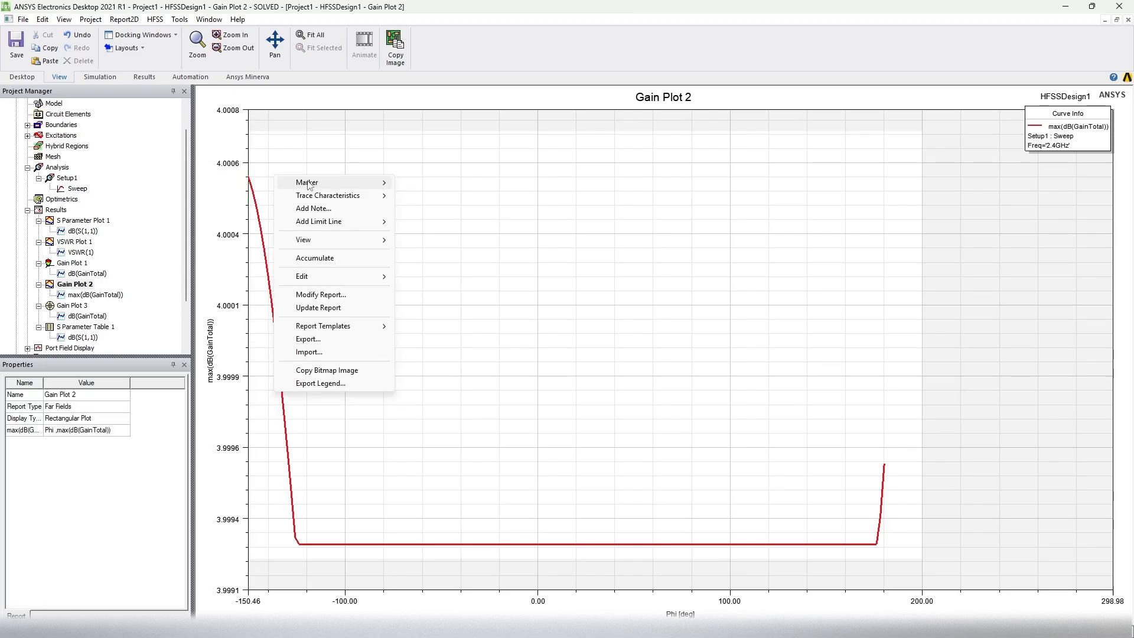
left_click(416, 184)
left_click(249, 177)
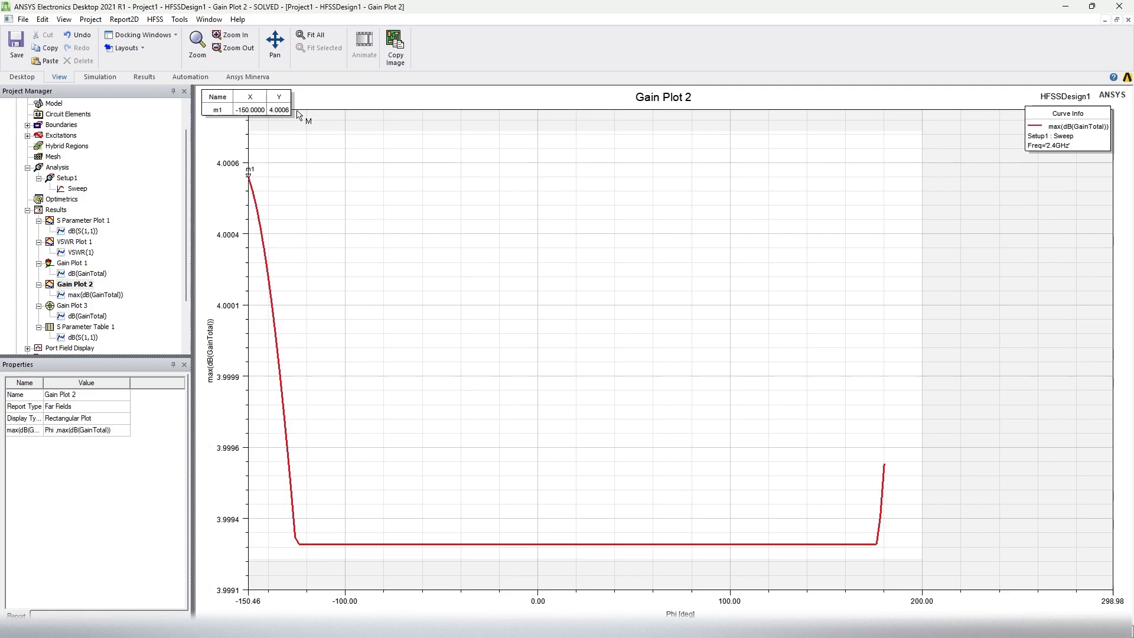
Step: Modify the Gain Plot 1 3D polar report to use the Setup1 : Sweep solution and rotate the pattern to a side view
double_click(79, 264)
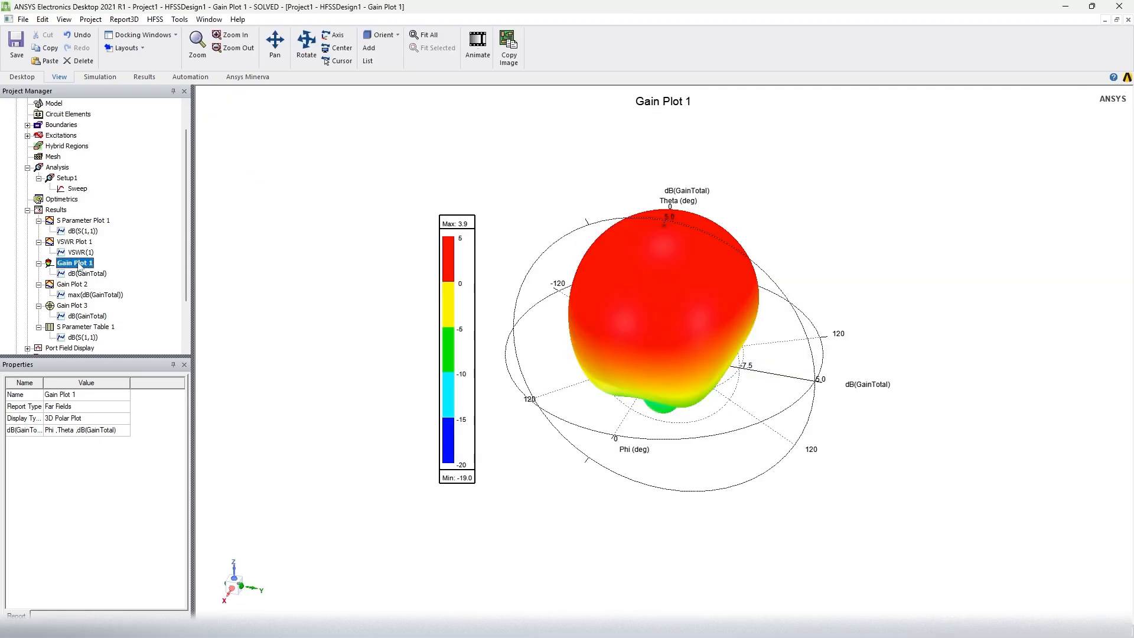
right_click(79, 264)
left_click(121, 348)
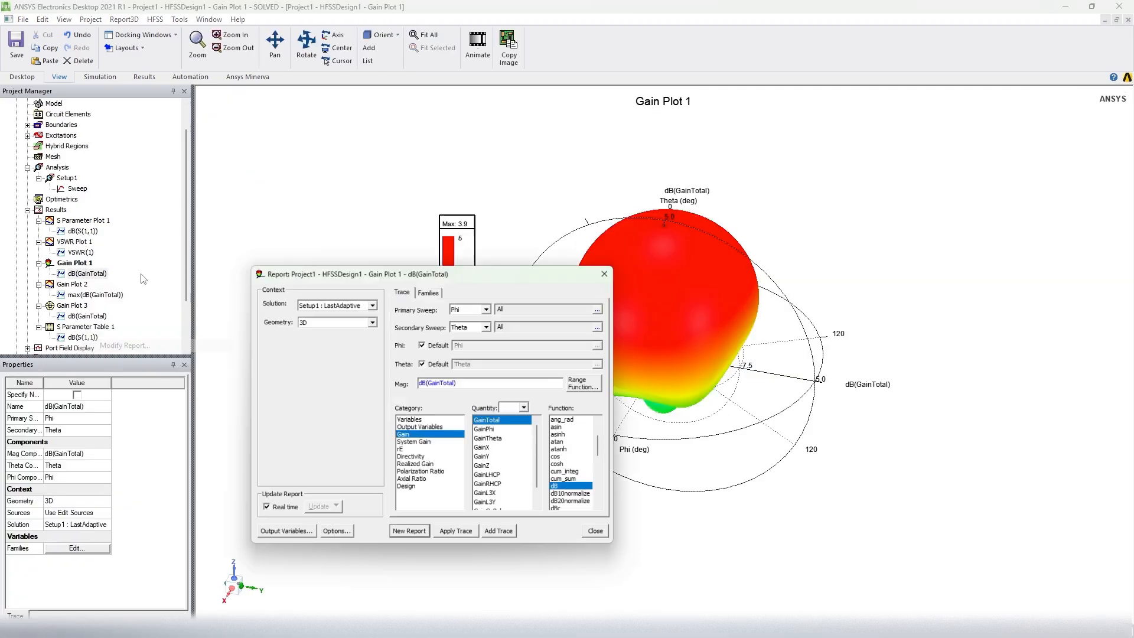
left_click(353, 303)
left_click(330, 322)
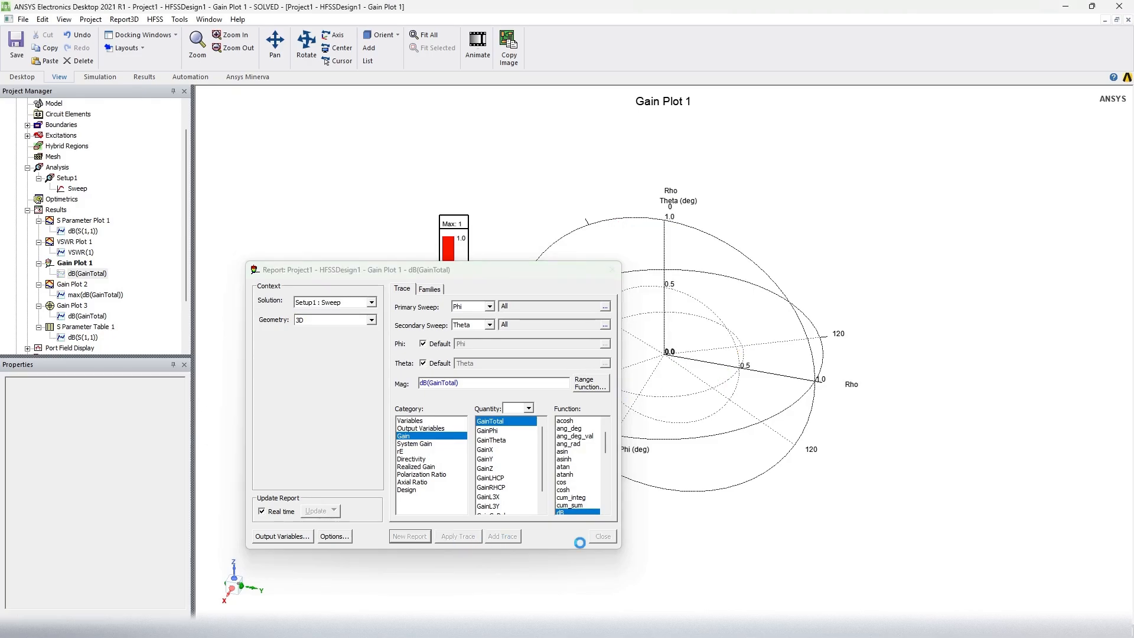
left_click(605, 540)
middle_click_drag(674, 229, 671, 188)
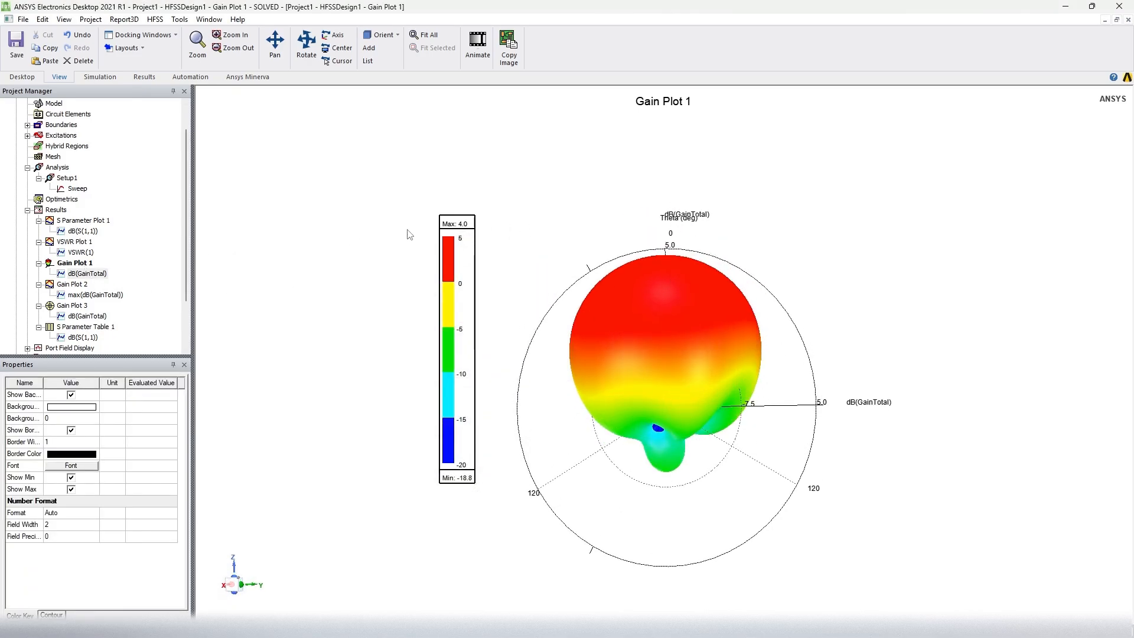
Step: Return to Gain Plot 2, end marker mode and try to move marker m1 along the curve
double_click(75, 285)
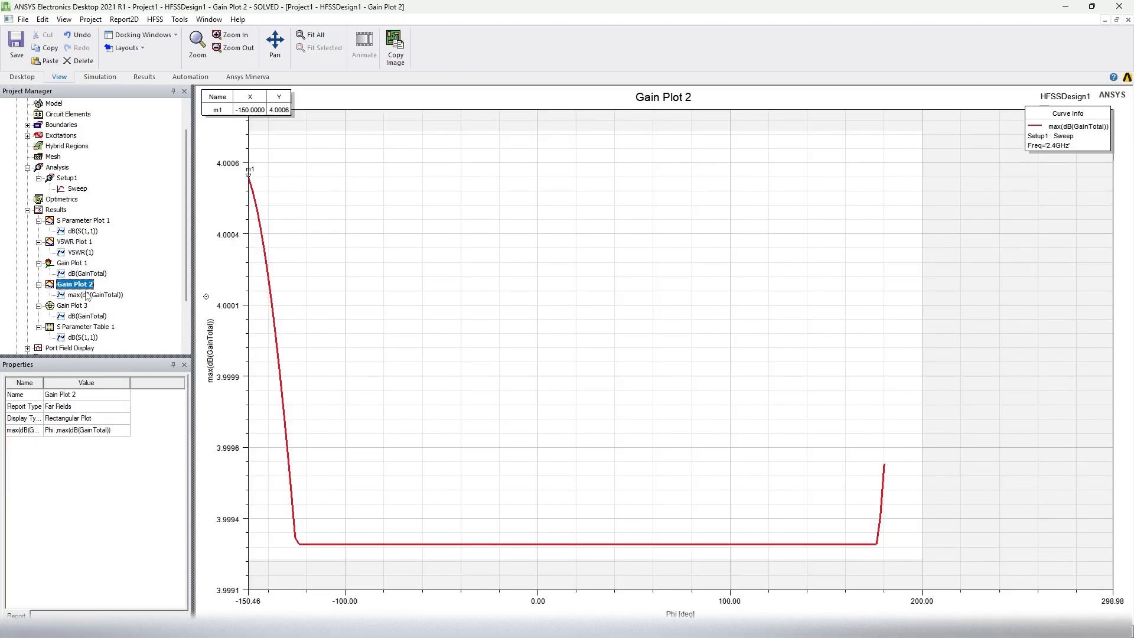
right_click(624, 447)
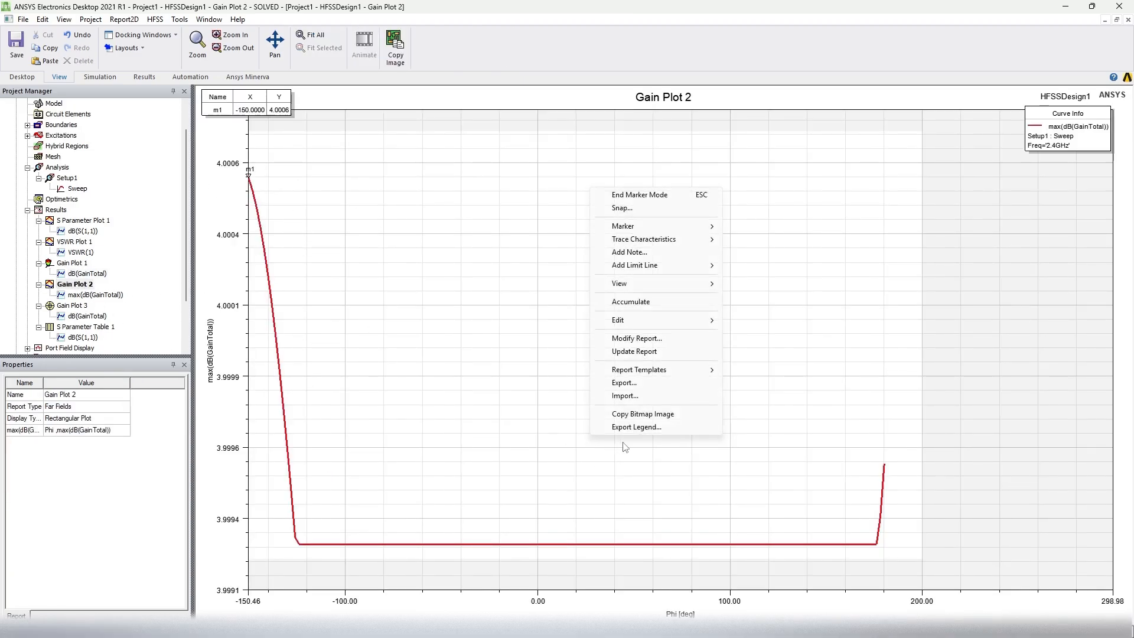
left_click(642, 195)
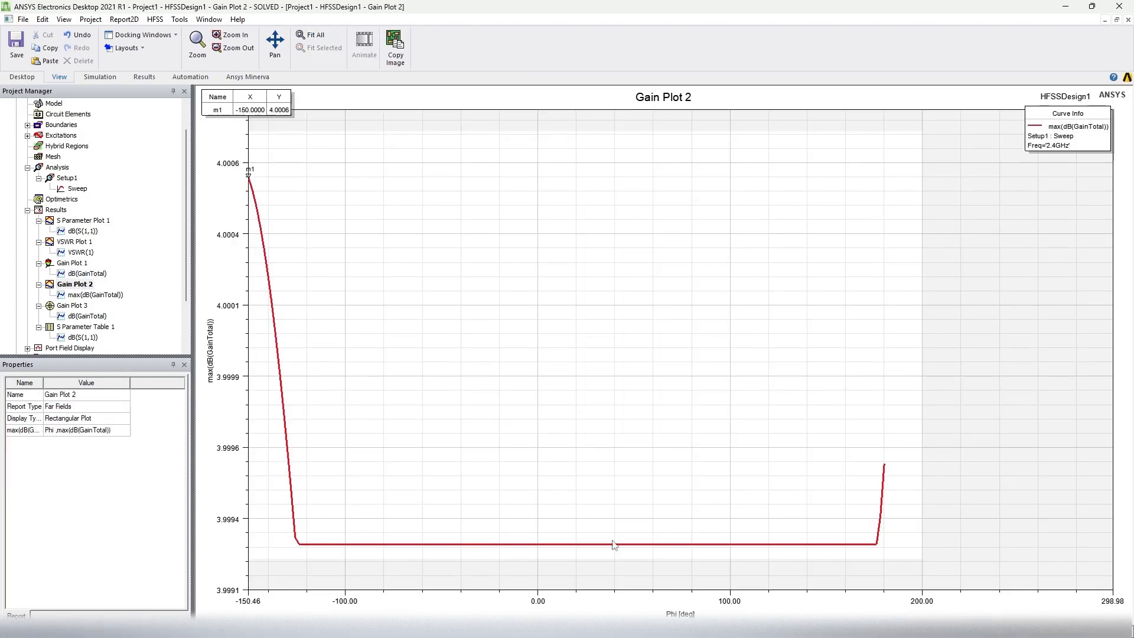
left_click(250, 178)
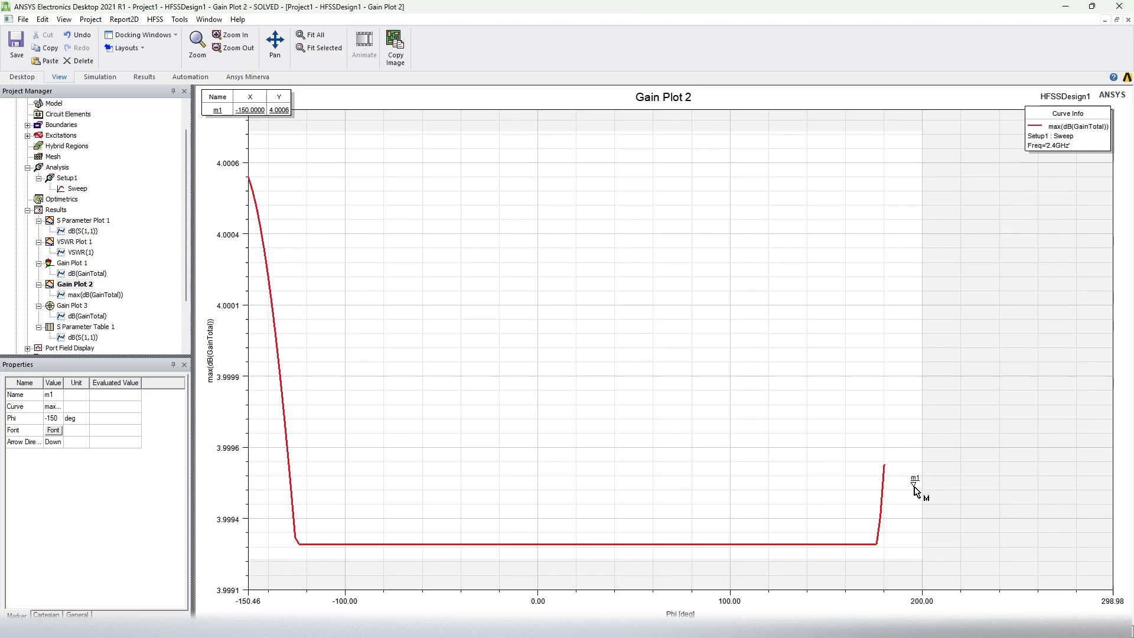
left_click(381, 250)
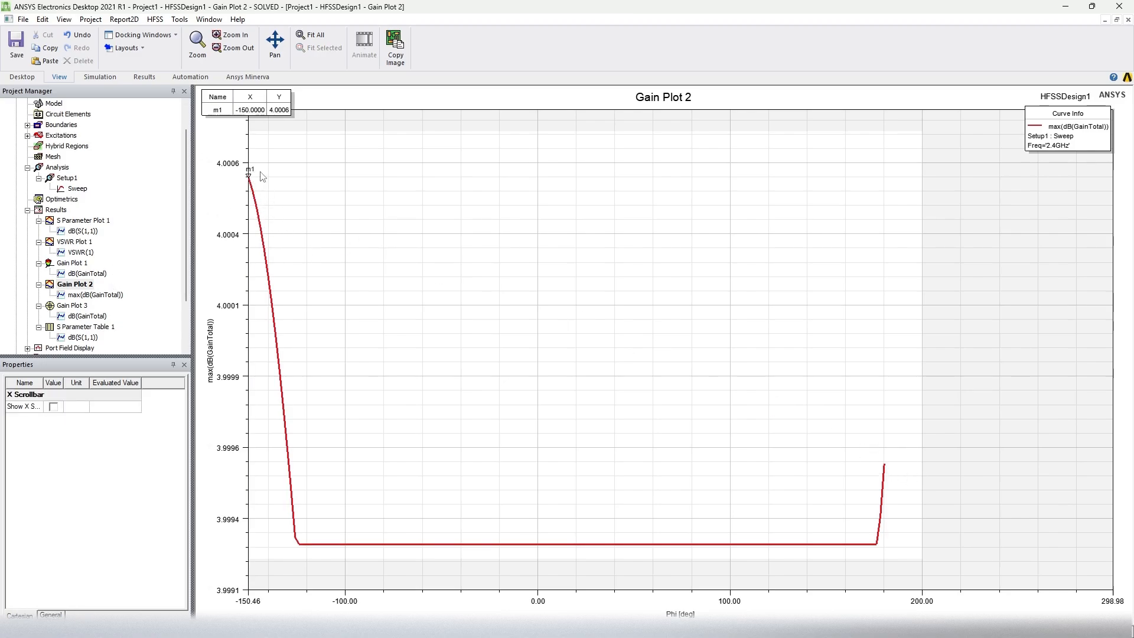
Step: Move the Curve Info legend of Gain Plot 2 slightly inward from the graph's corner
left_click(75, 284)
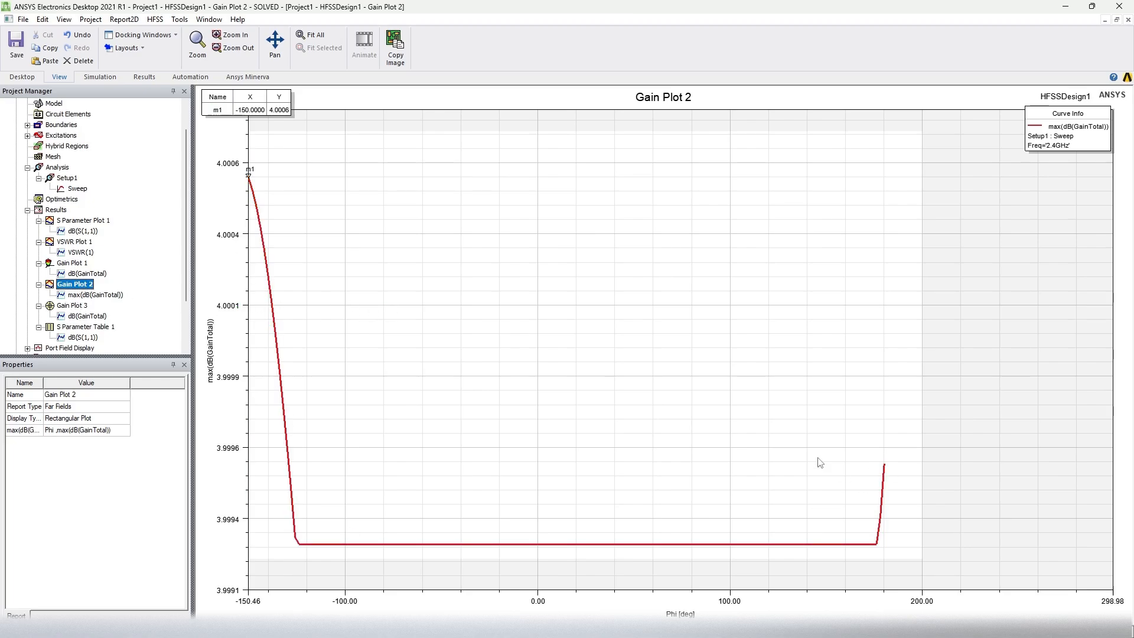
left_click(556, 294)
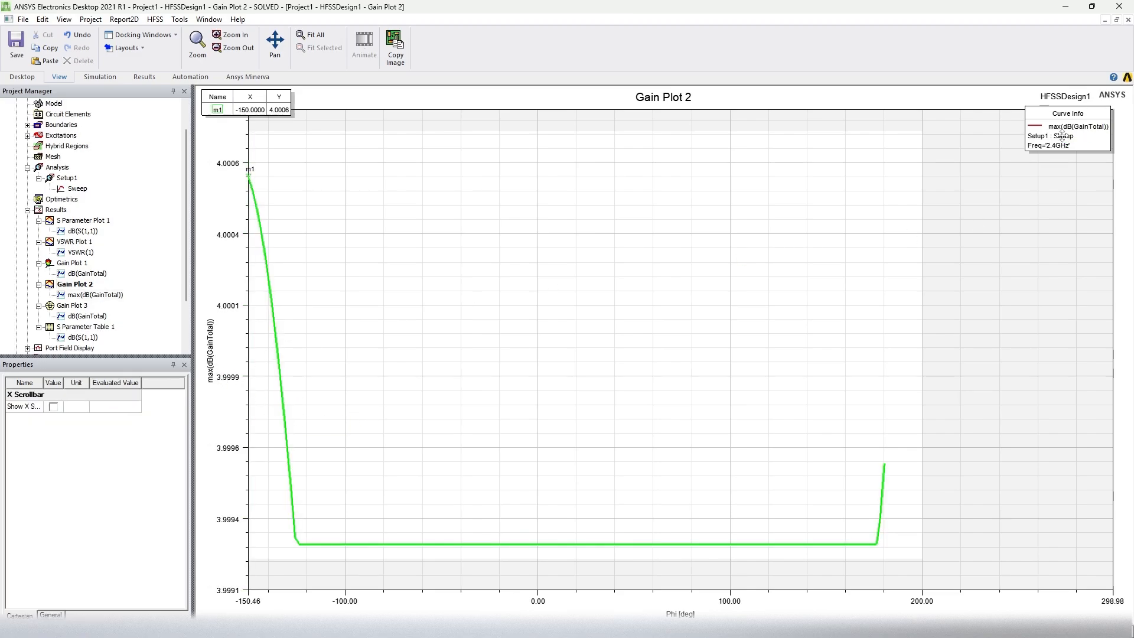
left_click_drag(1065, 137, 1035, 153)
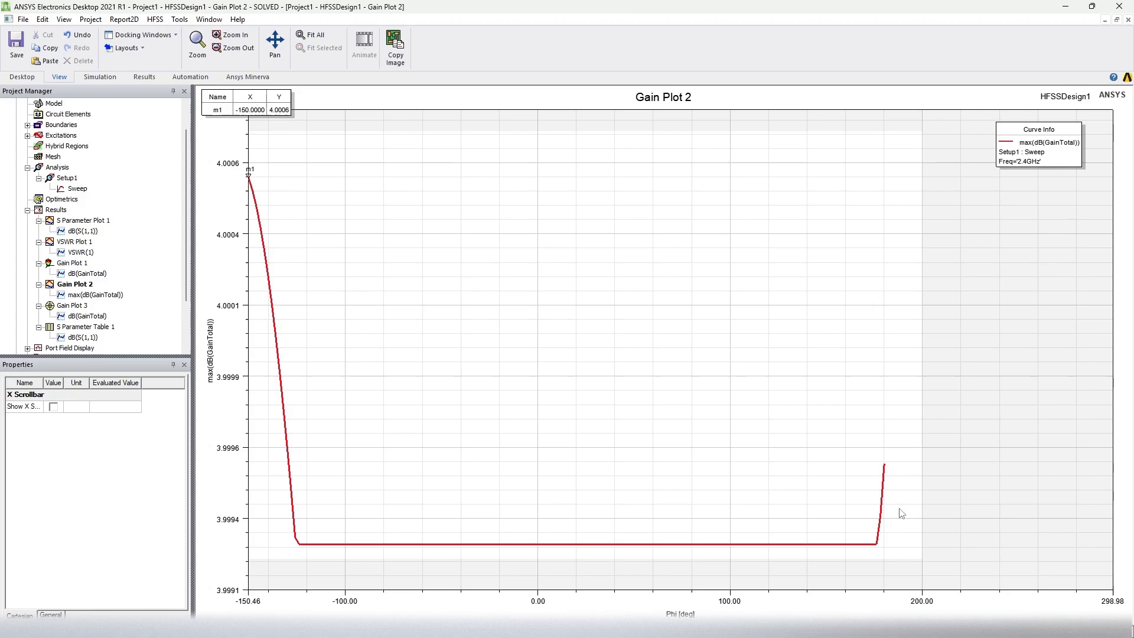
Step: Undo the marker and the max() trace changes to bring back the dB(GainTotal) over Theta curves in Gain Plot 2
left_click(884, 511)
left_click(437, 429)
key("ctrl+z")
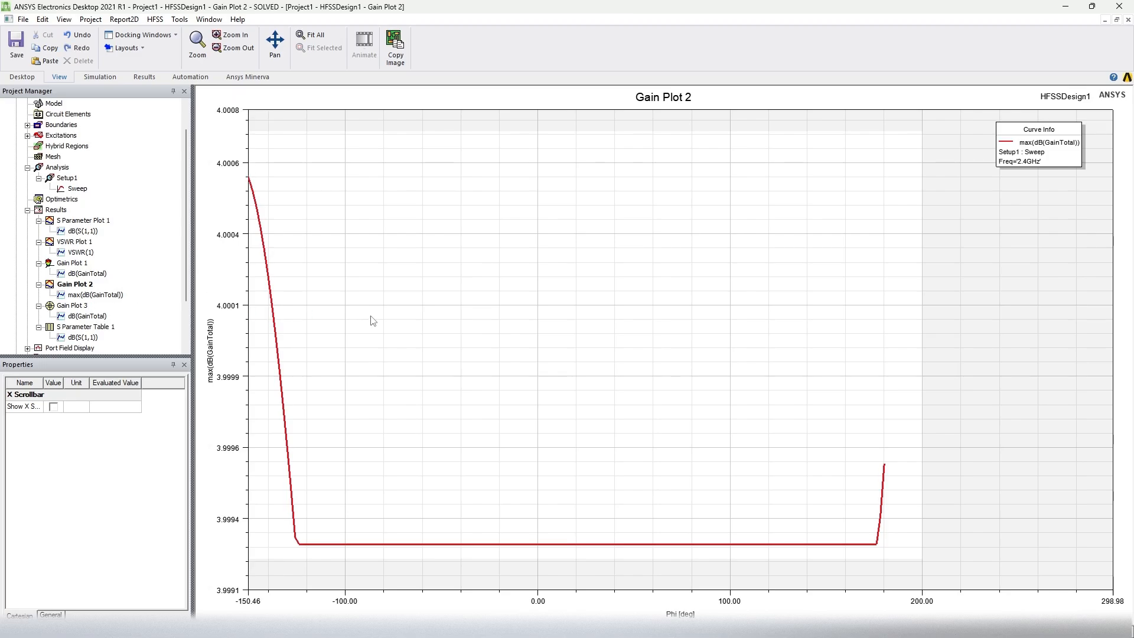
left_click(372, 320)
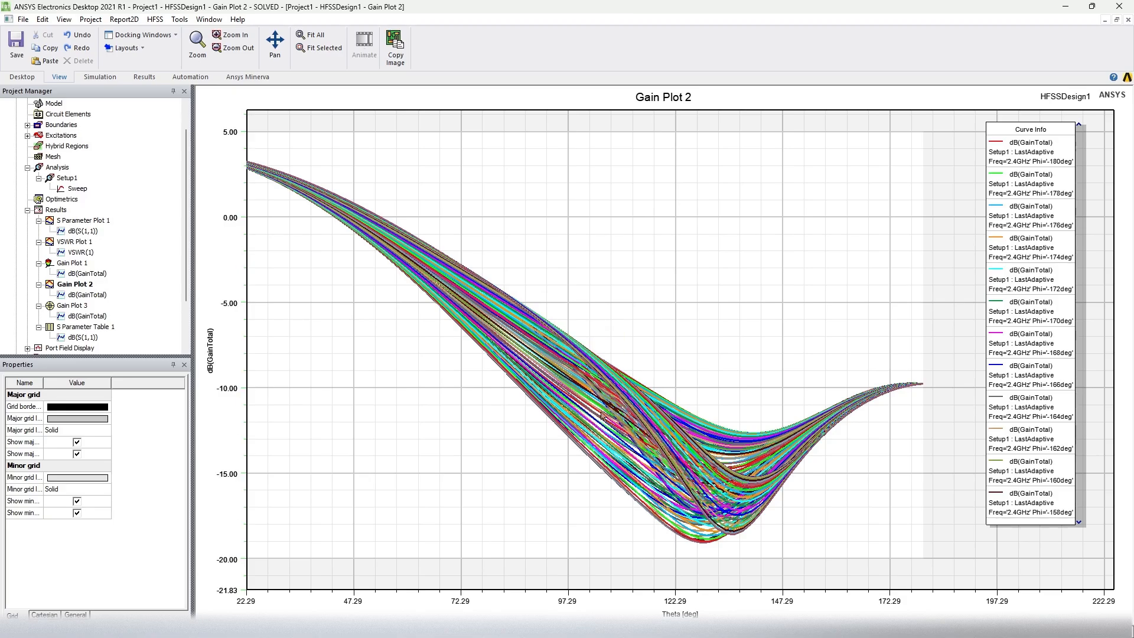
Step: Examine the dense family of dB(GainTotal) curves in Gain Plot 2 up close and as a whole
scroll(602, 416, "up", 3)
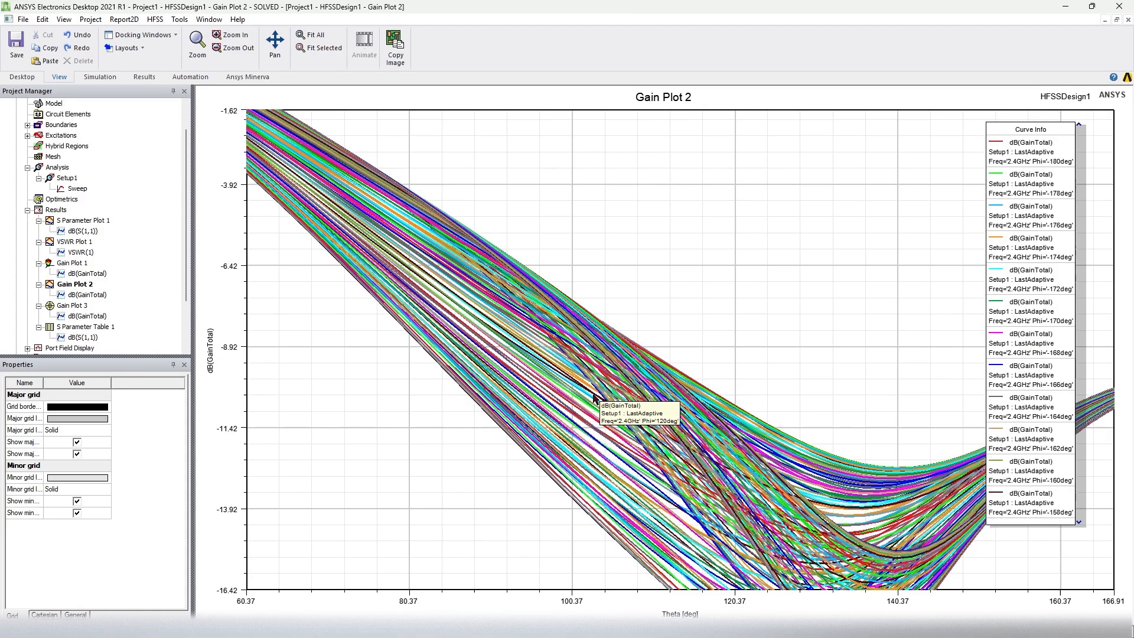
scroll(594, 395, "up", 2)
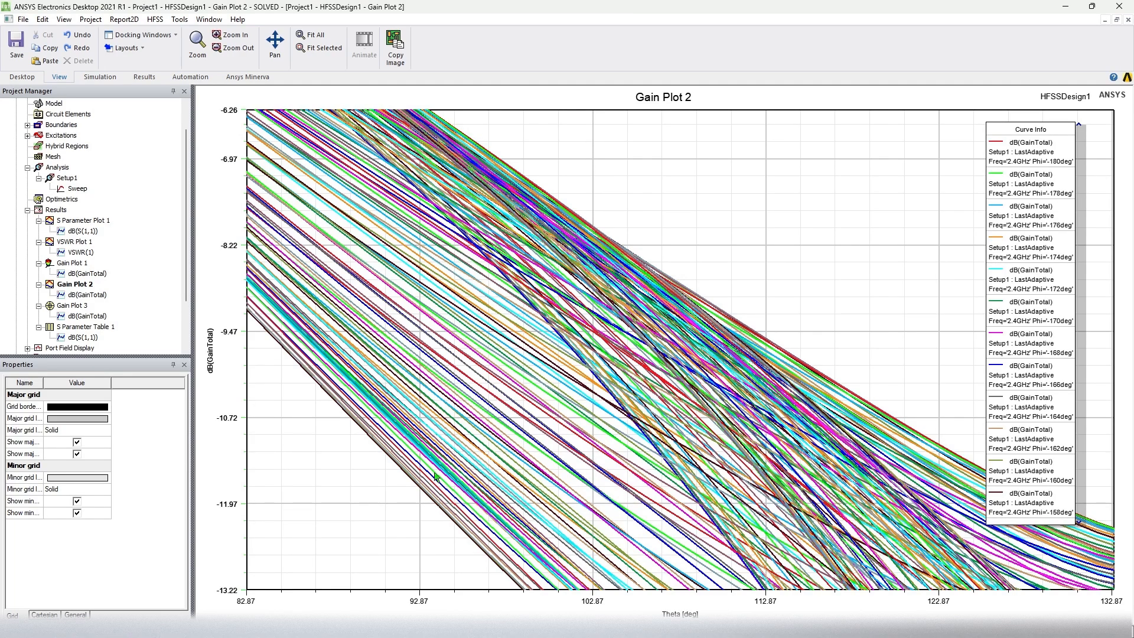
scroll(554, 335, "down", 2)
scroll(554, 336, "down", 3)
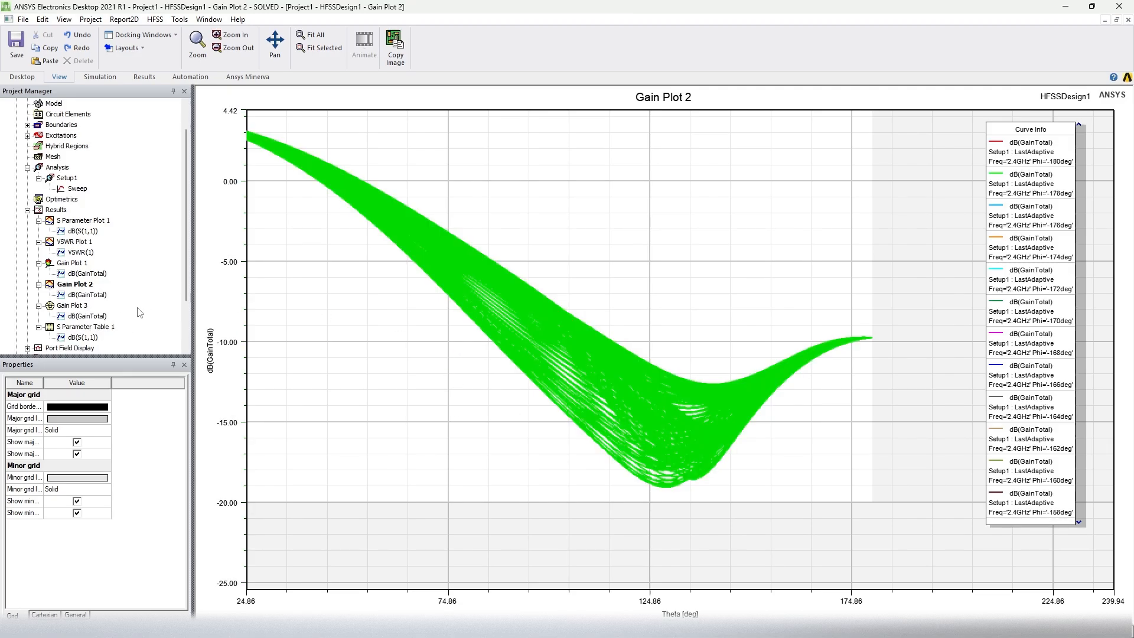
Step: Open the Gain Plot 3 radiation pattern and highlight a single dB(GainTotal) curve in it
double_click(73, 306)
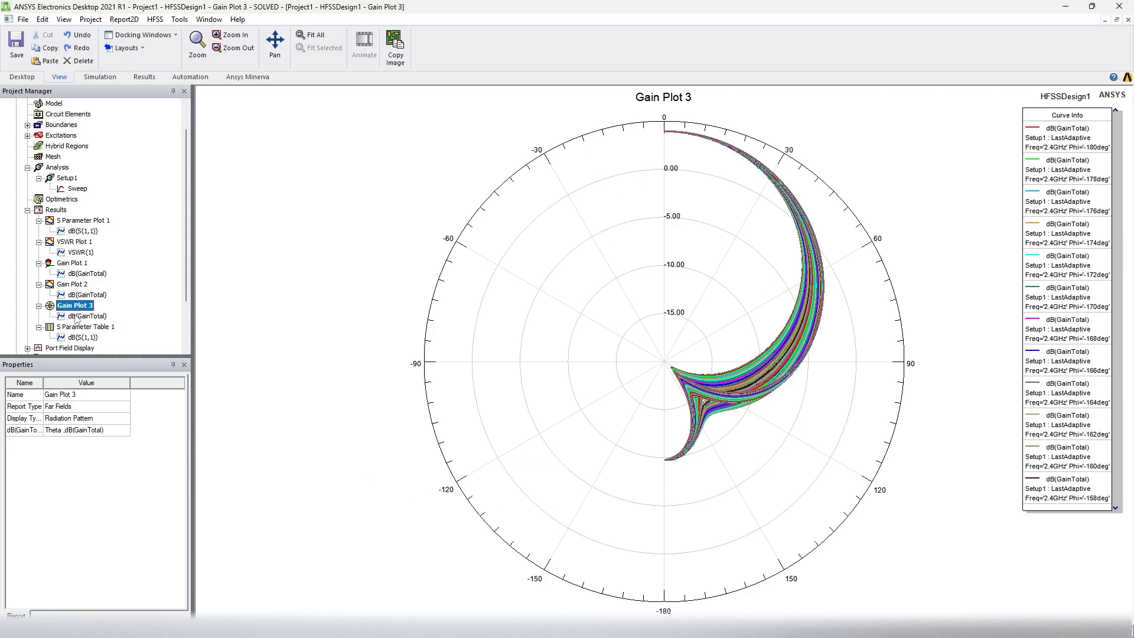
left_click(81, 328)
left_click(76, 306)
left_click(746, 403)
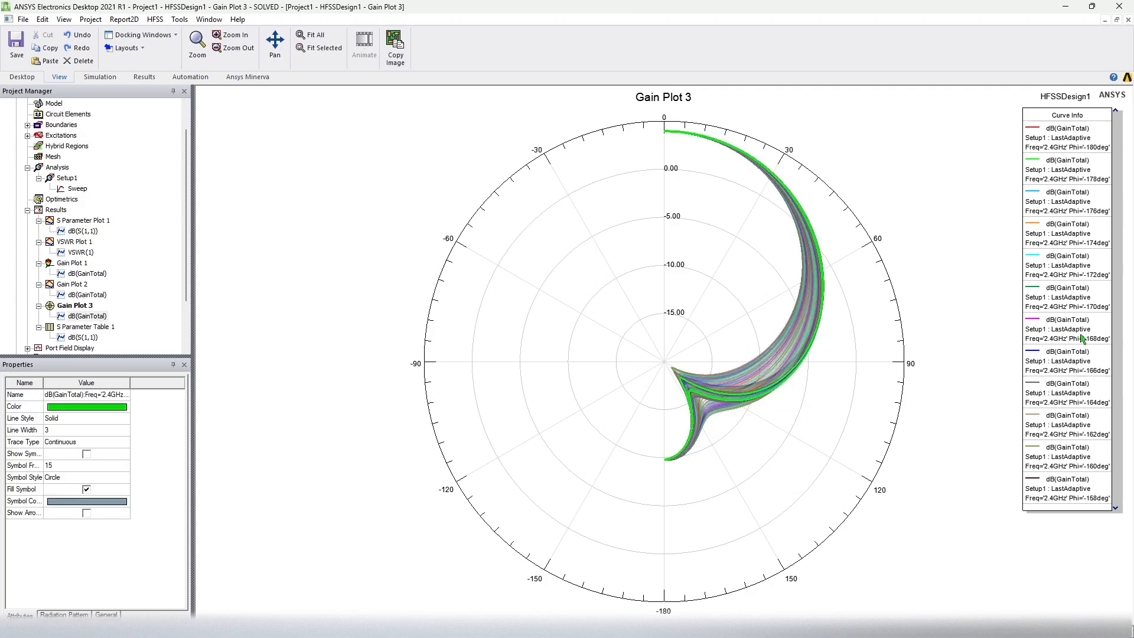
Step: Open S Parameter Table 1 and inspect the dB(S(1,1)) value at 2.4 GHz
double_click(74, 327)
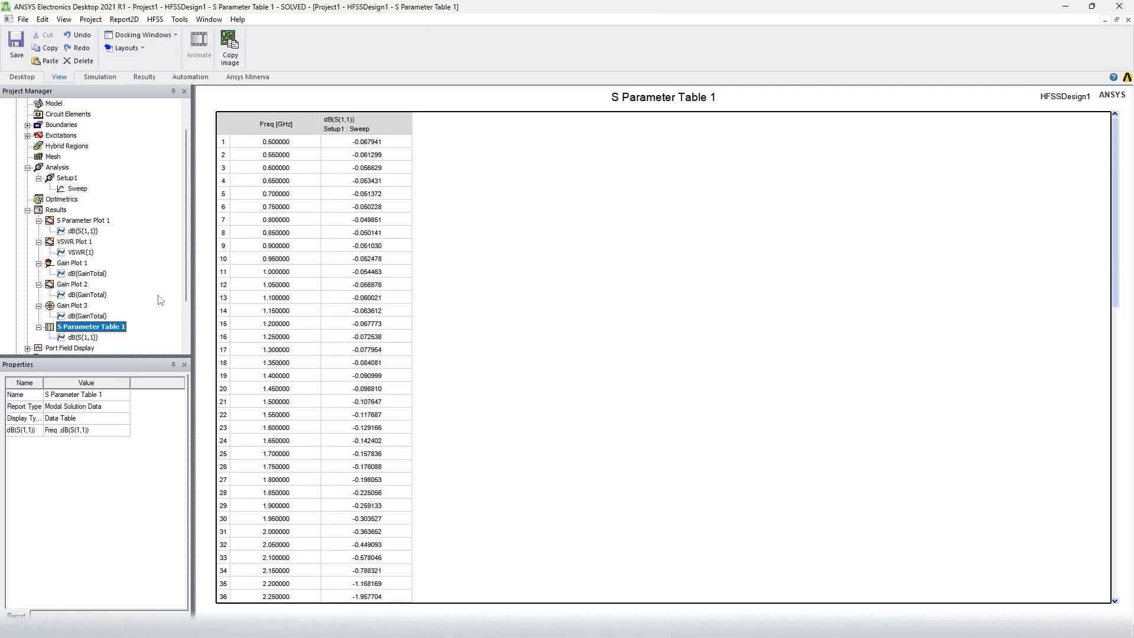
left_click(339, 134)
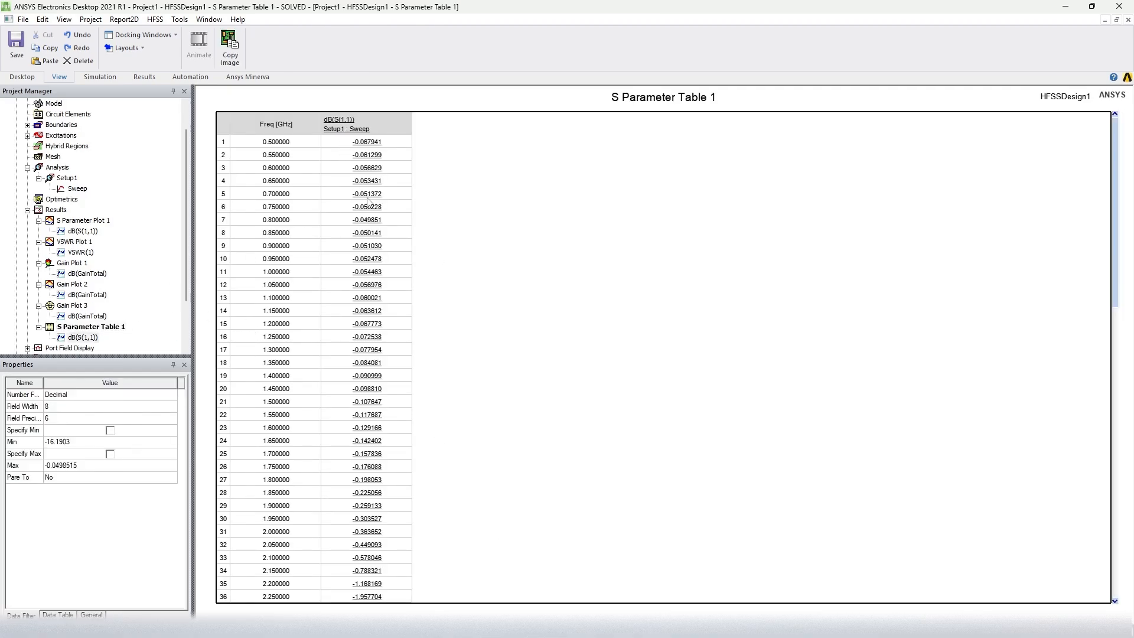
left_click(380, 183)
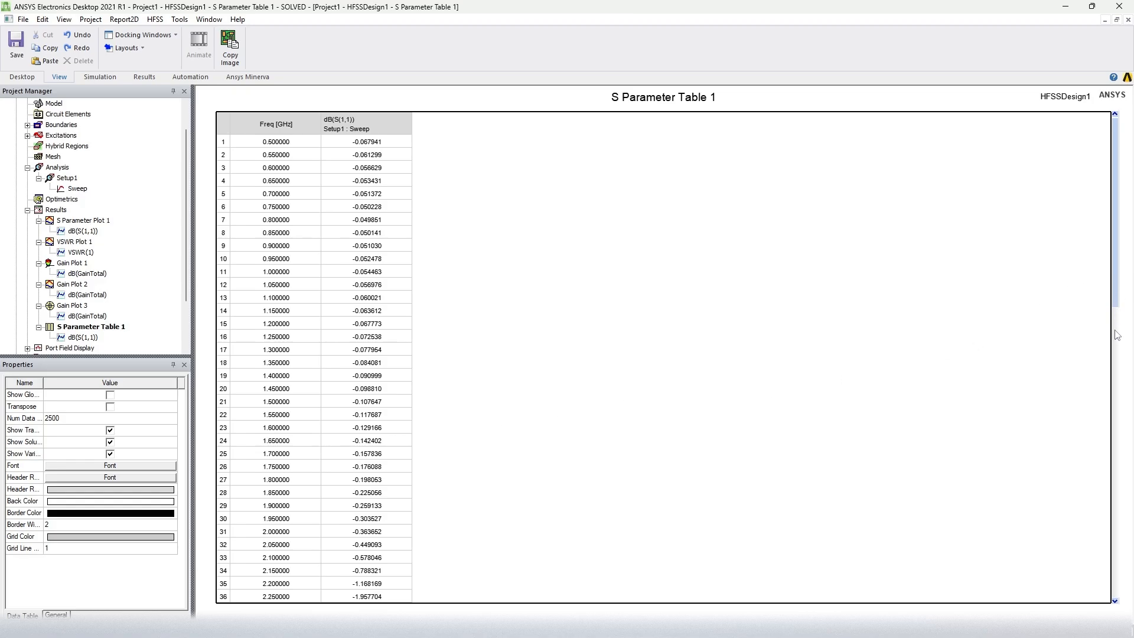
left_click_drag(1117, 308, 1096, 417)
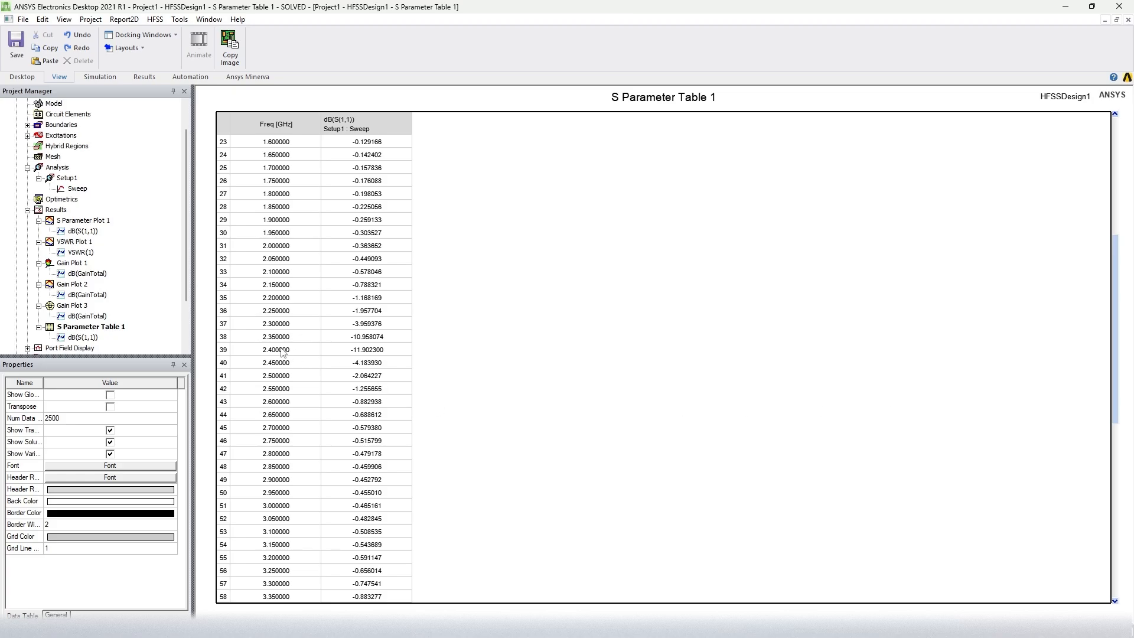
left_click(339, 357)
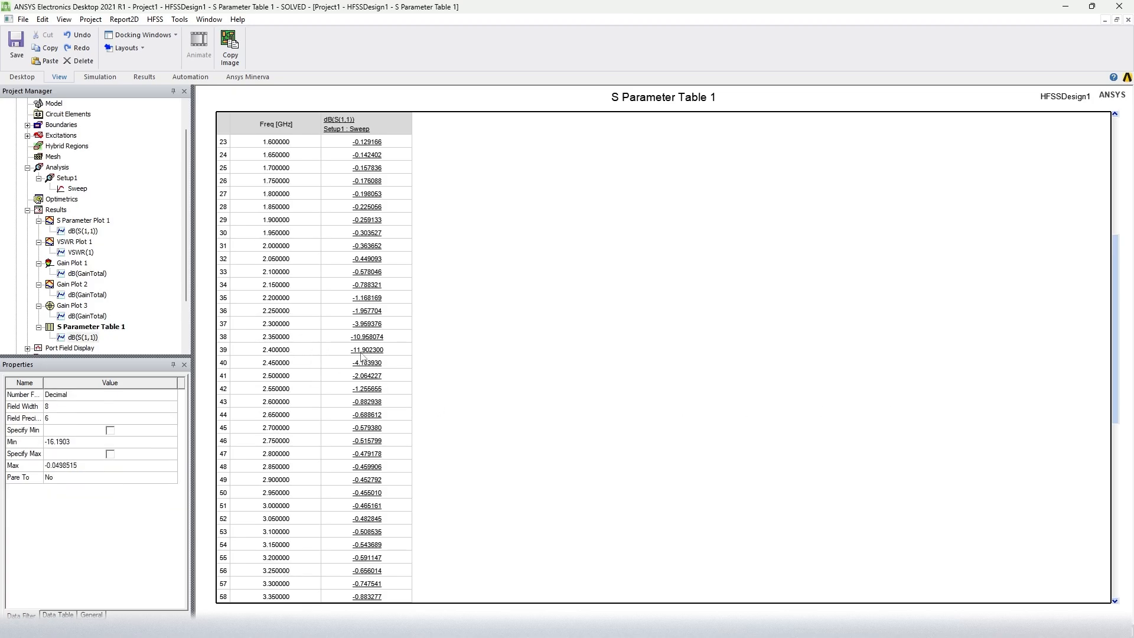
Step: Inspect the dB(S(1,1)) value at 3.65 GHz and the remaining rows of the table up to 5 GHz
left_click_drag(1121, 343, 1112, 481)
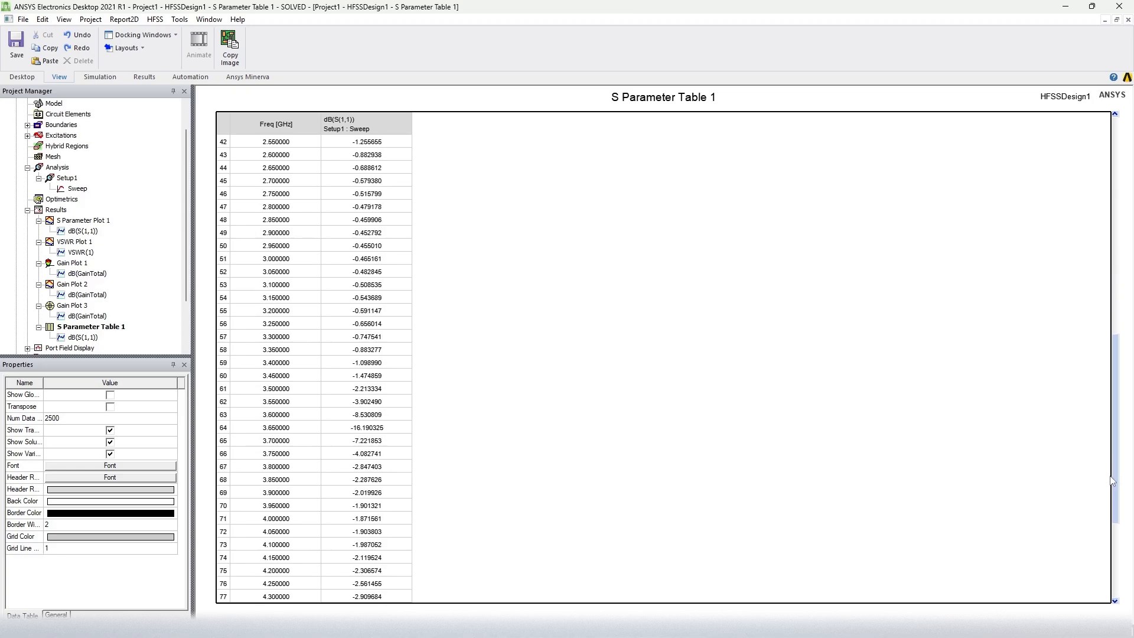
left_click(371, 429)
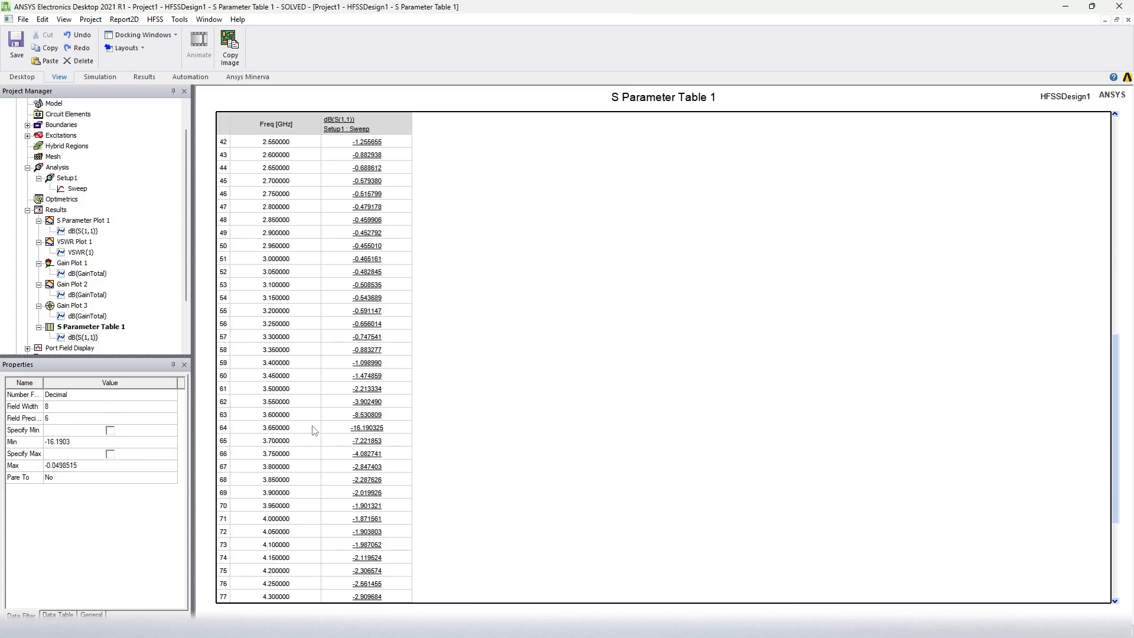
left_click_drag(1120, 420, 1124, 499)
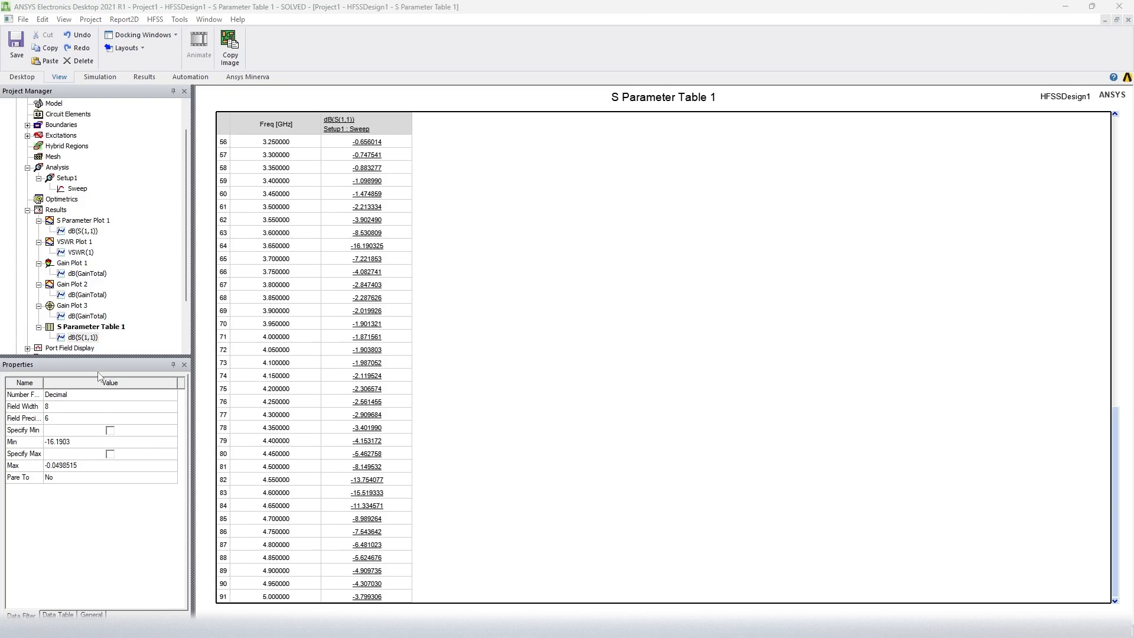
right_click(57, 210)
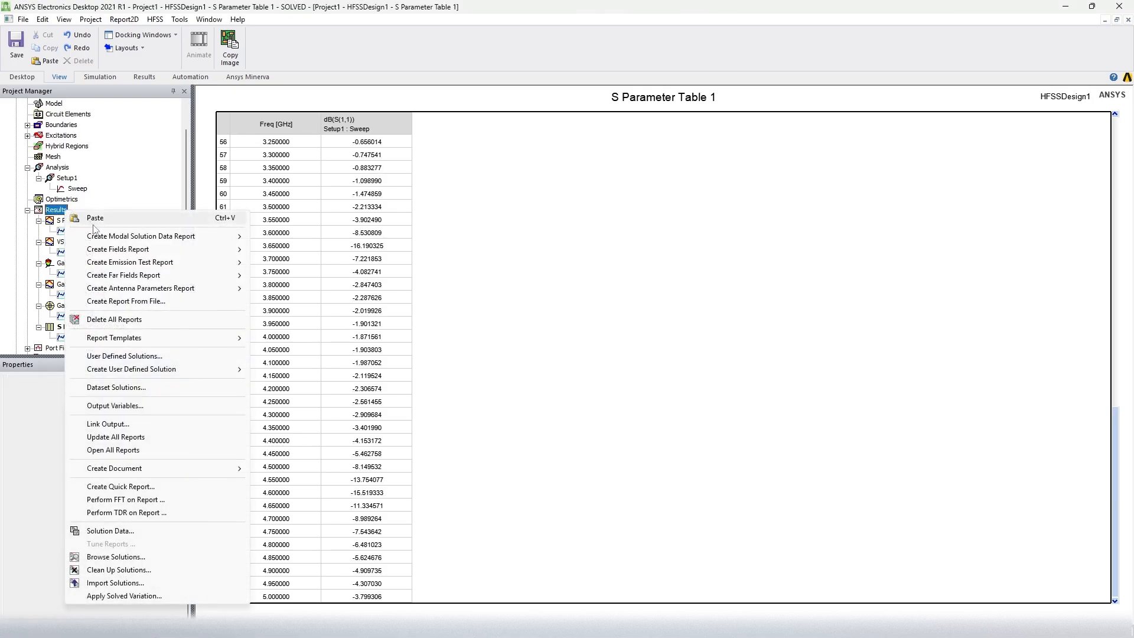
mouse_move(104, 239)
mouse_move(127, 275)
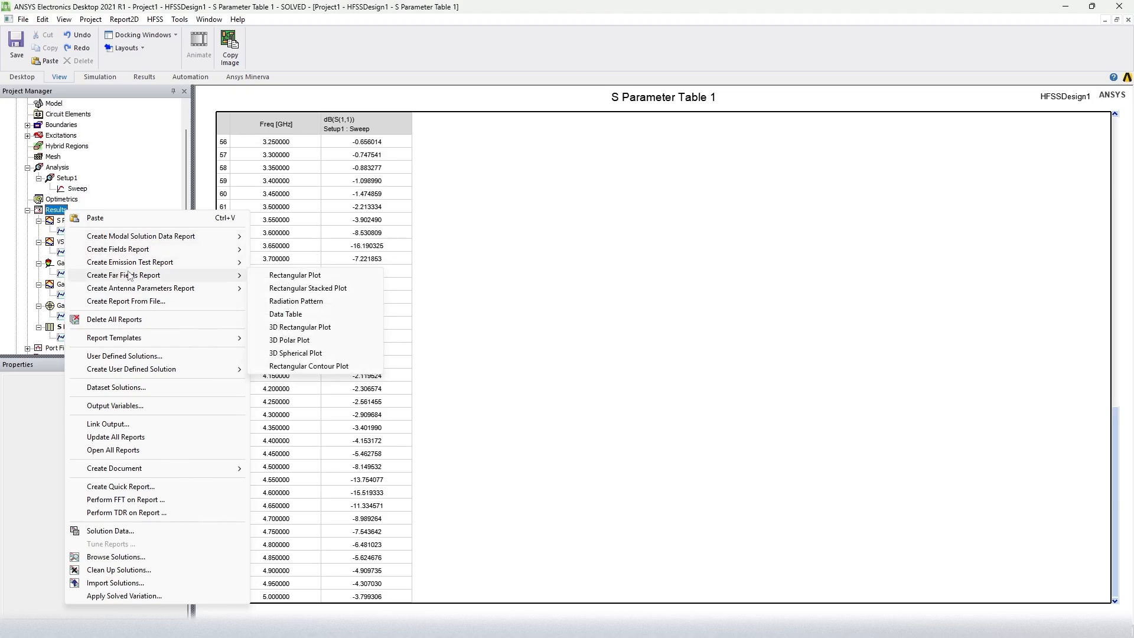
left_click(287, 302)
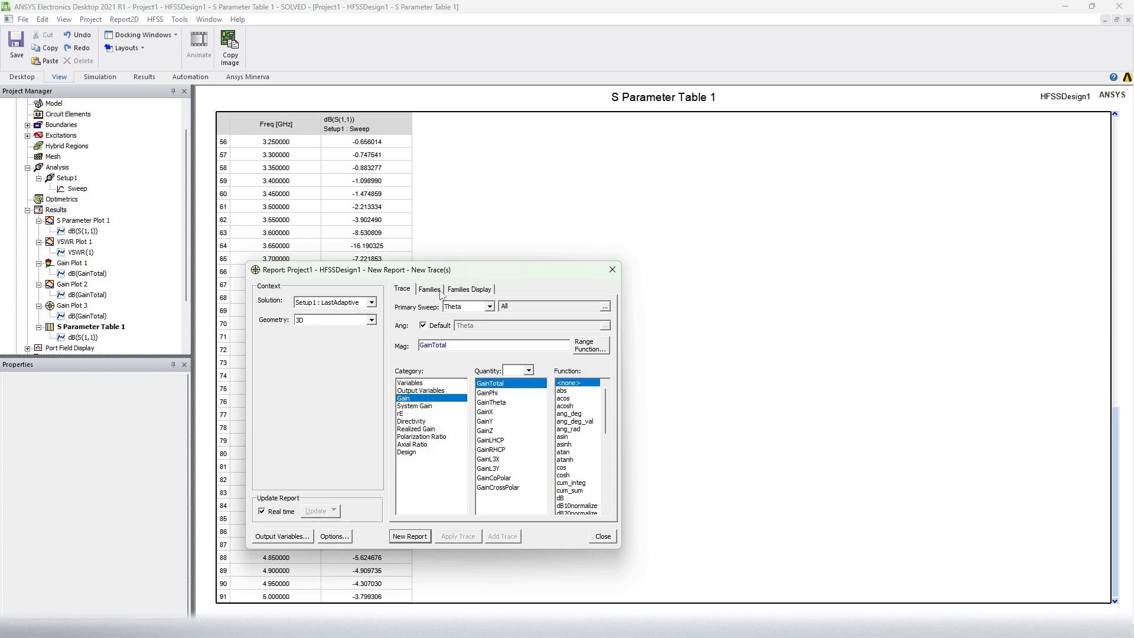
left_click(564, 498)
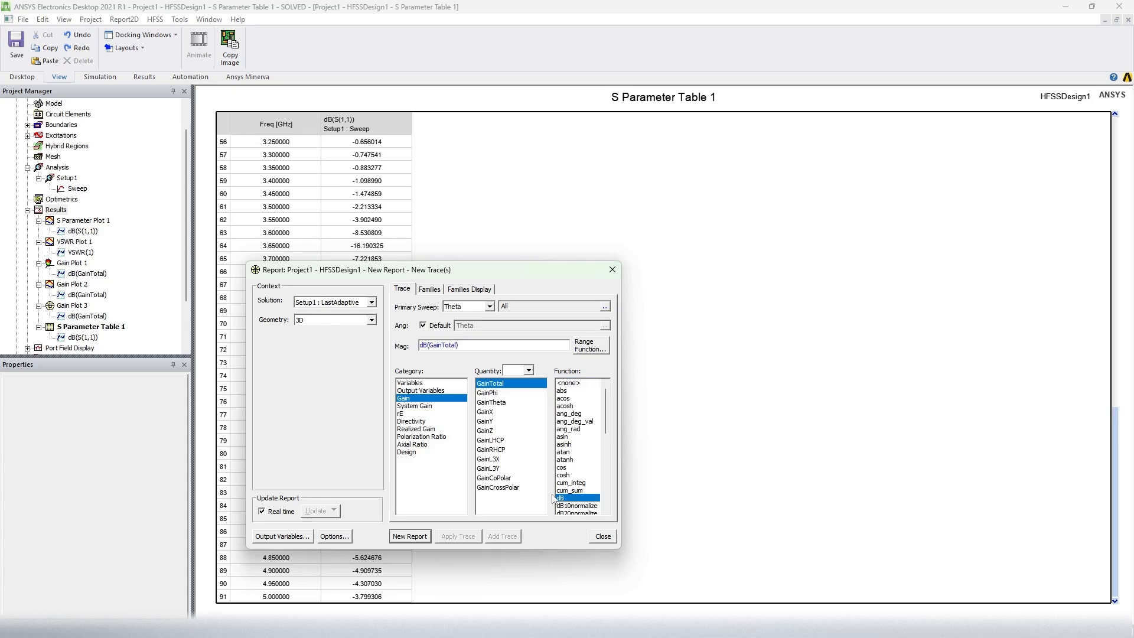
left_click(602, 536)
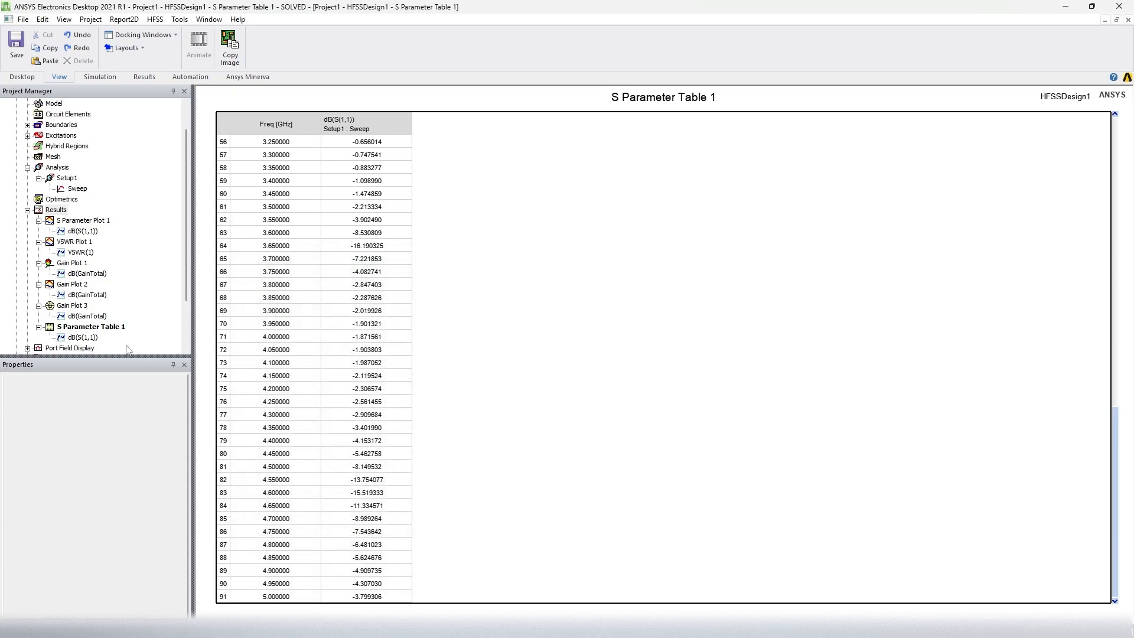
left_click(60, 212)
right_click(52, 210)
left_click(20, 277)
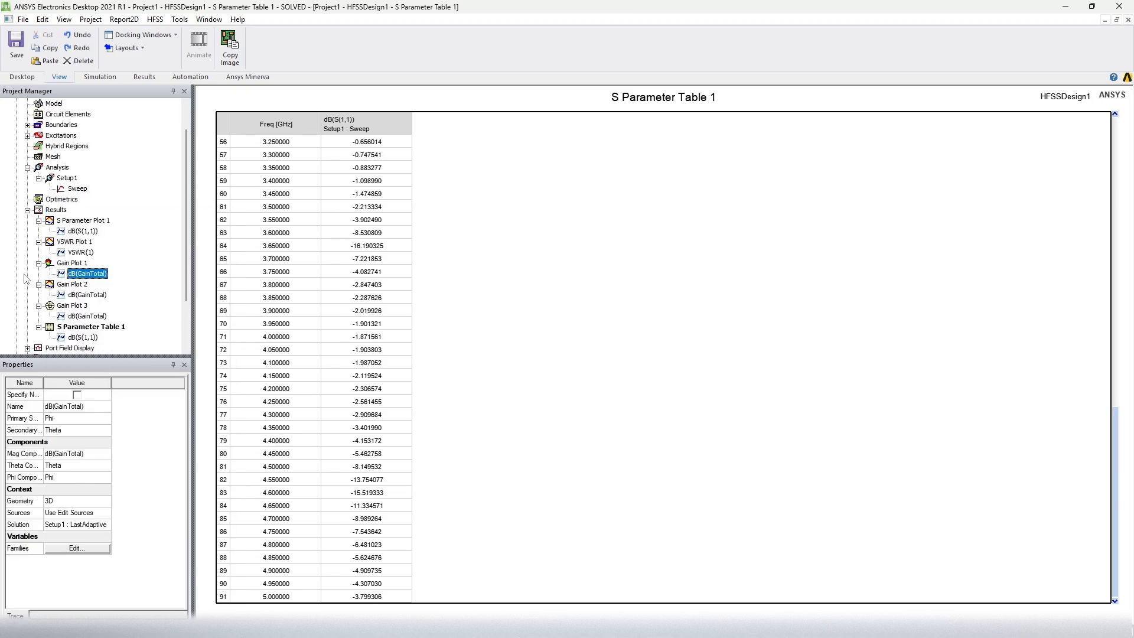
Step: Compute the antenna parameters for the Azimuth radiation setup and inspect the peak gain
scroll(26, 281, "down", 2)
left_click(62, 327)
right_click(63, 327)
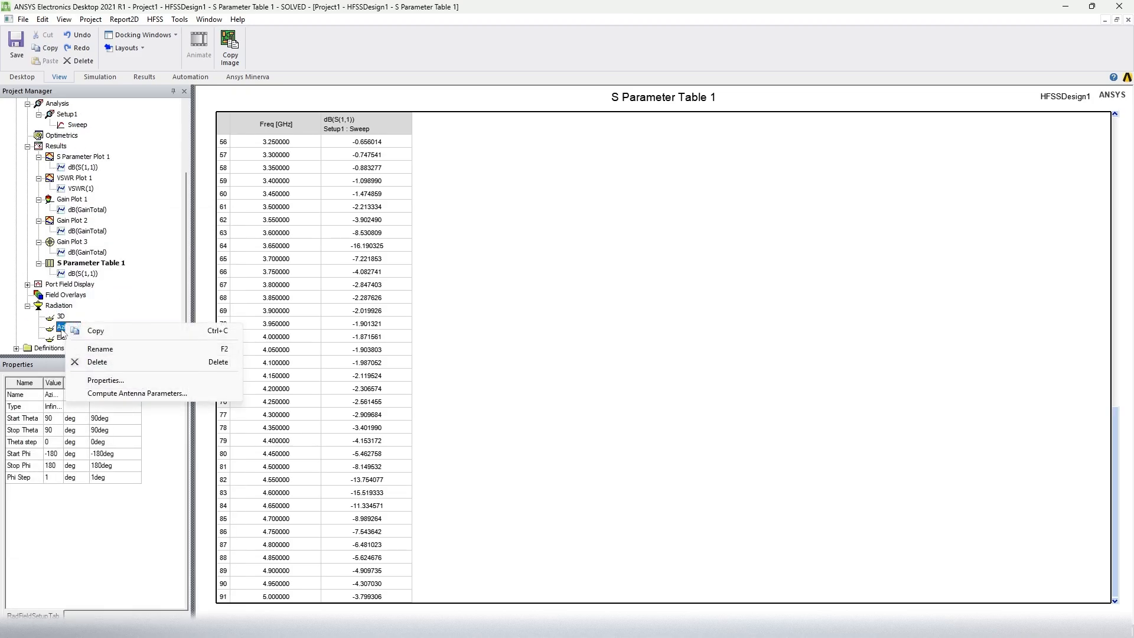
left_click(137, 394)
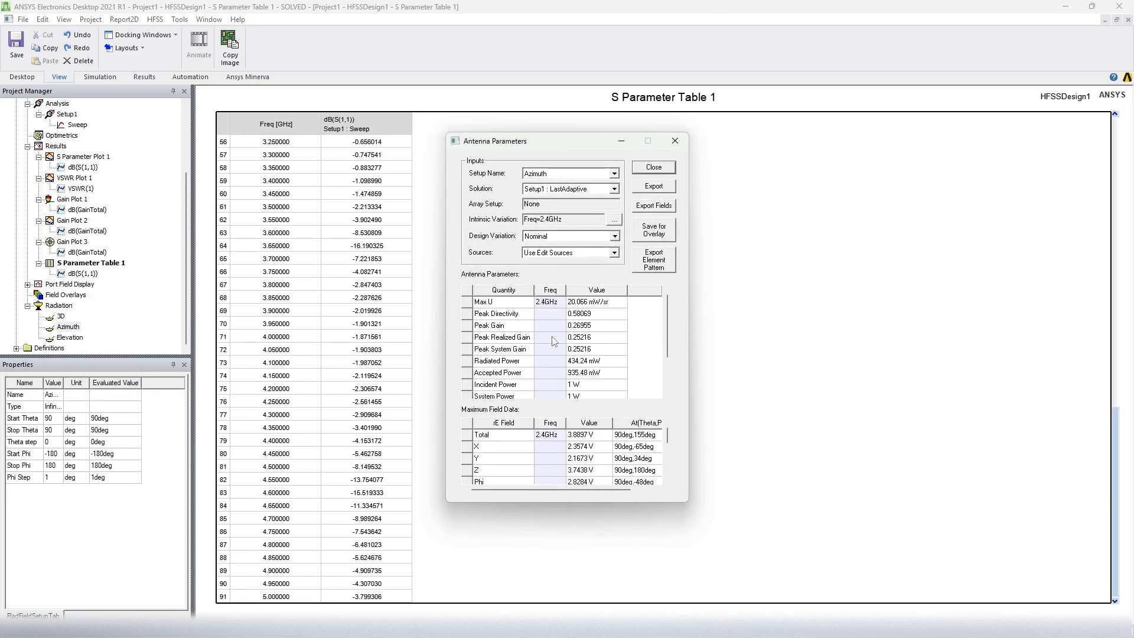
left_click(571, 319)
left_click(581, 327)
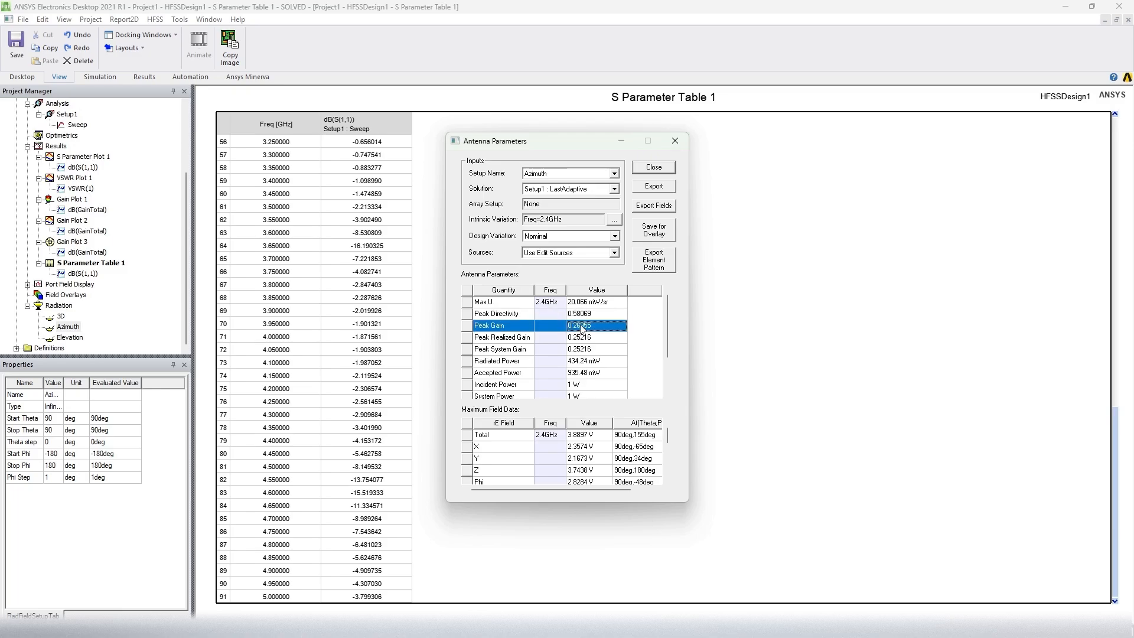
Step: Inspect the radiated power, accepted power and radiation efficiency among the Azimuth antenna parameters
left_click(588, 361)
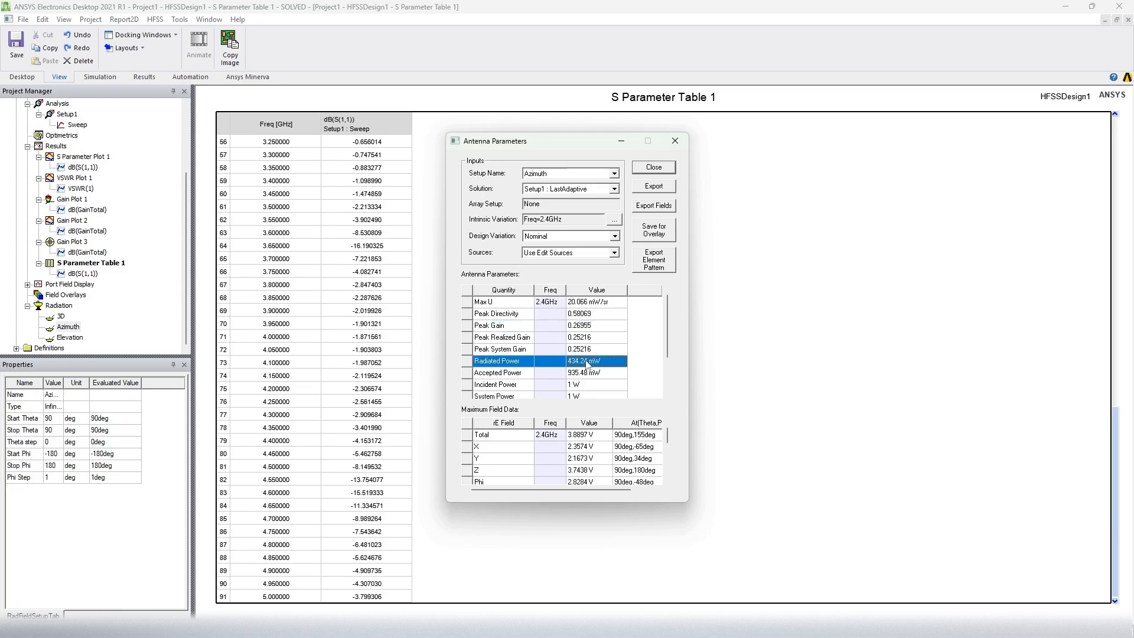
left_click(585, 376)
scroll(580, 390, "down", 2)
scroll(580, 389, "up", 2)
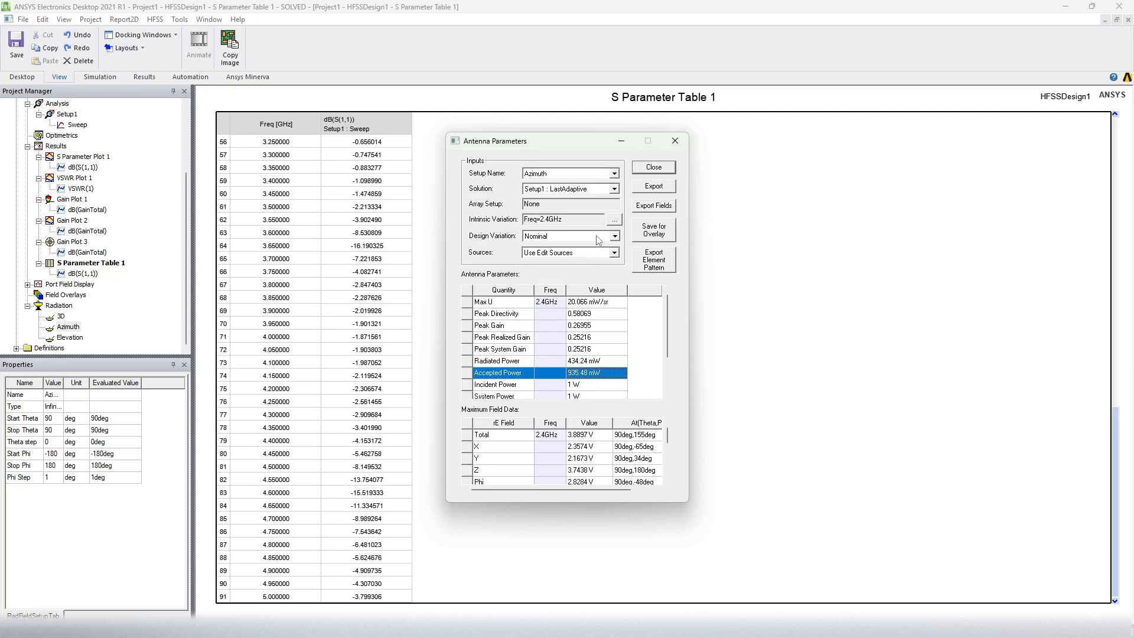
scroll(586, 374, "down", 2)
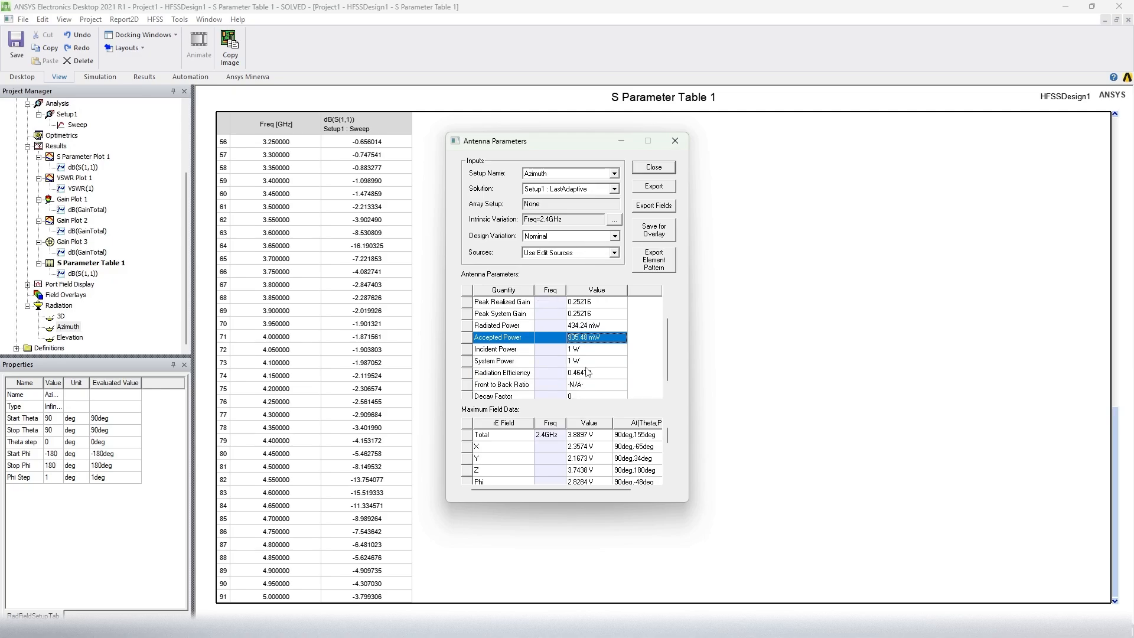
left_click(569, 363)
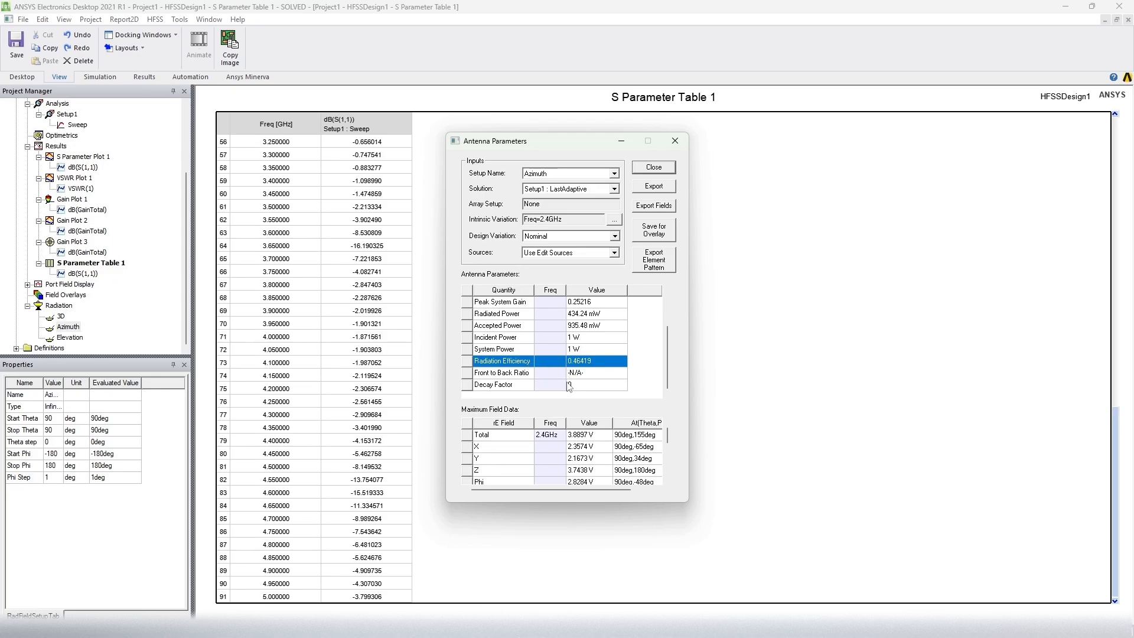
scroll(570, 378, "up", 2)
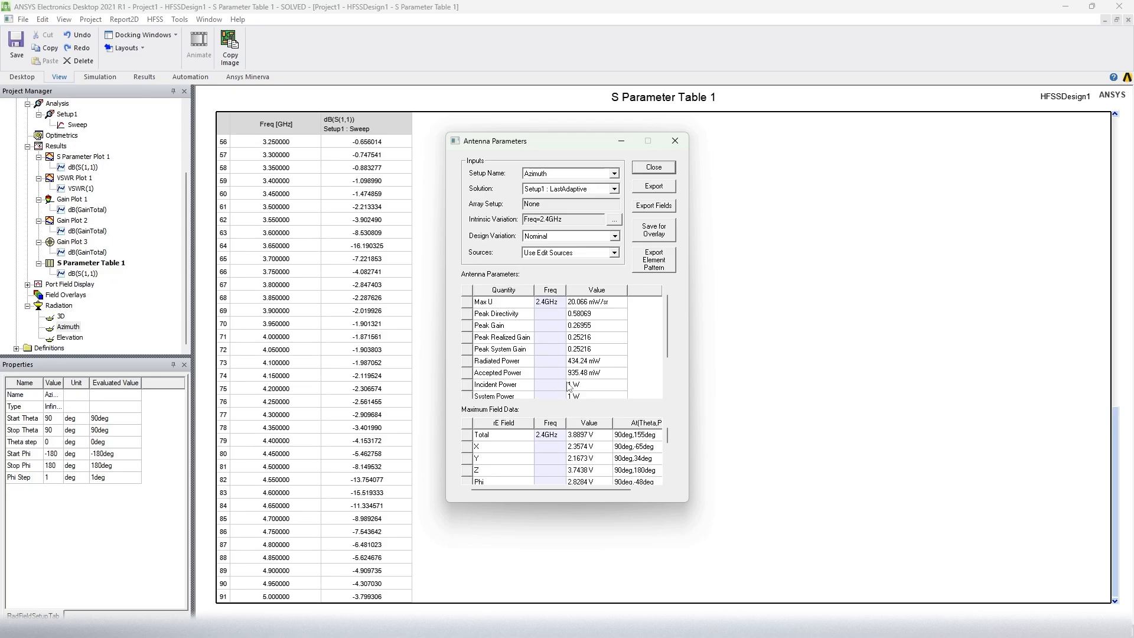
scroll(585, 365, "down", 2)
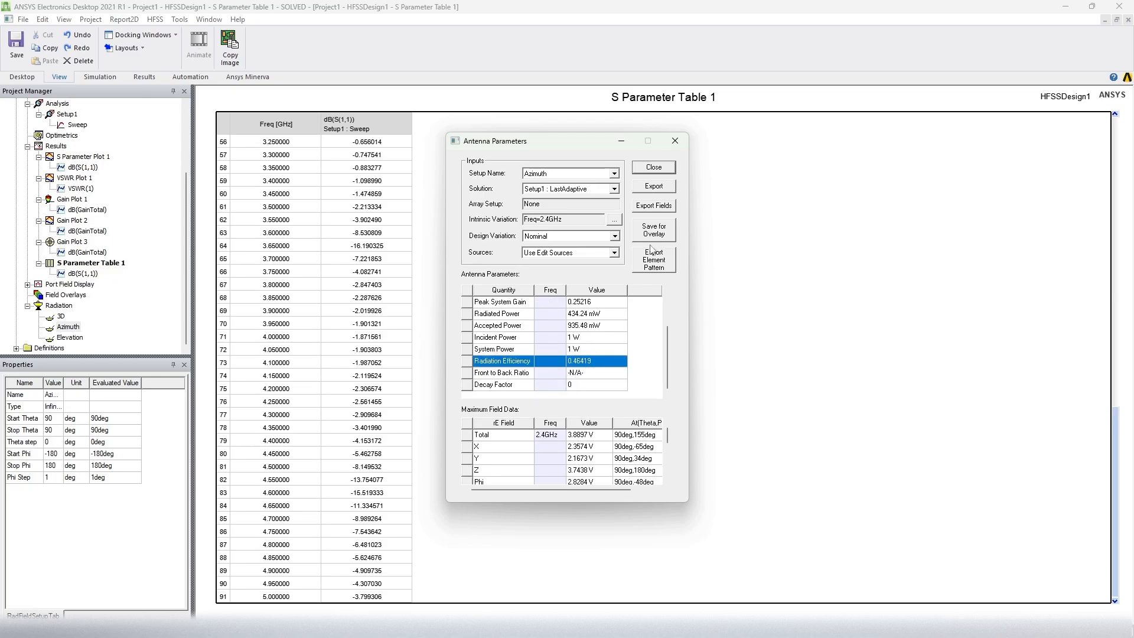
Step: Compute the antenna parameters for the Elevation radiation setup, inspect the radiation efficiency and close the results
left_click(58, 337)
left_click(674, 142)
left_click(70, 337)
right_click(69, 337)
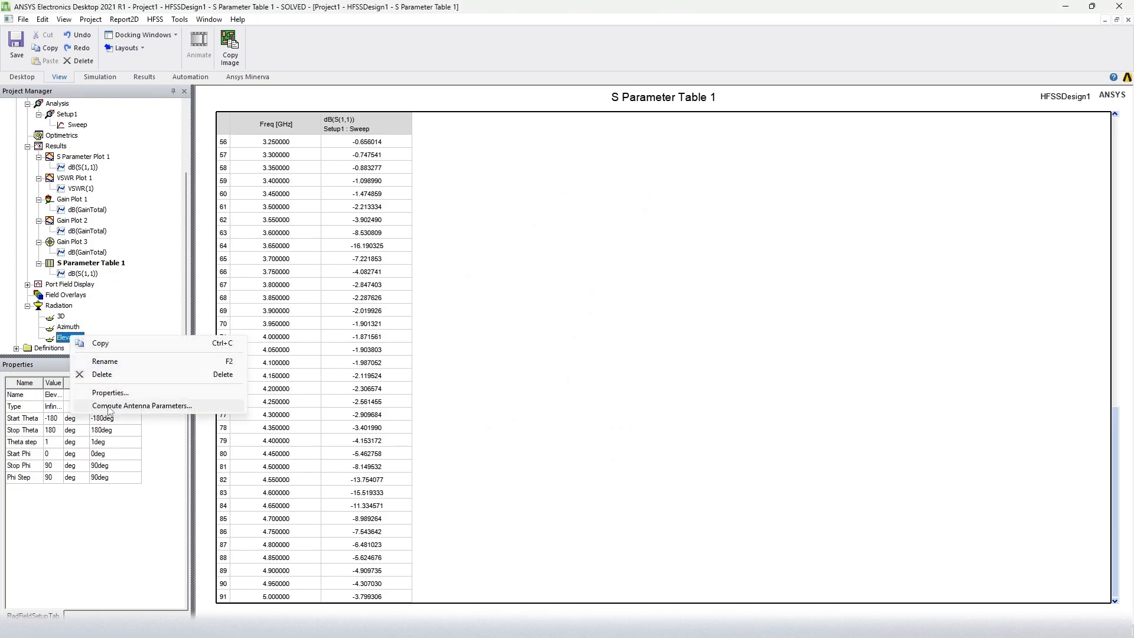
left_click(113, 406)
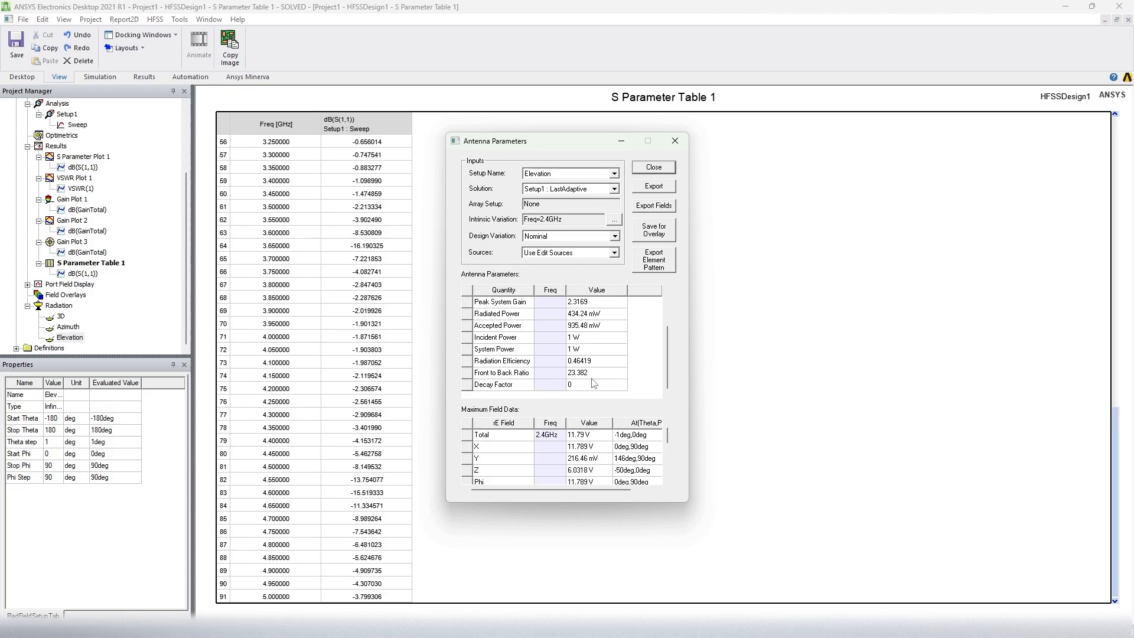
left_click(527, 361)
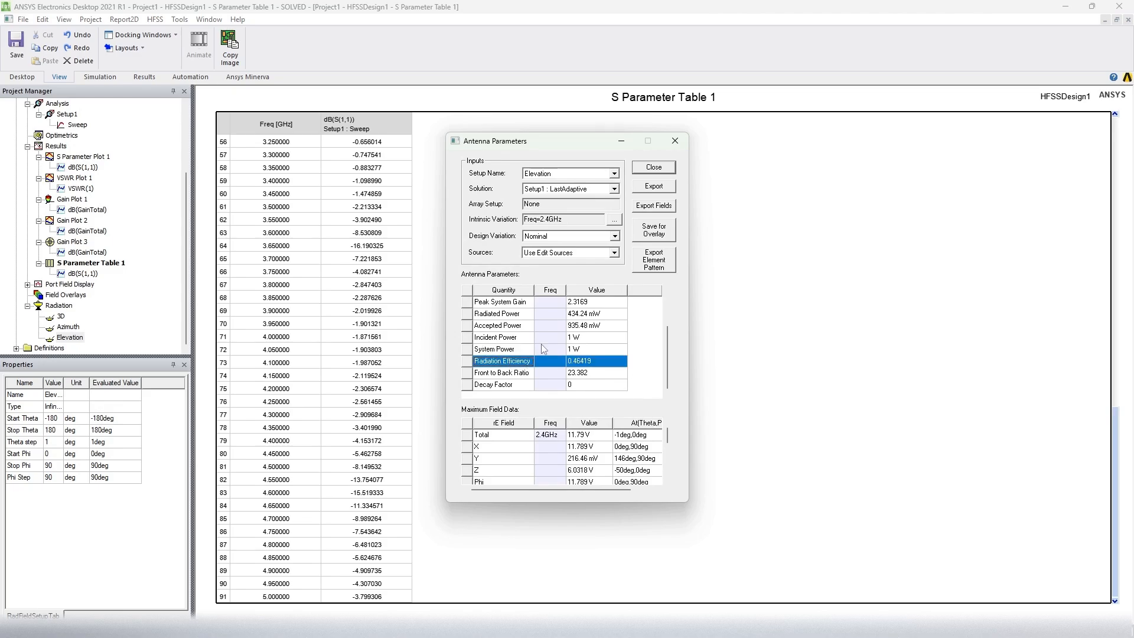
left_click(675, 140)
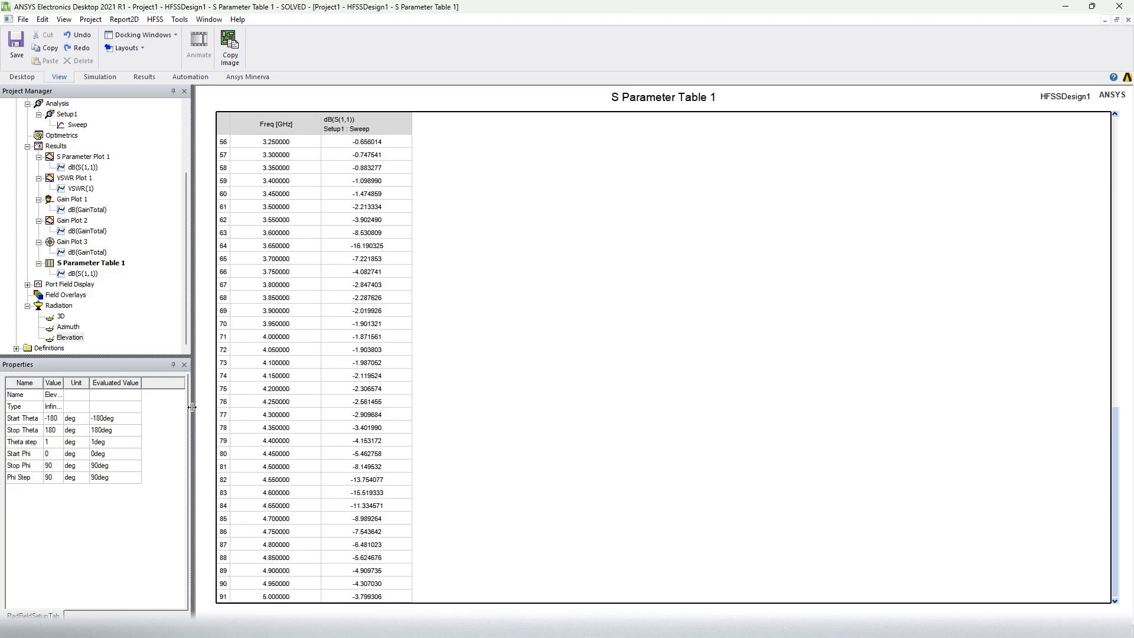
scroll(96, 268, "up", 2)
right_click(54, 210)
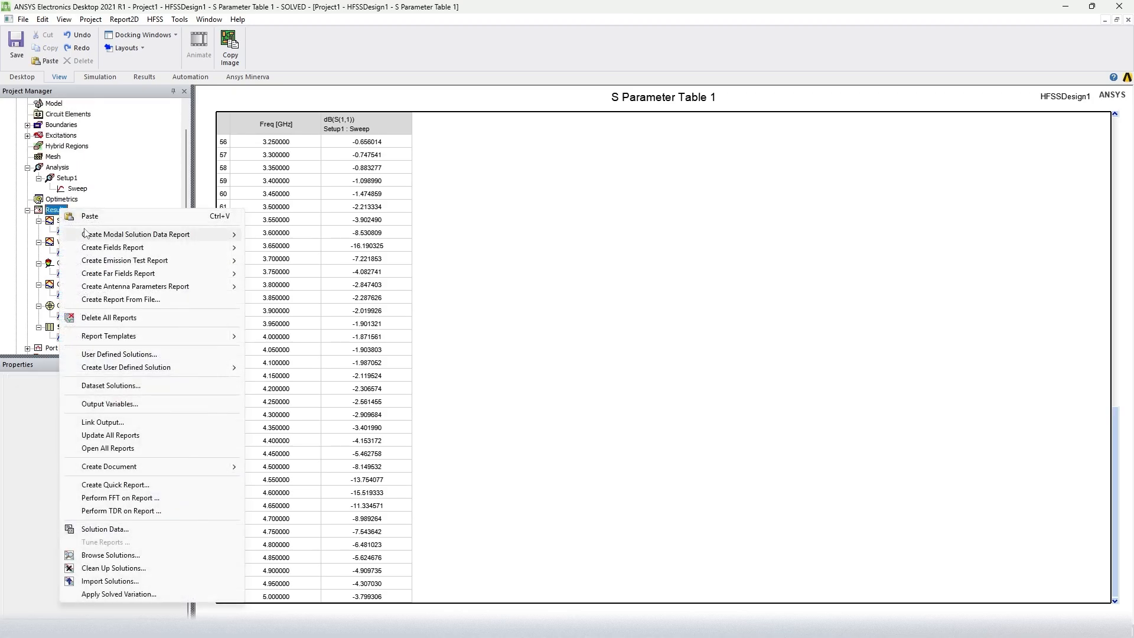
mouse_move(114, 275)
mouse_move(132, 277)
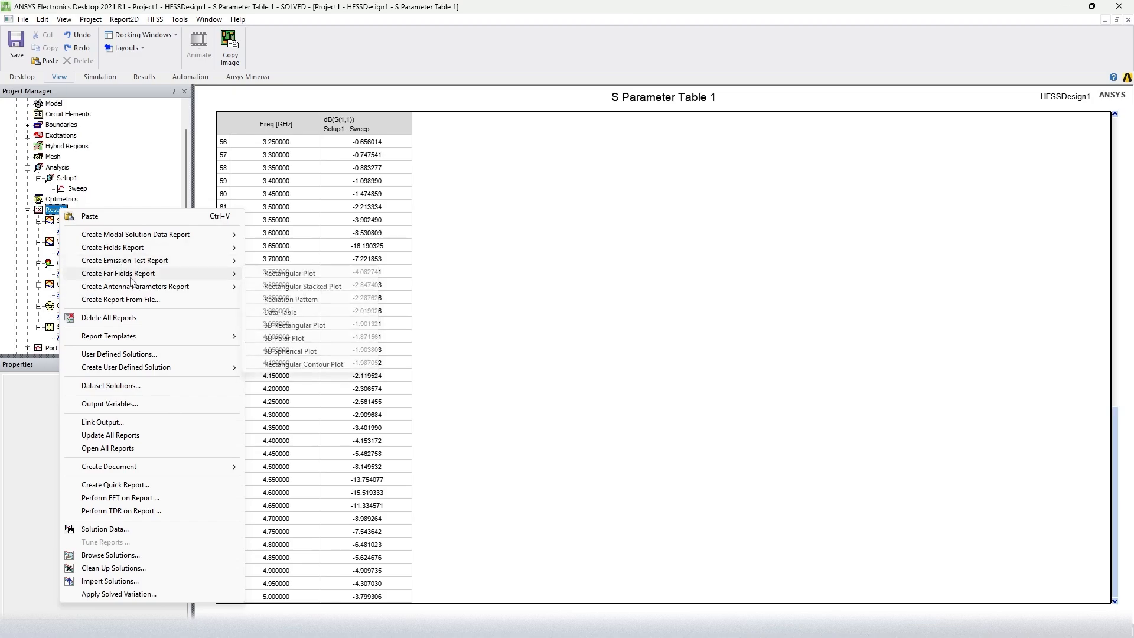
left_click(301, 300)
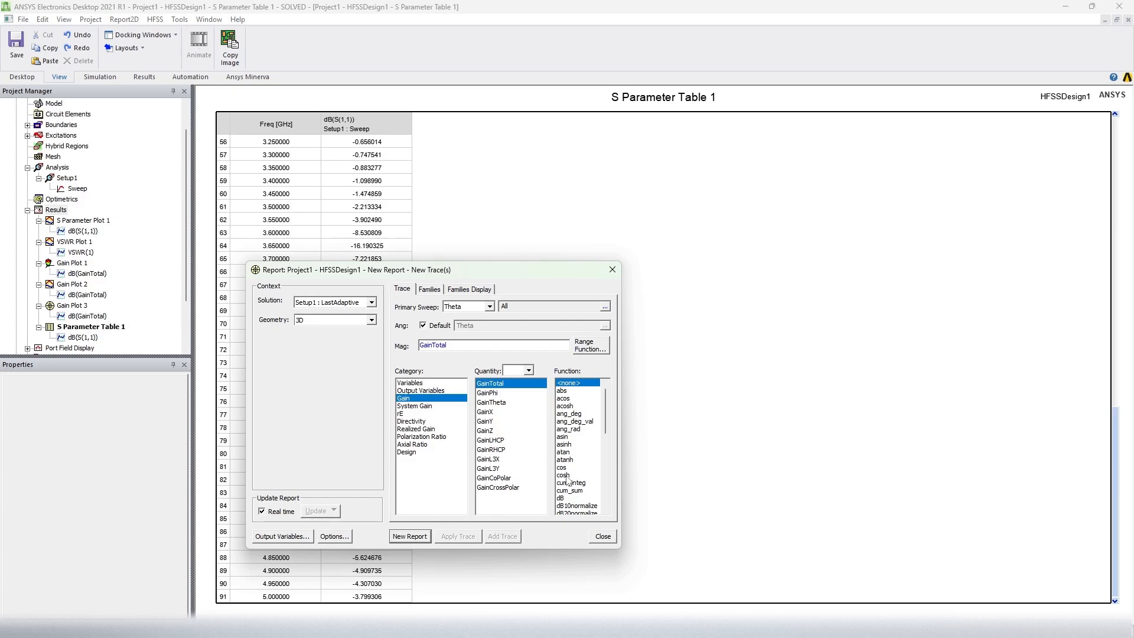
scroll(570, 482, "down", 6)
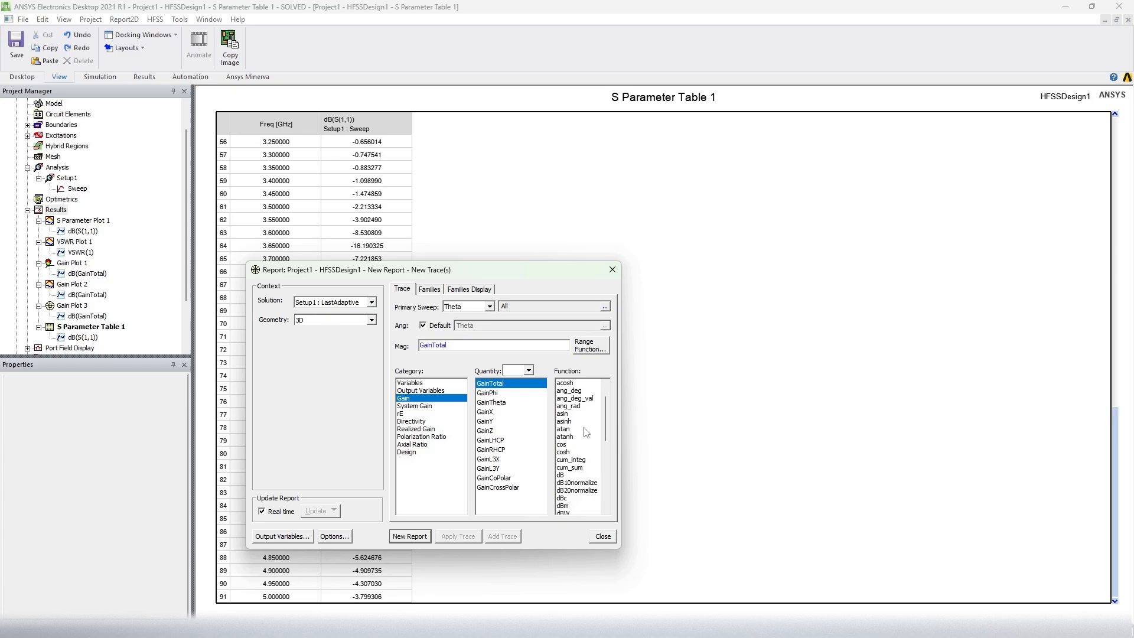
left_click(593, 537)
left_click(64, 212)
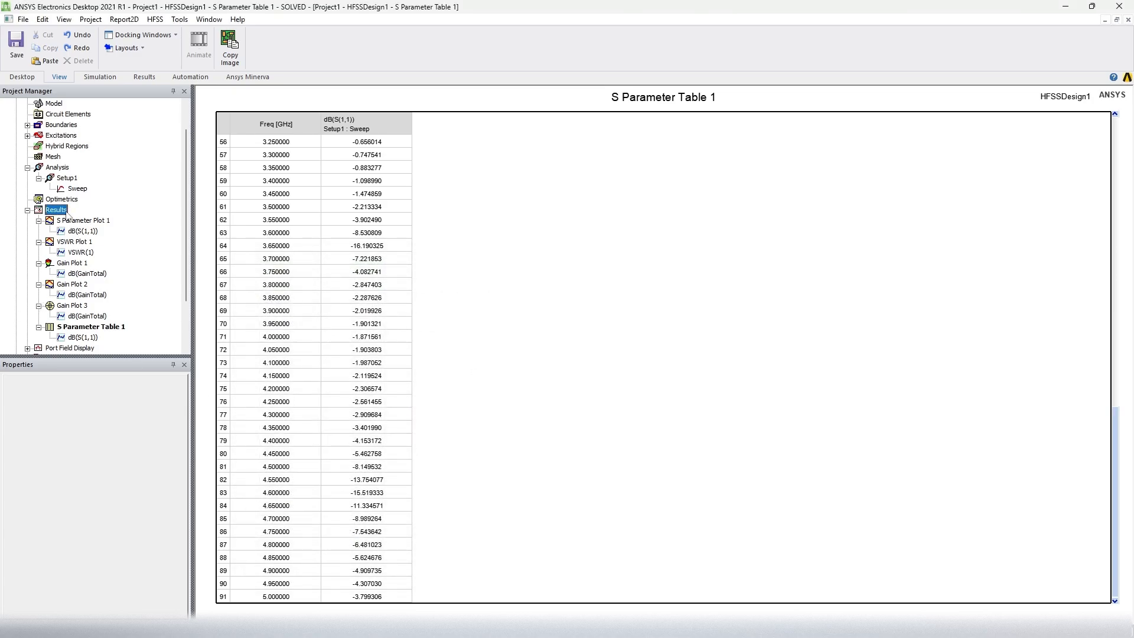
Step: Return to the HFSSDesign1 model and review the frequency sweep settings under Setup1 without changing them
scroll(67, 216, "up", 2)
double_click(82, 115)
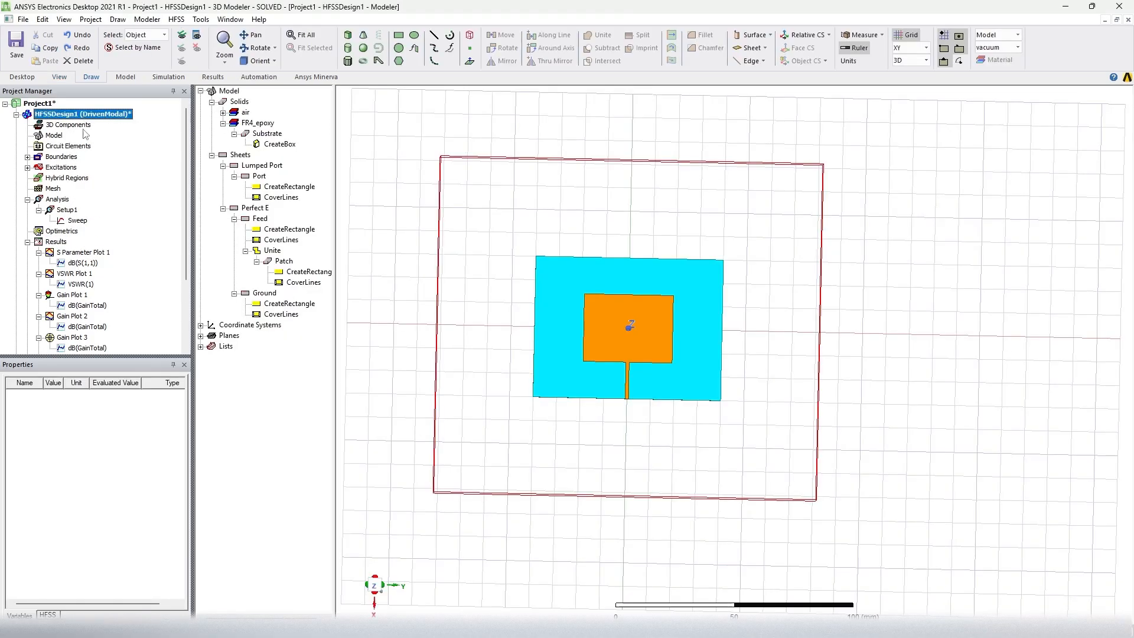
double_click(77, 221)
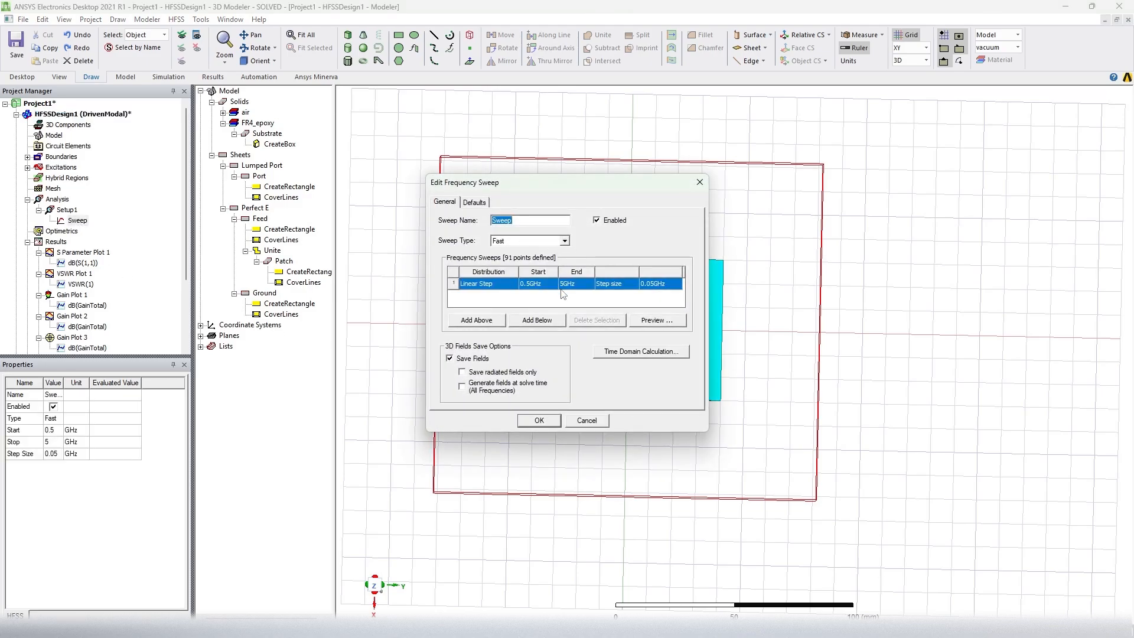
left_click(572, 422)
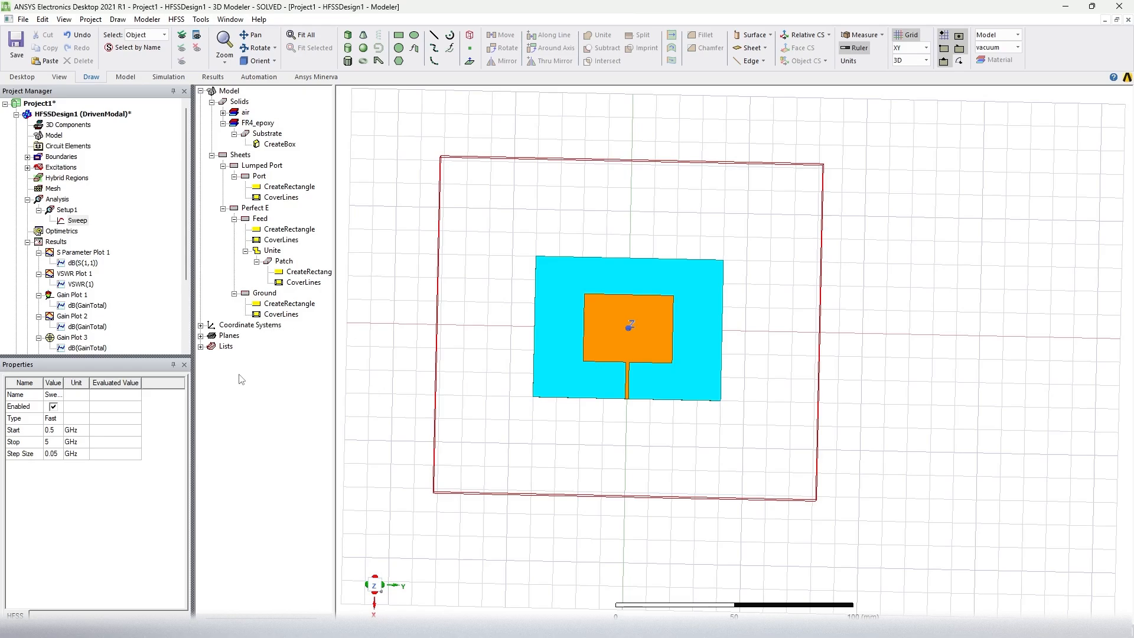
Step: Collapse the trace entries of all six reports under Results in the project tree
scroll(83, 288, "down", 4)
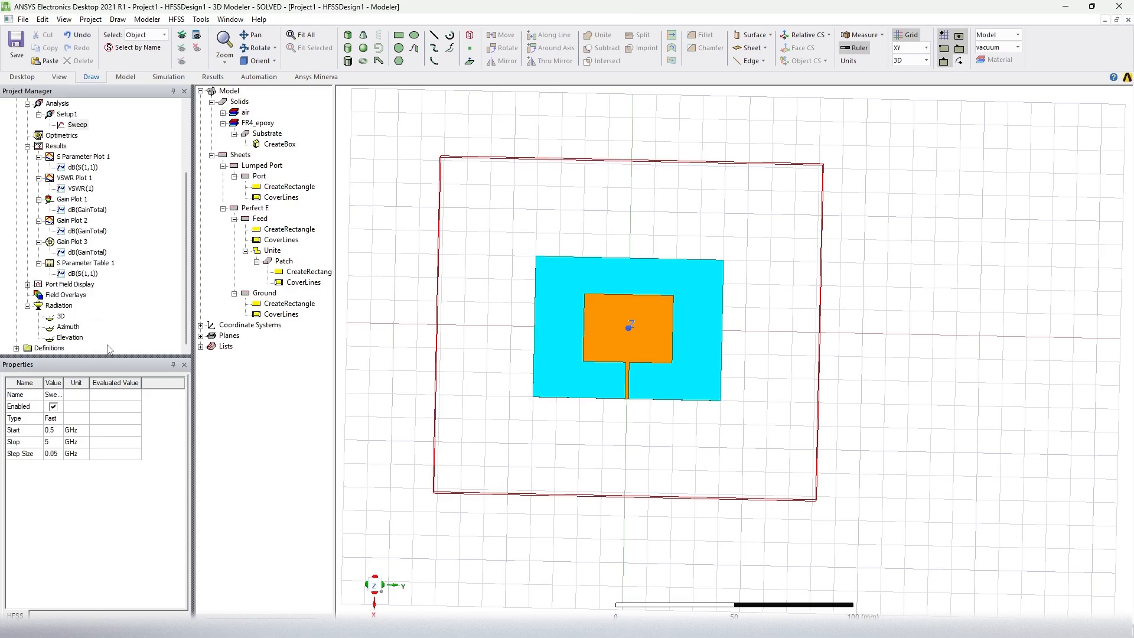
scroll(157, 333, "up", 4)
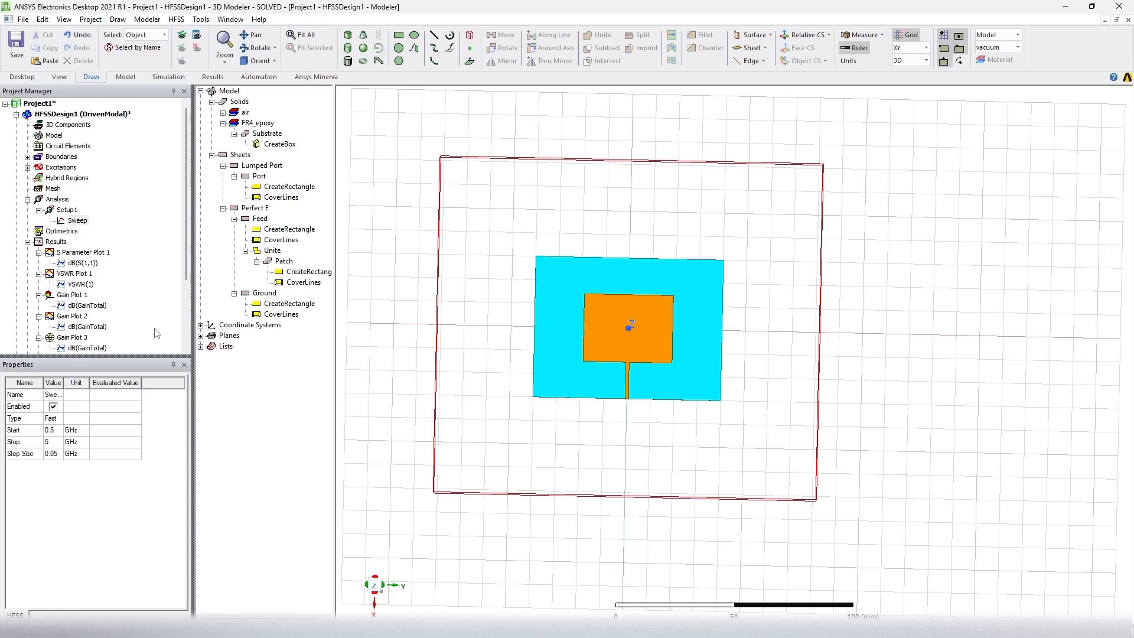
left_click(38, 252)
left_click(38, 262)
left_click(39, 274)
left_click(38, 284)
left_click(38, 295)
left_click(39, 305)
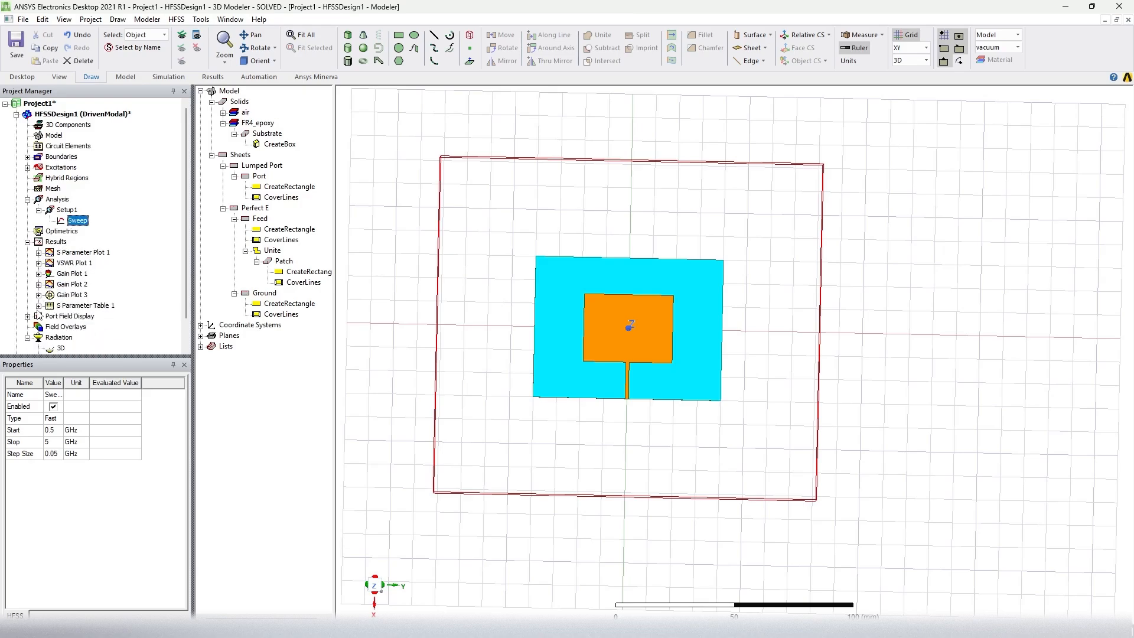
left_click(38, 306)
left_click(38, 306)
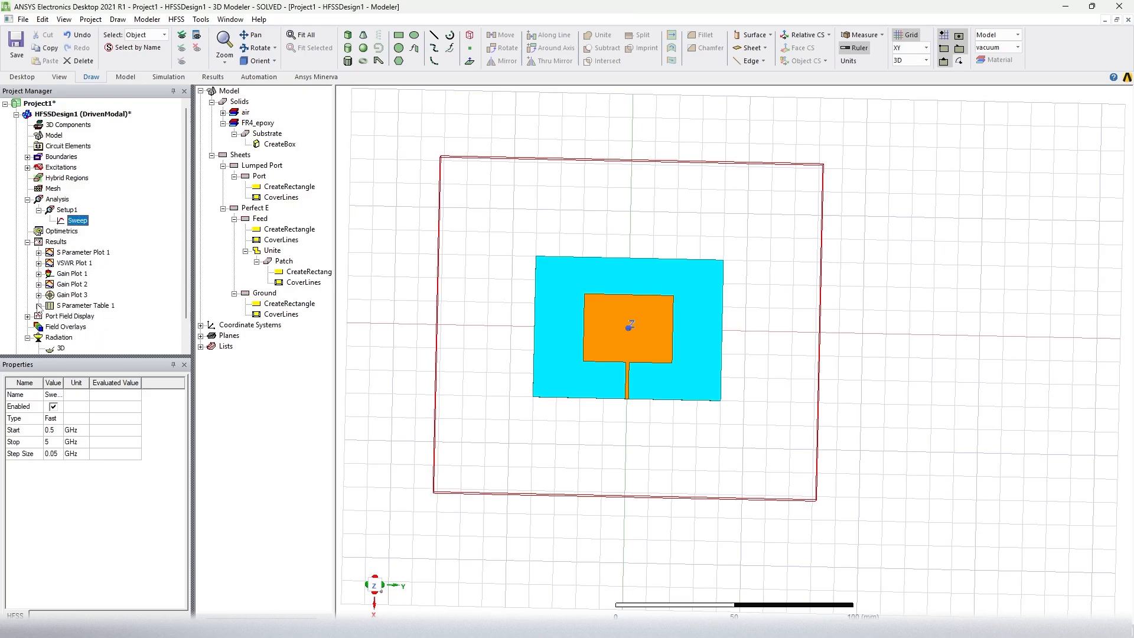
Step: Examine the patch antenna and its surrounding air box in 3D from the side and at an angle
left_click(207, 378)
middle_click_drag(492, 424, 397, 315)
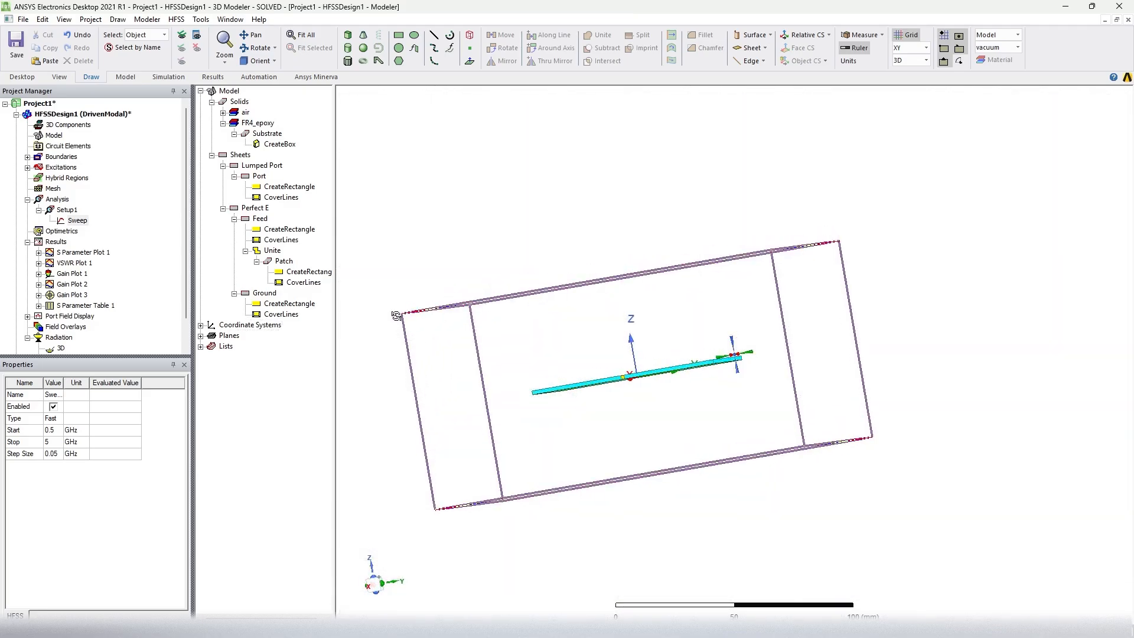
middle_click_drag(843, 461, 648, 498)
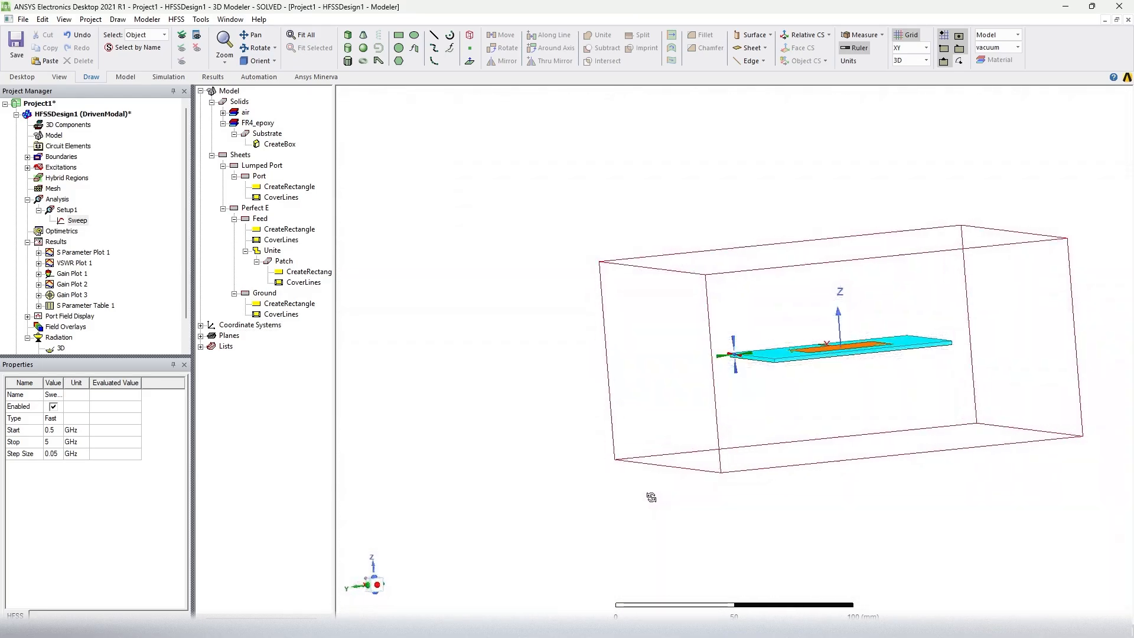
middle_click_drag(932, 481, 889, 495)
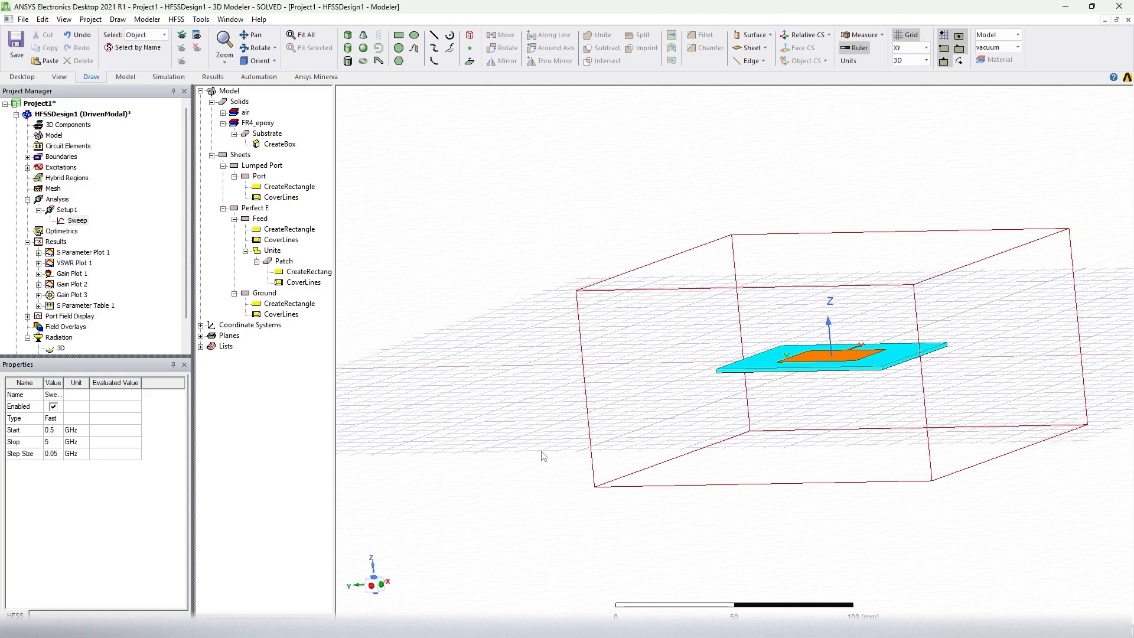
Step: Reopen the Gain Plot 2 report and collapse its trace entry in the project tree
double_click(83, 285)
left_click(574, 397)
left_click(495, 447)
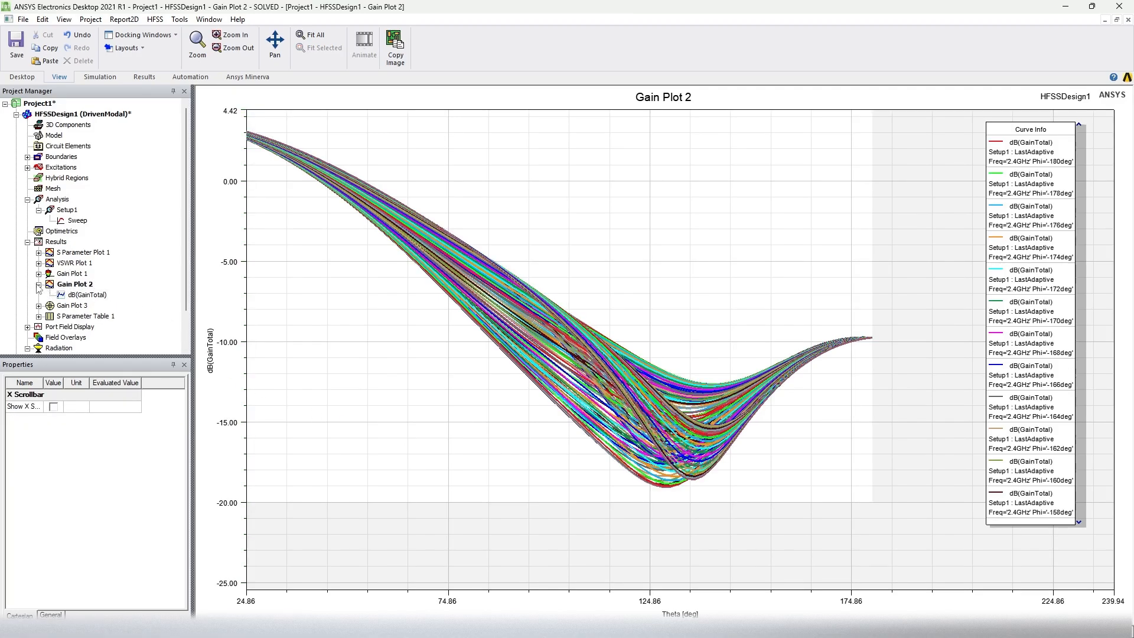
left_click(38, 284)
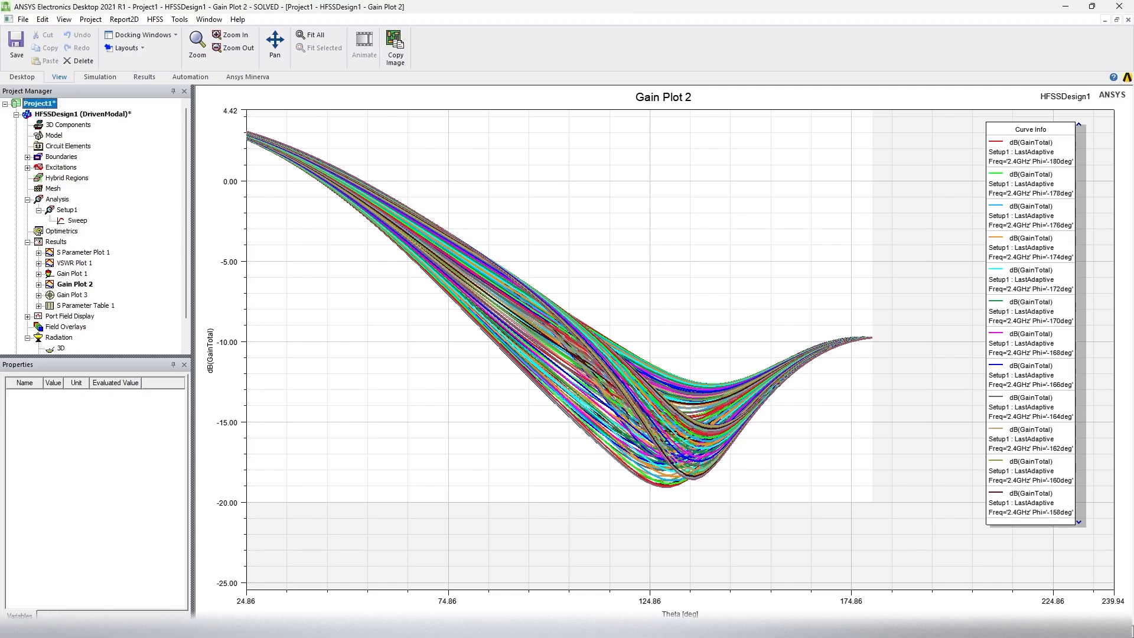